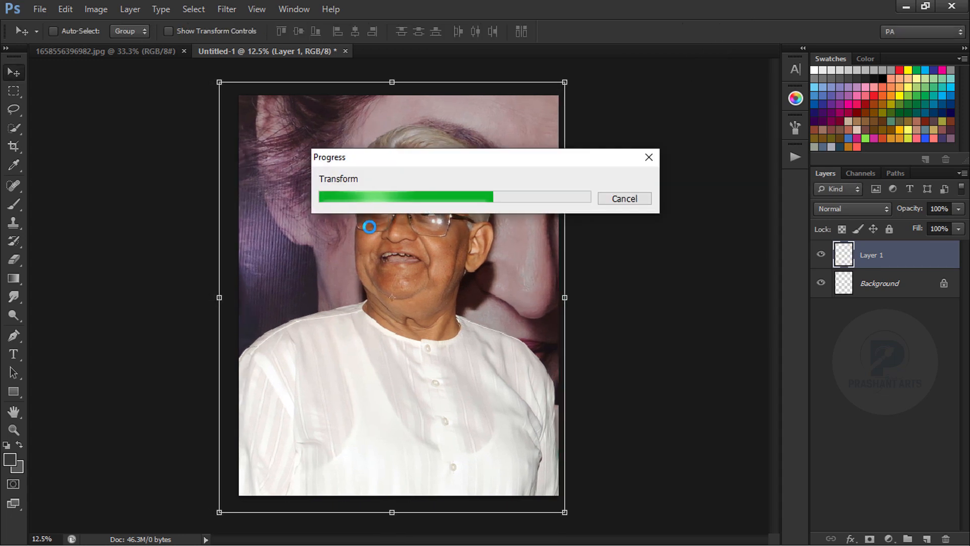
- Start a Pen tool path along the upper edge of the man's shoulder from the canvas's left edge towards the collar
{"action": "key", "text": "p"}
{"action": "key", "text": "ctrl+equal"}
{"action": "key", "text": "ctrl+equal"}
{"action": "key", "text": "ctrl+equal"}
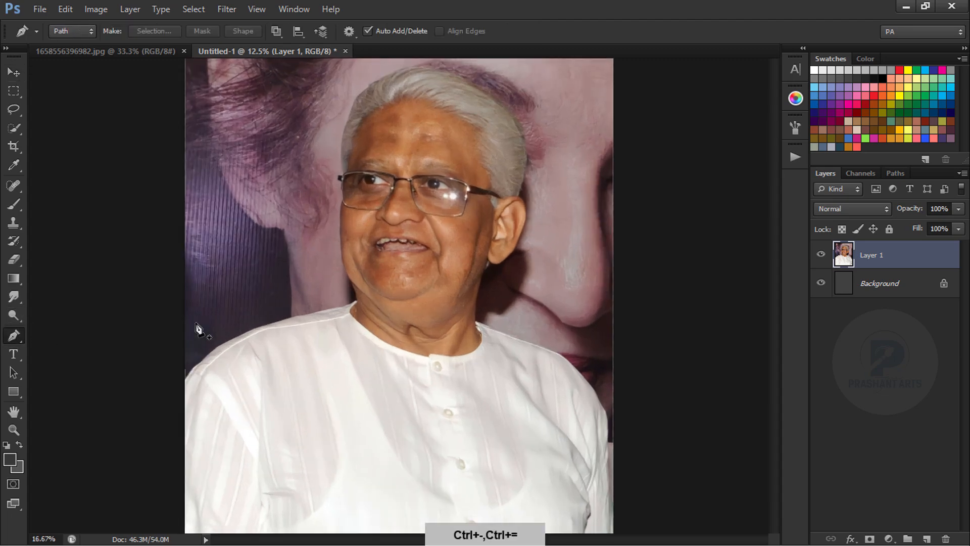
{"action": "key", "text": "space"}
{"action": "left_click_drag", "start_coordinate": [108, 402], "coordinate": [298, 288]}
{"action": "key", "text": "ctrl+equal"}
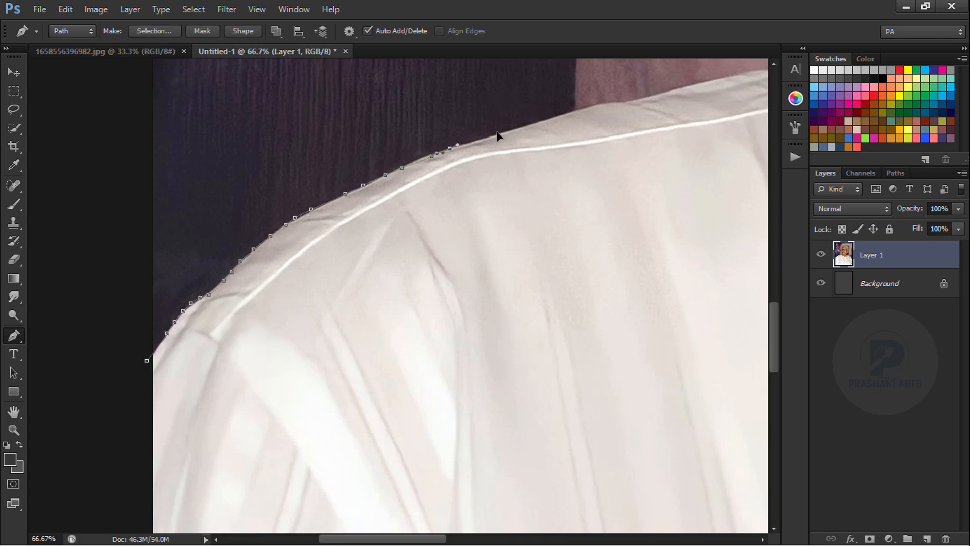
{"action": "key", "text": "ctrl+alt+z"}
{"action": "left_click_drag", "start_coordinate": [497, 136], "coordinate": [409, 226]}
{"action": "left_click_drag", "start_coordinate": [678, 163], "coordinate": [575, 320]}
{"action": "key", "text": "ctrl+equal"}
{"action": "key", "text": "ctrl+equal"}
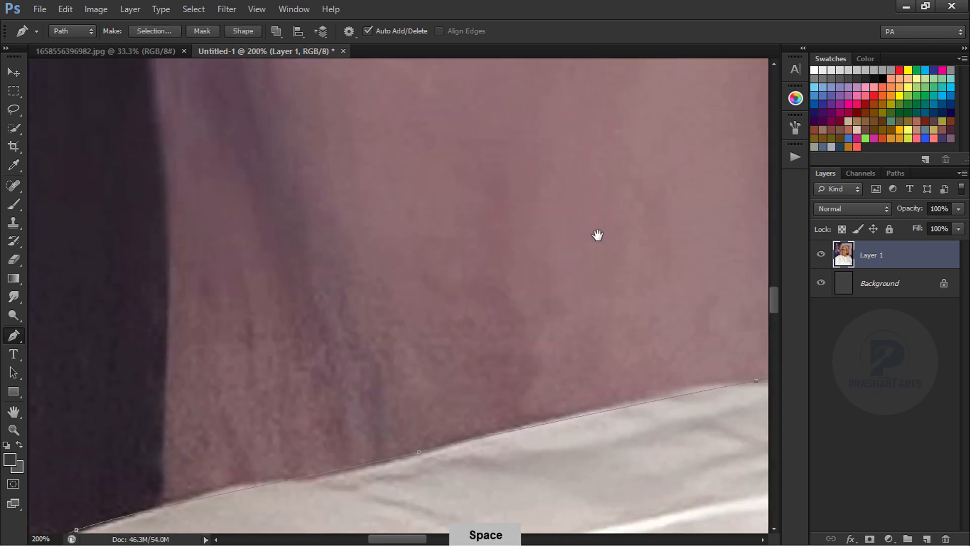
- Continue the pen path past the collar and up the jaw and cheek to the edge of the glasses
{"action": "left_click_drag", "start_coordinate": [598, 236], "coordinate": [273, 237]}
{"action": "left_click", "coordinate": [608, 357]}
{"action": "left_click_drag", "start_coordinate": [552, 174], "coordinate": [600, 431]}
{"action": "left_click_drag", "start_coordinate": [524, 249], "coordinate": [528, 505]}
{"action": "left_click_drag", "start_coordinate": [511, 118], "coordinate": [515, 85]}
{"action": "left_click_drag", "start_coordinate": [521, 122], "coordinate": [501, 424]}
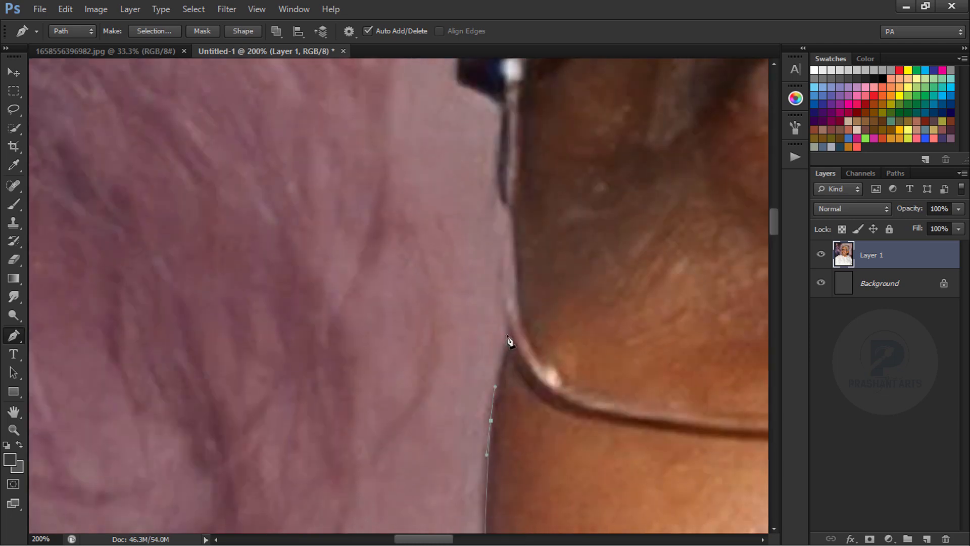
- Trace the outer corner of the glasses frame, rounding its protruding hinge back to the head
{"action": "left_click", "coordinate": [498, 153], "text": "alt"}
{"action": "left_click", "coordinate": [501, 112]}
{"action": "left_click", "coordinate": [500, 103]}
{"action": "left_click_drag", "start_coordinate": [500, 101], "coordinate": [572, 335]}
{"action": "left_click", "coordinate": [531, 310]}
- Extend the pen path up the side of the hair beside the forehead and onto the crown
{"action": "left_click_drag", "start_coordinate": [592, 237], "coordinate": [601, 498]}
{"action": "left_click_drag", "start_coordinate": [579, 278], "coordinate": [575, 516]}
{"action": "left_click_drag", "start_coordinate": [630, 229], "coordinate": [655, 167]}
{"action": "left_click_drag", "start_coordinate": [636, 96], "coordinate": [459, 383]}
{"action": "left_click_drag", "start_coordinate": [471, 337], "coordinate": [505, 307]}
{"action": "left_click", "coordinate": [549, 268]}
{"action": "left_click_drag", "start_coordinate": [671, 191], "coordinate": [323, 354]}
{"action": "left_click_drag", "start_coordinate": [606, 242], "coordinate": [290, 346]}
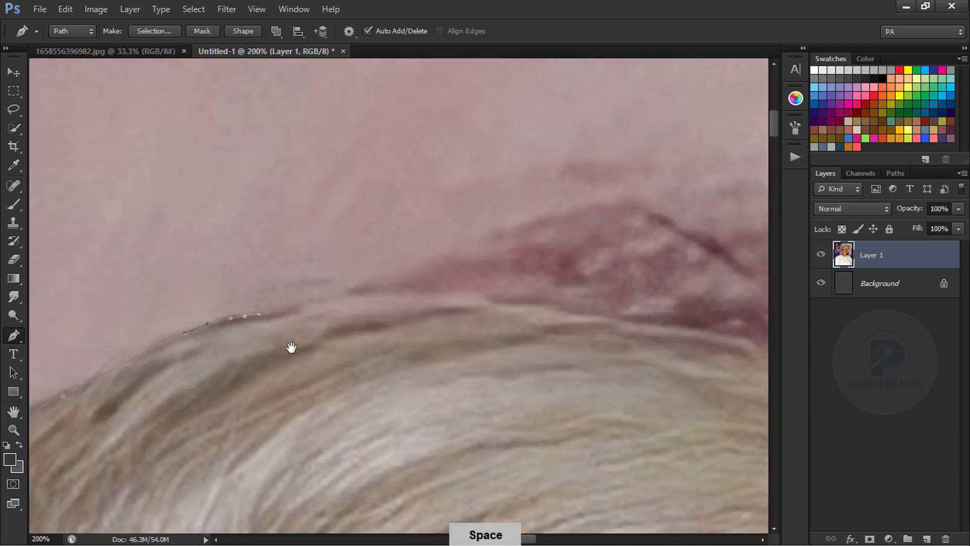
- Trace the top outline of the hair across the crown to where it curves down the back of the head
{"action": "left_click_drag", "start_coordinate": [658, 314], "coordinate": [682, 319]}
{"action": "left_click_drag", "start_coordinate": [722, 361], "coordinate": [353, 260]}
{"action": "left_click_drag", "start_coordinate": [485, 274], "coordinate": [534, 298]}
{"action": "left_click_drag", "start_coordinate": [591, 397], "coordinate": [149, 199]}
{"action": "left_click_drag", "start_coordinate": [212, 164], "coordinate": [256, 187]}
- Continue the pen path down the back of the hair and around the upper part of the ear
{"action": "key", "text": "ctrl+minus"}
{"action": "key", "text": "ctrl+minus"}
{"action": "key", "text": "ctrl+minus"}
{"action": "left_click_drag", "start_coordinate": [499, 370], "coordinate": [511, 255]}
{"action": "left_click_drag", "start_coordinate": [500, 355], "coordinate": [494, 380]}
{"action": "left_click", "coordinate": [483, 409]}
{"action": "left_click_drag", "start_coordinate": [511, 475], "coordinate": [442, 308]}
- Trace the lower ear and earlobe with curved anchors and carry the path on to the neck
{"action": "key", "text": "ctrl+plus"}
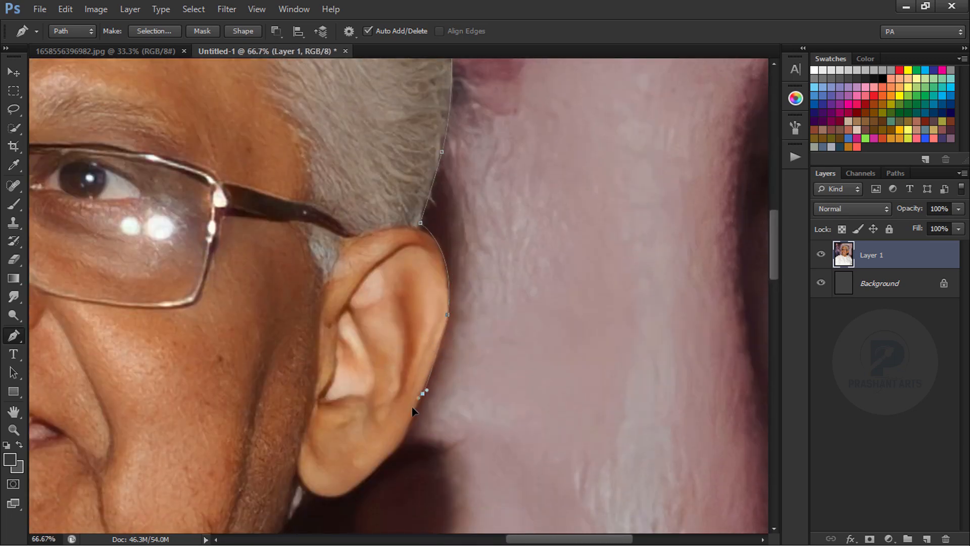
{"action": "key", "text": "ctrl+plus"}
{"action": "left_click_drag", "start_coordinate": [327, 527], "coordinate": [528, 303]}
{"action": "left_click_drag", "start_coordinate": [522, 365], "coordinate": [513, 369]}
{"action": "left_click_drag", "start_coordinate": [463, 362], "coordinate": [459, 357]}
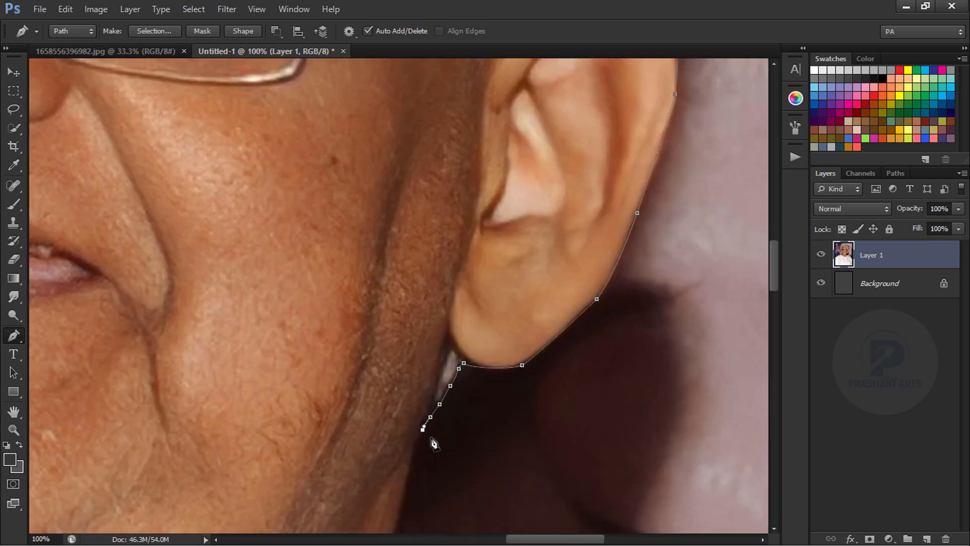
- Trace down the neck behind the ear and along the collar onto the second shoulder seam
{"action": "left_click_drag", "start_coordinate": [433, 441], "coordinate": [491, 261]}
{"action": "left_click_drag", "start_coordinate": [446, 387], "coordinate": [457, 202]}
{"action": "left_click", "coordinate": [443, 306]}
{"action": "left_click_drag", "start_coordinate": [520, 351], "coordinate": [264, 256]}
{"action": "left_click_drag", "start_coordinate": [419, 288], "coordinate": [164, 165]}
{"action": "left_click_drag", "start_coordinate": [382, 246], "coordinate": [411, 266]}
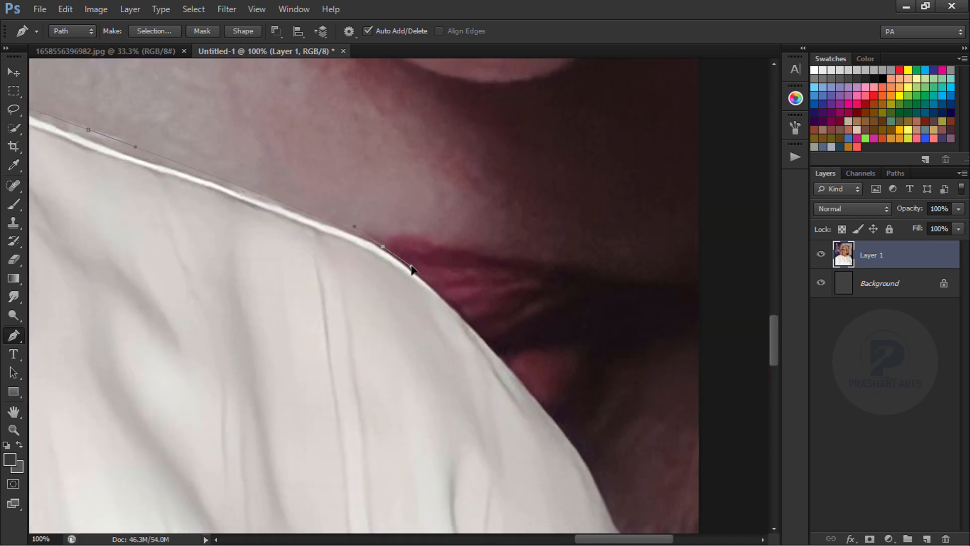
- Continue the pen path over the rounded shoulder and down the outer edge of the sleeve
{"action": "left_click_drag", "start_coordinate": [496, 350], "coordinate": [346, 163]}
{"action": "left_click_drag", "start_coordinate": [368, 188], "coordinate": [400, 224]}
{"action": "left_click", "coordinate": [486, 374]}
{"action": "left_click_drag", "start_coordinate": [505, 455], "coordinate": [518, 279]}
{"action": "left_click_drag", "start_coordinate": [524, 311], "coordinate": [522, 352]}
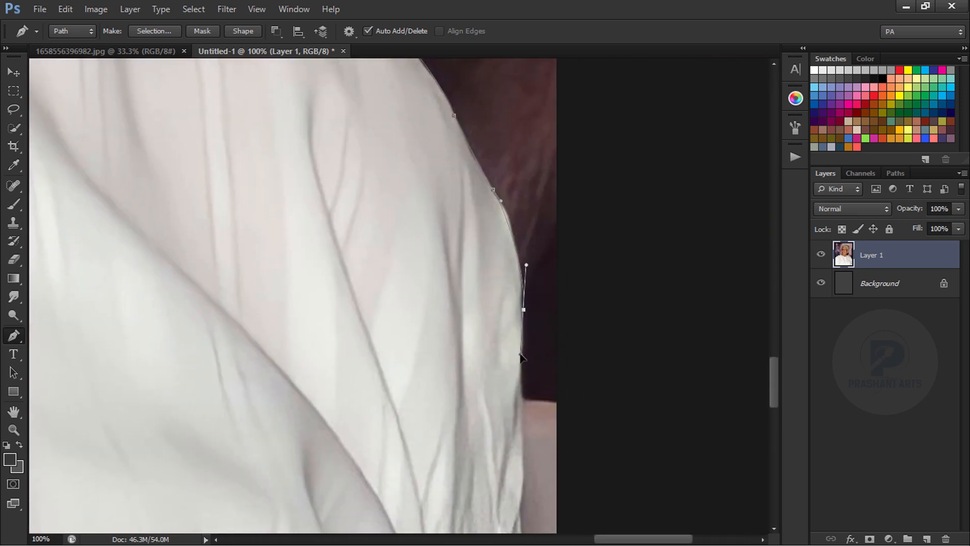
{"action": "left_click_drag", "start_coordinate": [523, 455], "coordinate": [521, 284]}
{"action": "left_click_drag", "start_coordinate": [522, 306], "coordinate": [523, 332]}
{"action": "left_click_drag", "start_coordinate": [571, 450], "coordinate": [579, 474]}
- Complete the outline by looping the path below and around the canvas back to its starting point
{"action": "key", "text": "ctrl+minus"}
{"action": "key", "text": "ctrl+minus"}
{"action": "key", "text": "ctrl+minus"}
{"action": "key", "text": "ctrl+minus"}
{"action": "key", "text": "ctrl+minus"}
{"action": "left_click", "coordinate": [478, 394]}
{"action": "left_click", "coordinate": [410, 446]}
{"action": "left_click", "coordinate": [276, 452]}
{"action": "left_click", "coordinate": [105, 455]}
{"action": "left_click_drag", "start_coordinate": [106, 445], "coordinate": [425, 391]}
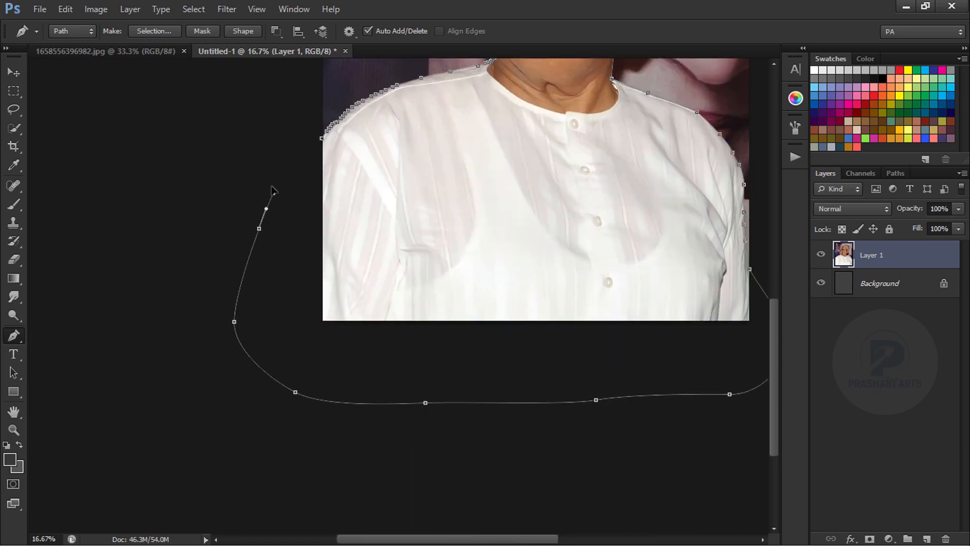
- Convert the path around the man to a selection, feather it, and copy the cutout to a new layer
{"action": "key", "text": "ctrl+Return"}
{"action": "key", "text": "shift+F6"}
{"action": "key", "text": "Return"}
{"action": "key", "text": "ctrl+j"}
- Delete Layer 1 with the original photo, leaving the cutout over the grey background
{"action": "left_click", "coordinate": [827, 292]}
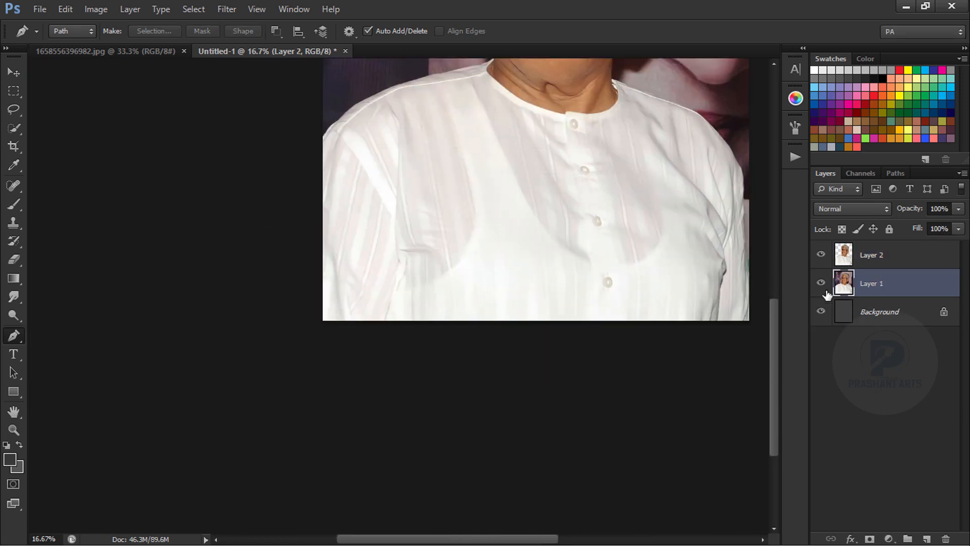
{"action": "key", "text": "Delete"}
{"action": "left_click", "coordinate": [14, 72]}
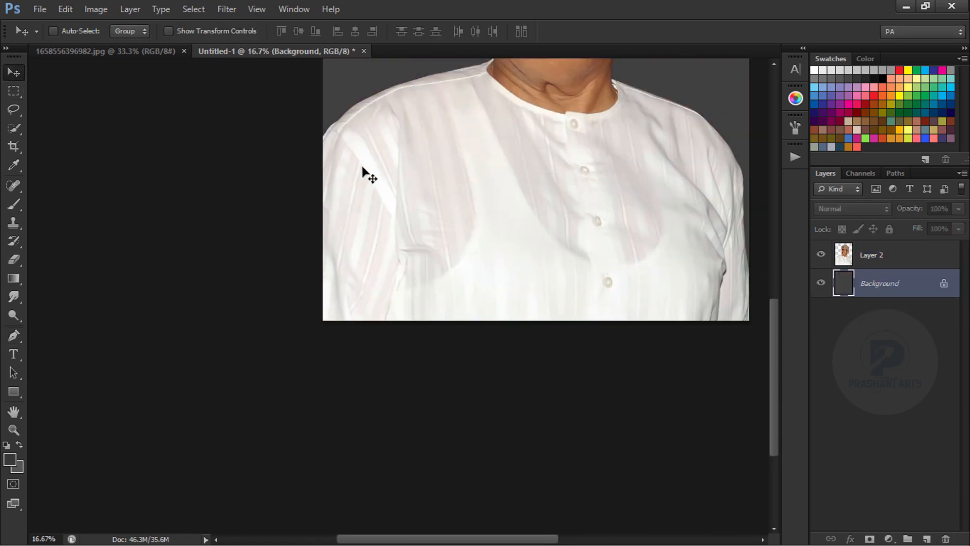
- Rotate the cutout layer by -3.31°, scale it to 102.47%, and shift it slightly down within the canvas
{"action": "key", "text": "ctrl+minus"}
{"action": "key", "text": "ctrl+minus"}
{"action": "key", "text": "ctrl+equal"}
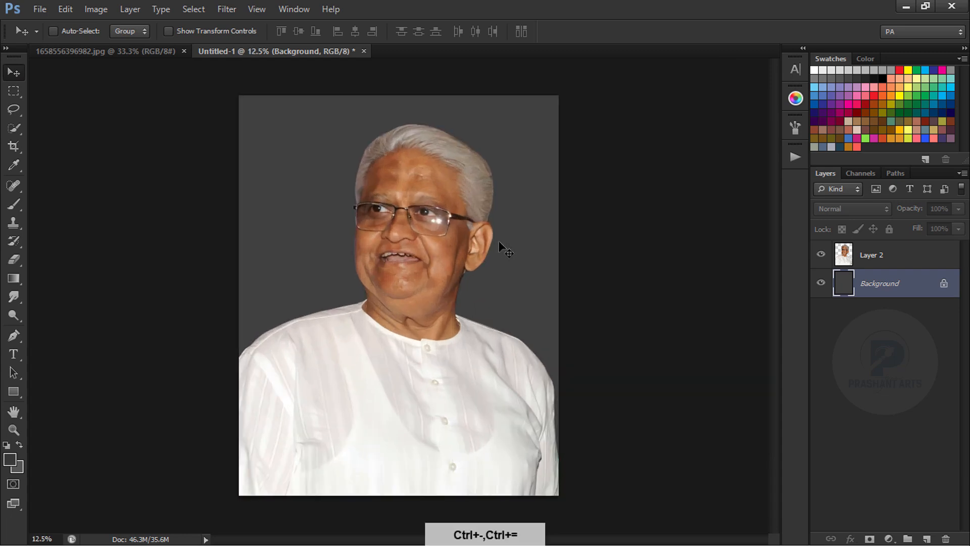
{"action": "left_click", "coordinate": [854, 264]}
{"action": "key", "text": "ctrl+t"}
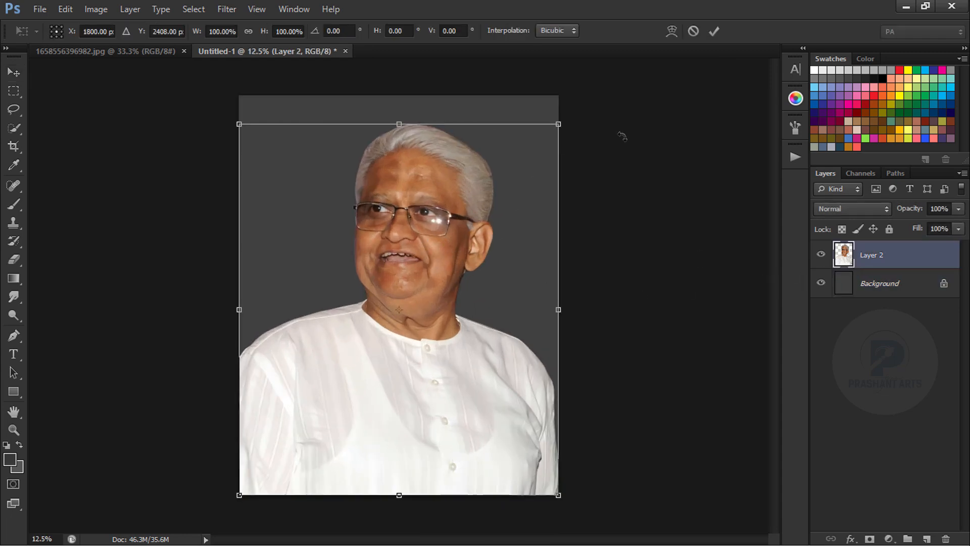
{"action": "left_click_drag", "start_coordinate": [622, 134], "coordinate": [613, 121]}
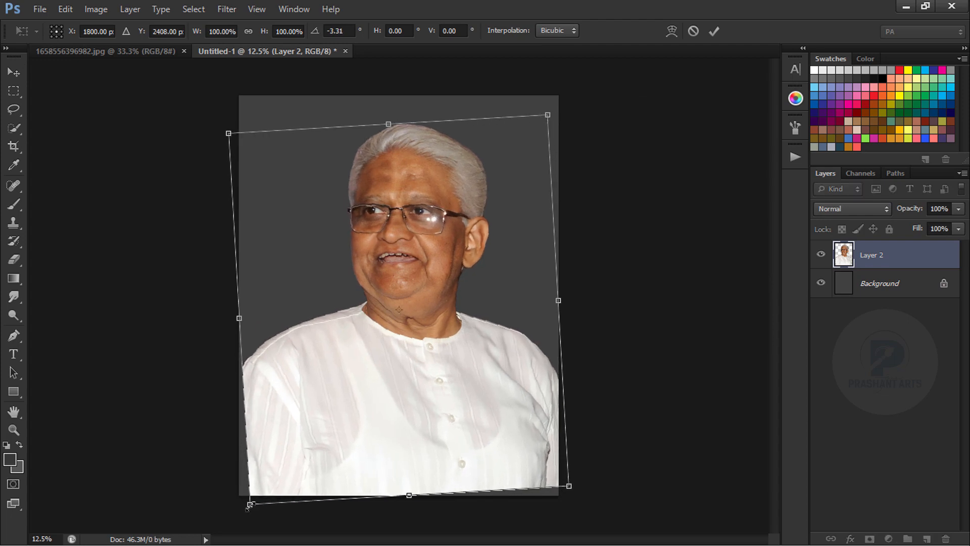
{"action": "left_click_drag", "start_coordinate": [249, 504], "coordinate": [240, 514]}
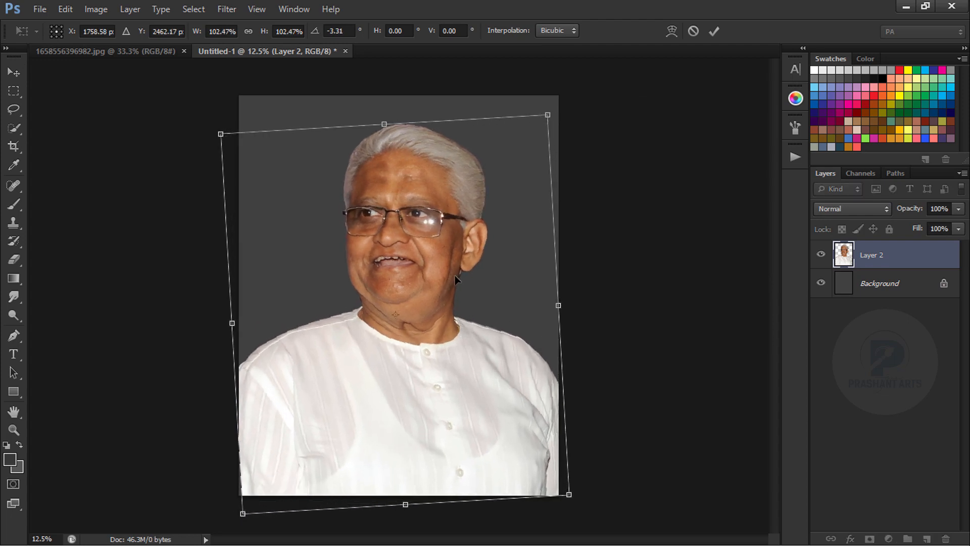
{"action": "left_click_drag", "start_coordinate": [456, 277], "coordinate": [448, 256]}
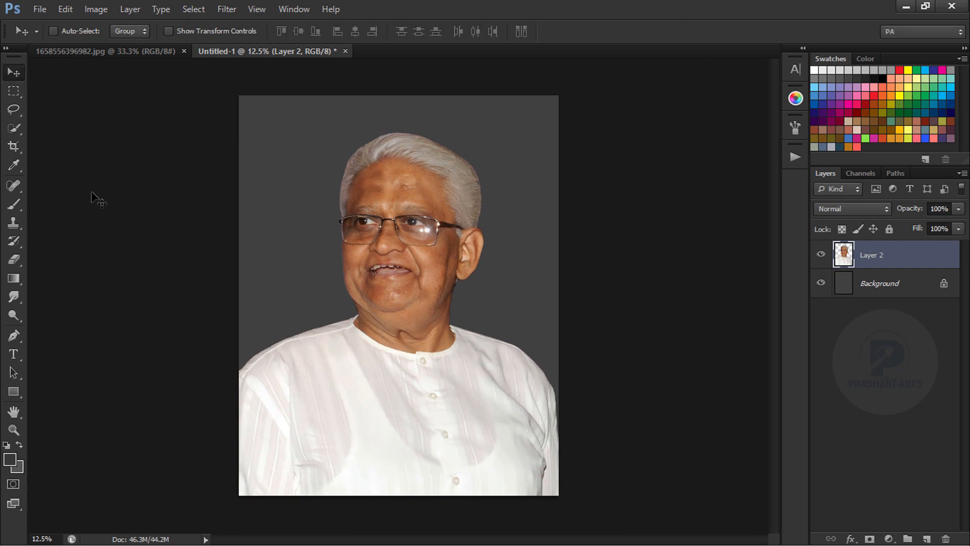
- Trace the shirt's neckline with the Pen tool, following the collar edge from one side of the neck to the other
{"action": "left_click", "coordinate": [13, 338]}
{"action": "key", "text": "ctrl+plus"}
{"action": "key", "text": "ctrl+plus"}
{"action": "key", "text": "ctrl+plus"}
{"action": "key", "text": "ctrl+plus"}
{"action": "key", "text": "ctrl+plus"}
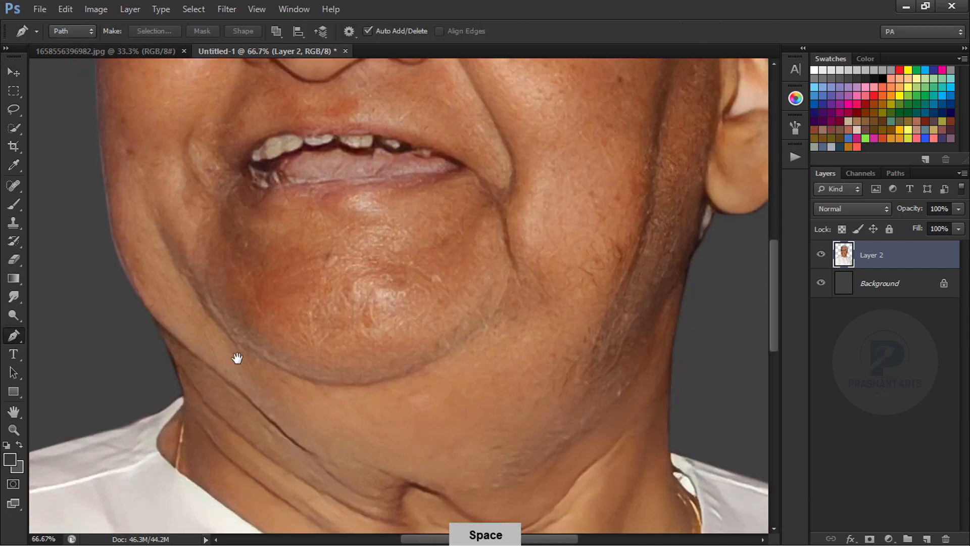
{"action": "left_click_drag", "start_coordinate": [232, 353], "coordinate": [295, 248]}
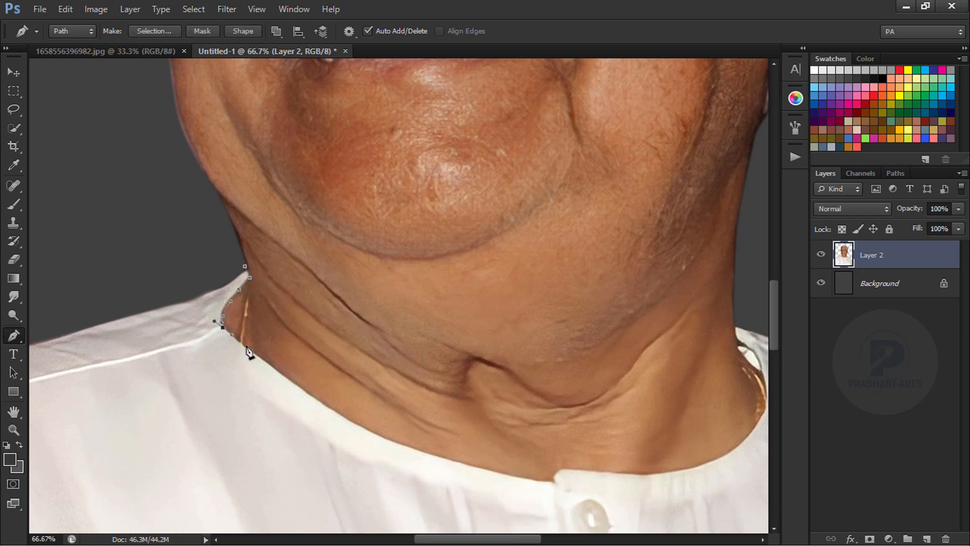
{"action": "left_click_drag", "start_coordinate": [554, 487], "coordinate": [319, 487]}
{"action": "left_click_drag", "start_coordinate": [525, 423], "coordinate": [565, 370]}
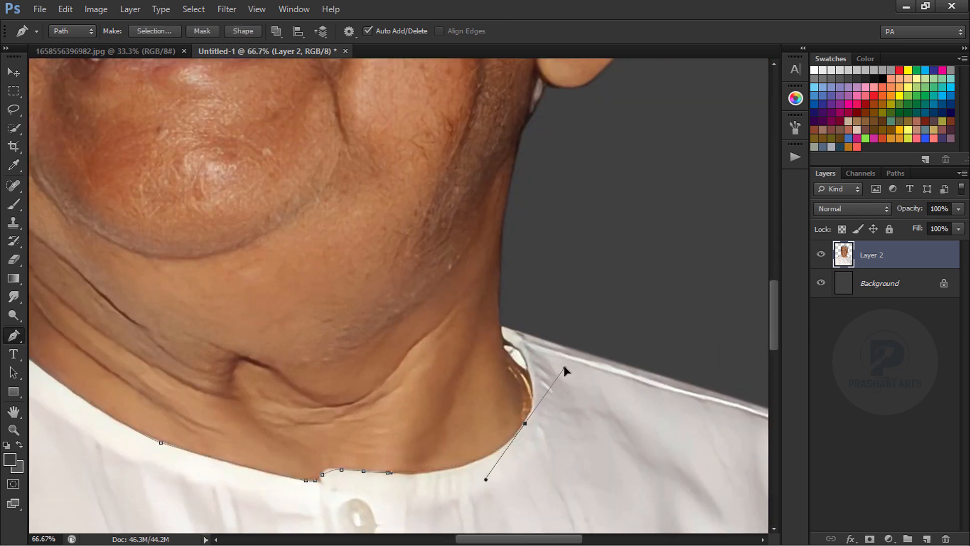
- Close the neckline path by looping it loosely around the outside of the head
{"action": "key", "text": "ctrl+minus"}
{"action": "key", "text": "ctrl+minus"}
{"action": "key", "text": "ctrl+minus"}
{"action": "key", "text": "ctrl+minus"}
{"action": "key", "text": "ctrl+minus"}
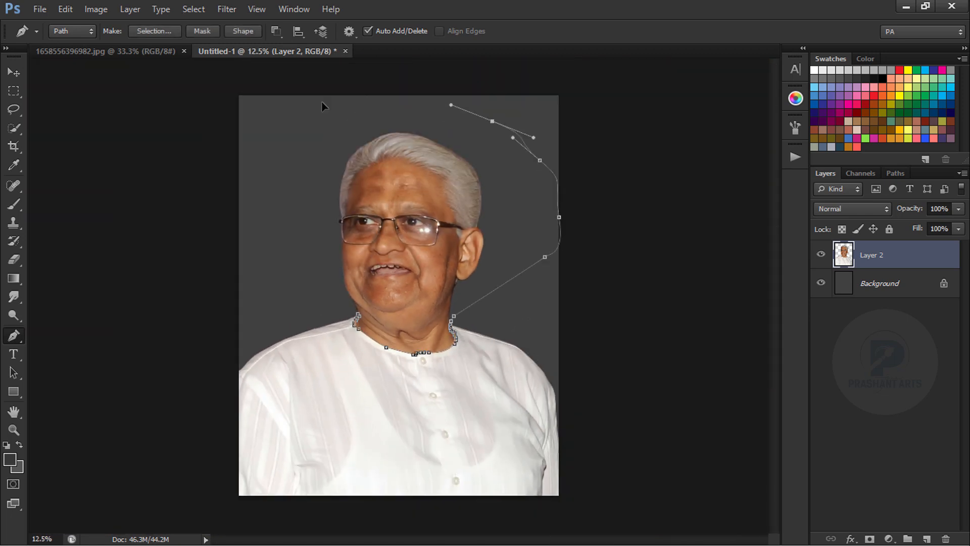
- Convert the head path to a selection, feather it by 2 pixels, and copy the head to a new layer
{"action": "key", "text": "ctrl+Return"}
{"action": "key", "text": "shift+F6"}
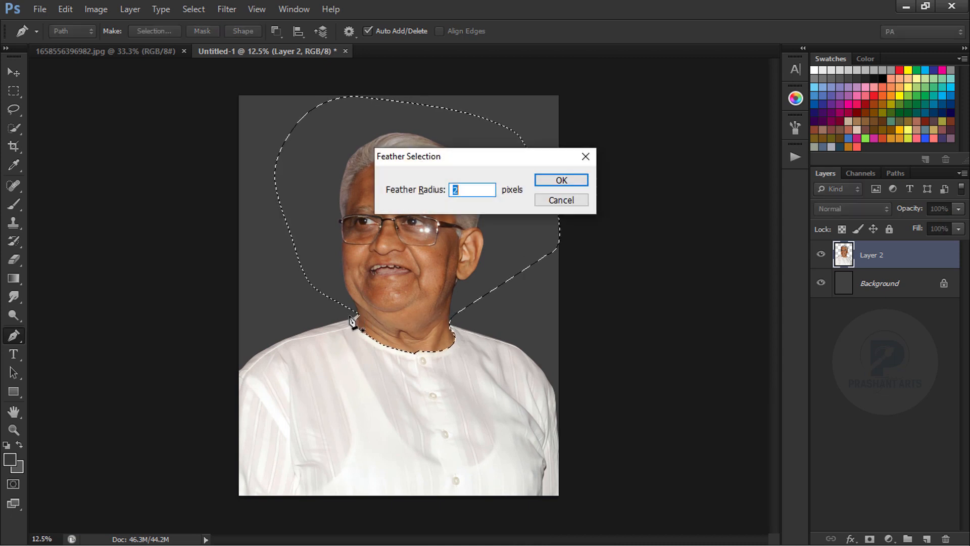
{"action": "key", "text": "Return"}
{"action": "key", "text": "ctrl+j"}
- Open Levels on the head layer and set the Red channel's black input level to 40
{"action": "key", "text": "v"}
{"action": "key", "text": "ctrl+plus"}
{"action": "key", "text": "ctrl+plus"}
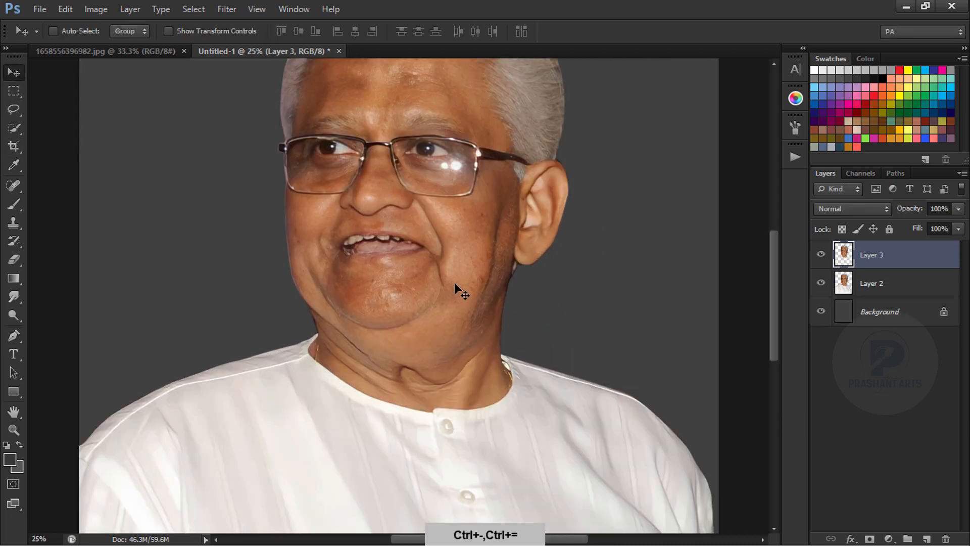
{"action": "key", "text": "ctrl+minus"}
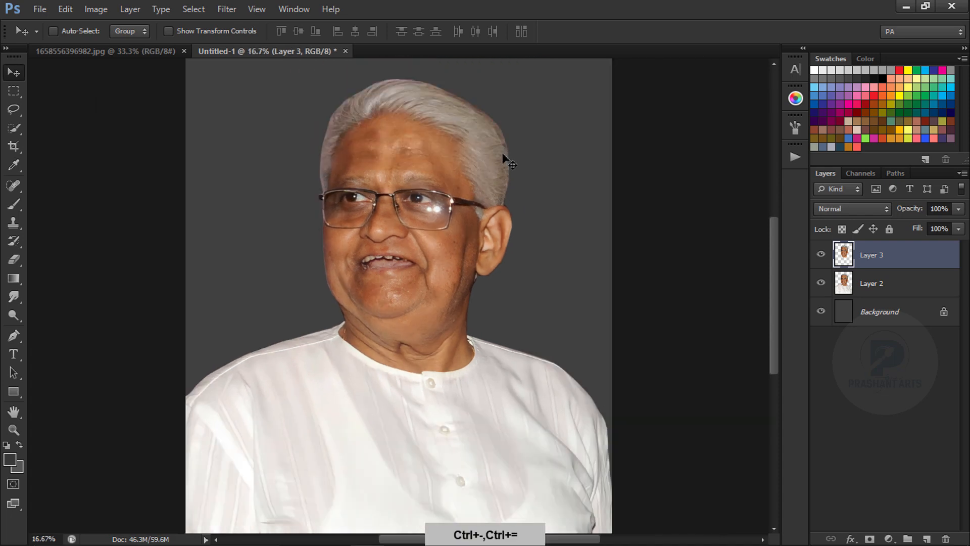
{"action": "key", "text": "ctrl+l"}
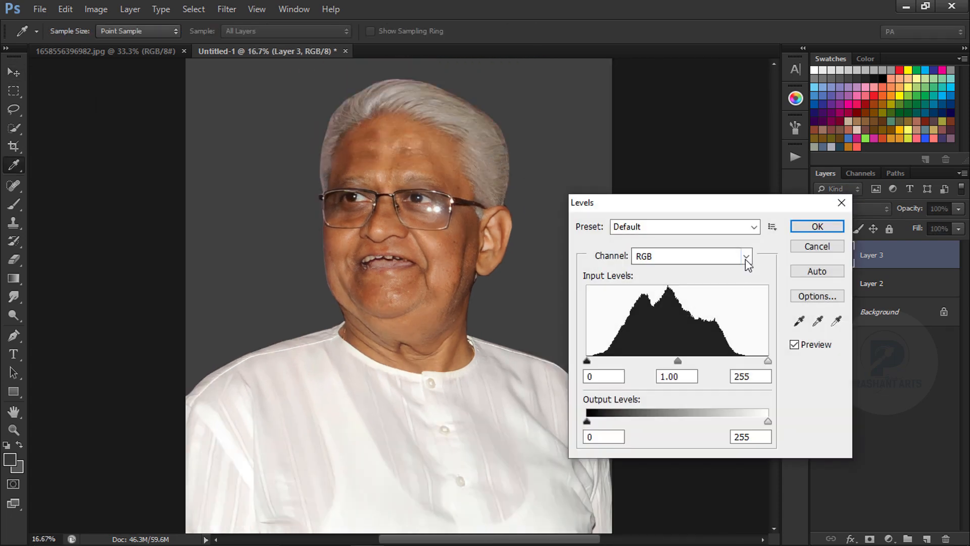
{"action": "left_click", "coordinate": [745, 259]}
{"action": "left_click", "coordinate": [690, 273]}
{"action": "left_click_drag", "start_coordinate": [587, 361], "coordinate": [608, 362]}
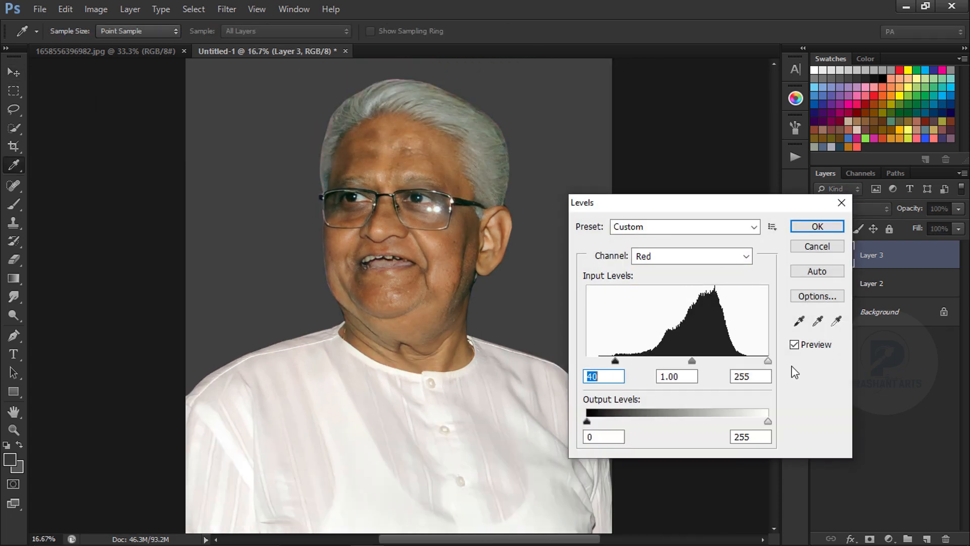
- Set the Green channel's white input level to 184
{"action": "left_click", "coordinate": [745, 256]}
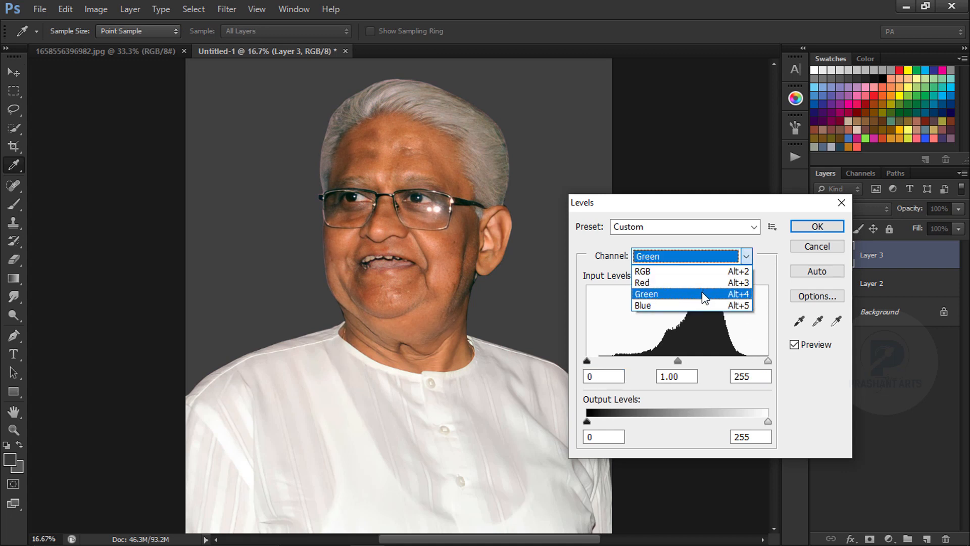
{"action": "left_click", "coordinate": [657, 283]}
{"action": "left_click_drag", "start_coordinate": [768, 361], "coordinate": [718, 360]}
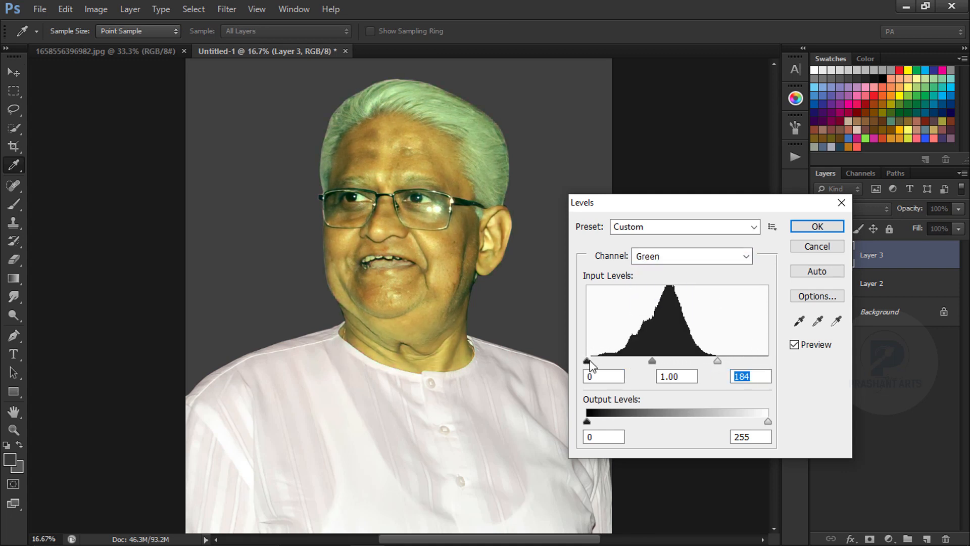
- Set the Blue channel's input levels to 4 for black and 167 for white, and apply the Levels adjustment
{"action": "left_click", "coordinate": [745, 256]}
{"action": "left_click", "coordinate": [700, 310]}
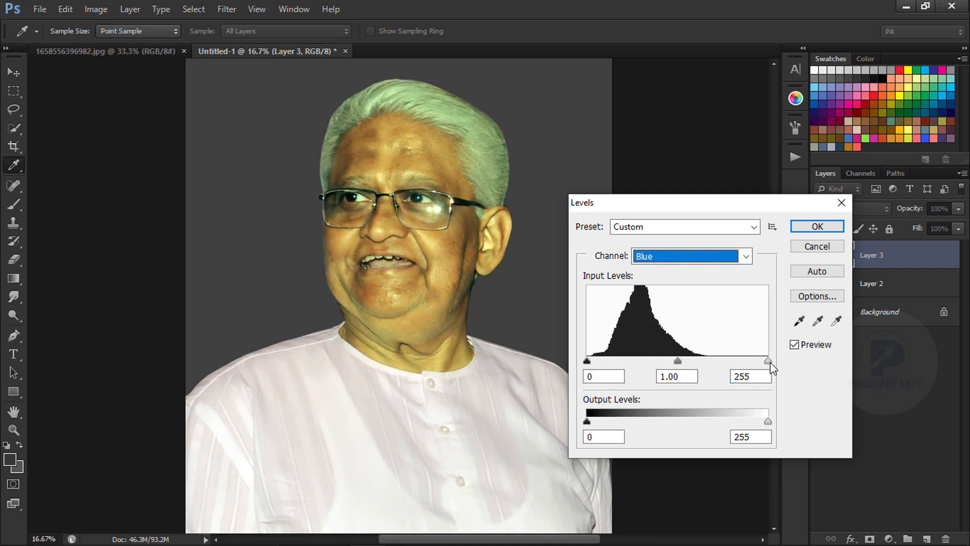
{"action": "left_click_drag", "start_coordinate": [768, 361], "coordinate": [706, 362]}
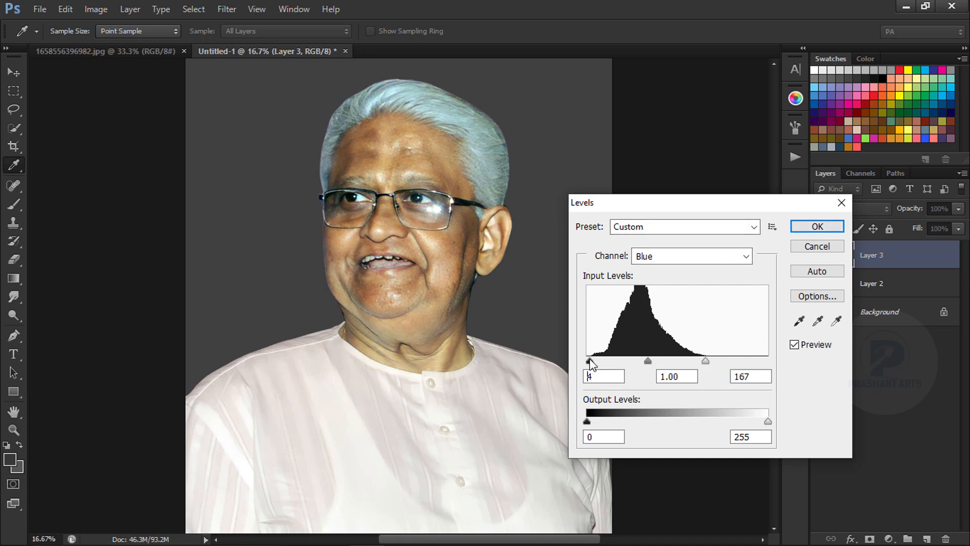
{"action": "left_click", "coordinate": [817, 227]}
- Raise the head layer's saturation to +30 with Hue/Saturation
{"action": "key", "text": "v"}
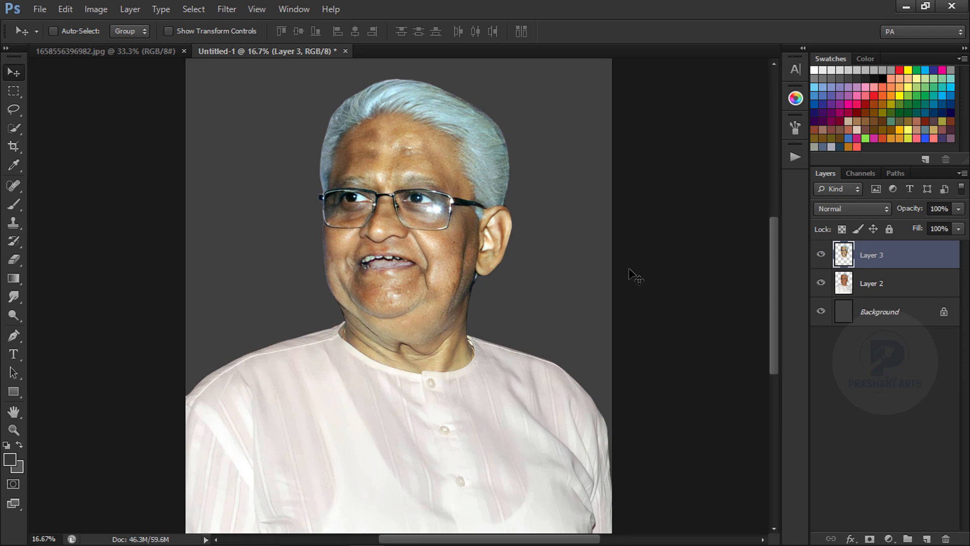
{"action": "key", "text": "ctrl+u"}
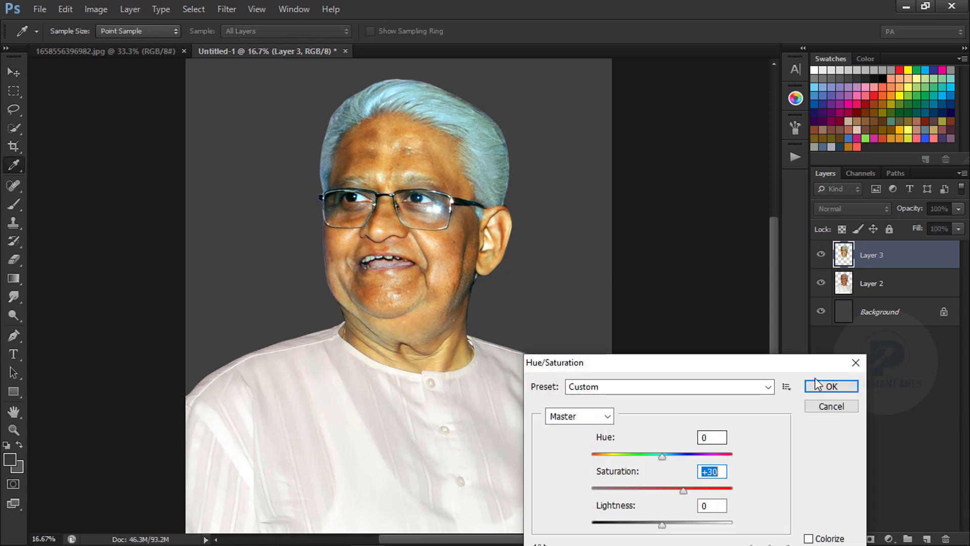
{"action": "left_click", "coordinate": [831, 386]}
- Examine the face up close, from the mouth and glasses up to the forehead and hair
{"action": "key", "text": "ctrl+minus"}
{"action": "key", "text": "ctrl+equal"}
{"action": "key", "text": "ctrl+equal"}
{"action": "key", "text": "ctrl+equal"}
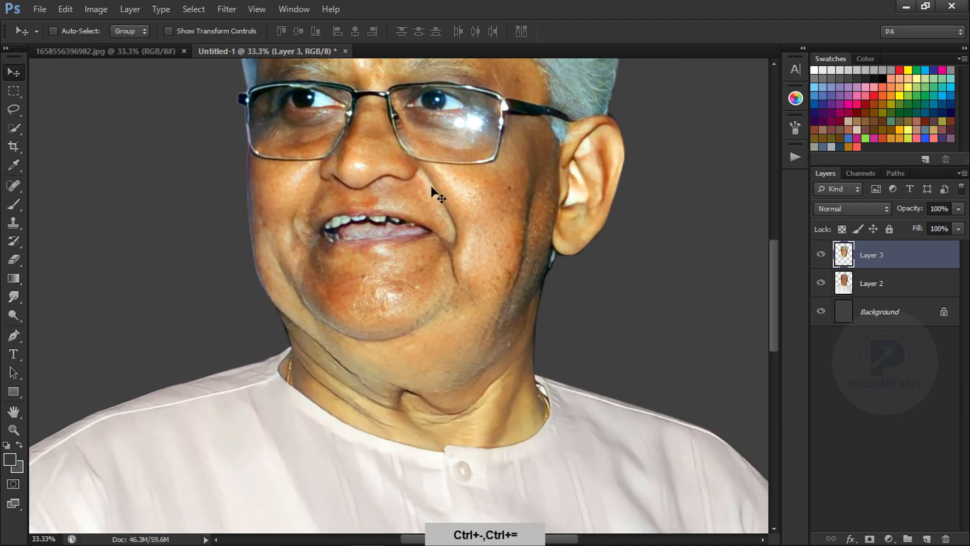
{"action": "key", "text": "space"}
{"action": "left_click_drag", "start_coordinate": [397, 197], "coordinate": [442, 279]}
{"action": "key", "text": "ctrl+equal"}
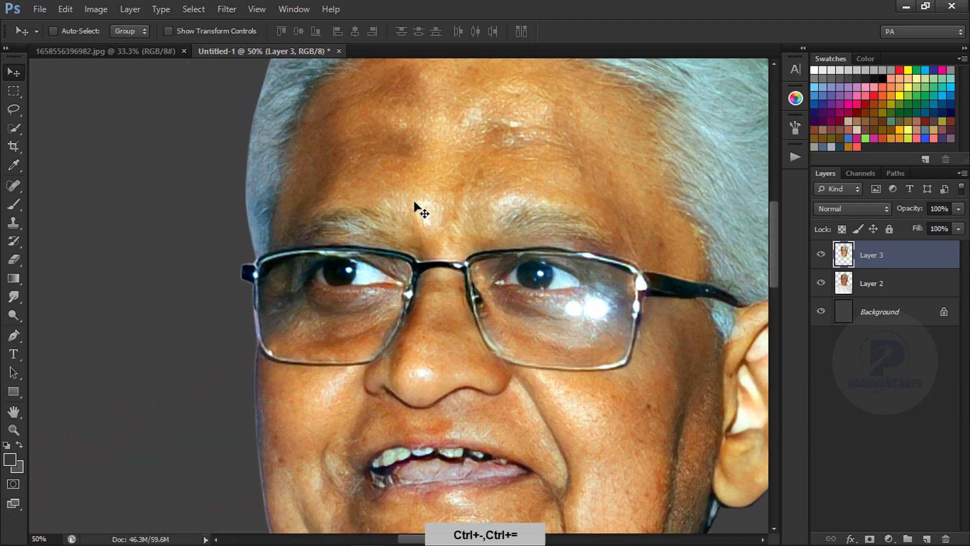
{"action": "key", "text": "space"}
{"action": "left_click_drag", "start_coordinate": [416, 207], "coordinate": [423, 243]}
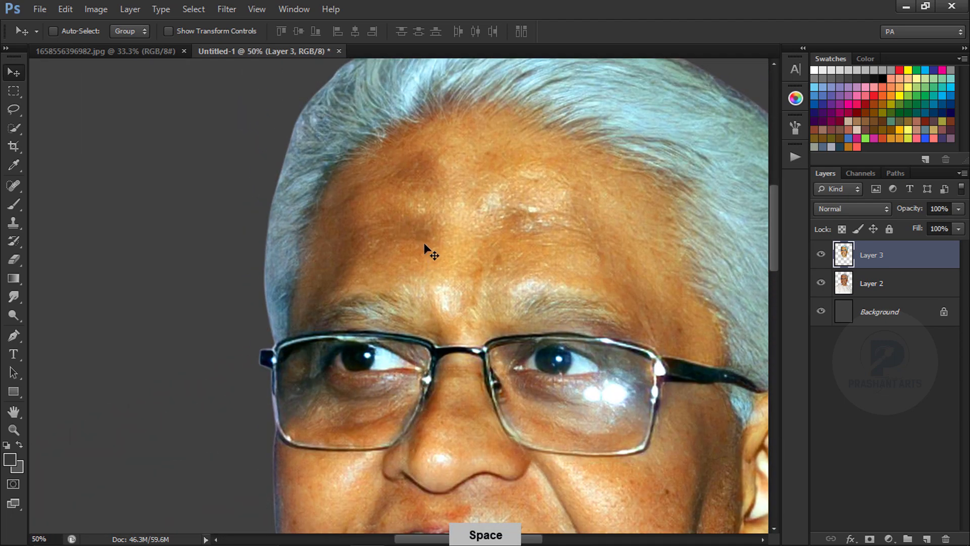
- Smooth the underside of the nose tip with the Smudge tool at 50% strength, using a 60 px brush
{"action": "left_click", "coordinate": [14, 297]}
{"action": "left_click", "coordinate": [63, 32]}
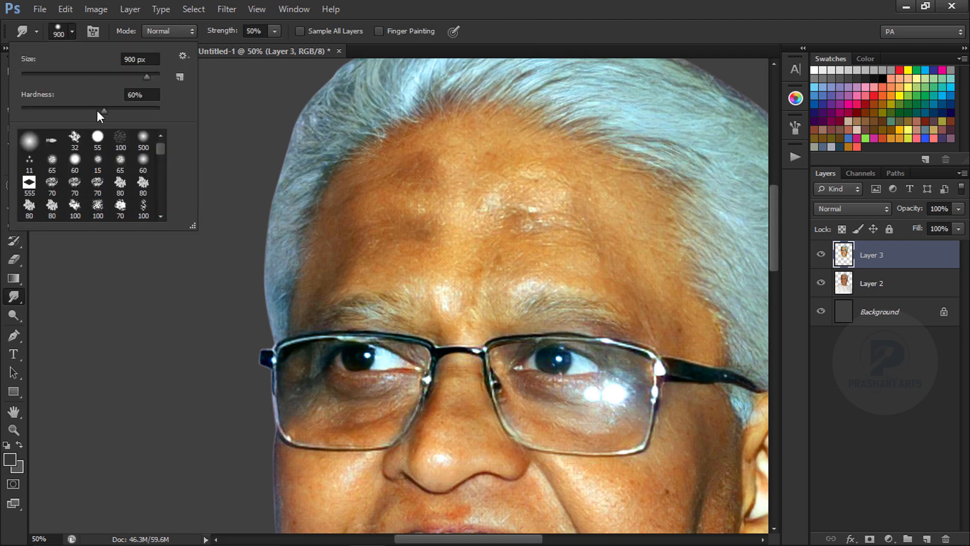
{"action": "left_click", "coordinate": [423, 167]}
{"action": "key", "text": "ctrl+equal"}
{"action": "key", "text": "ctrl+equal"}
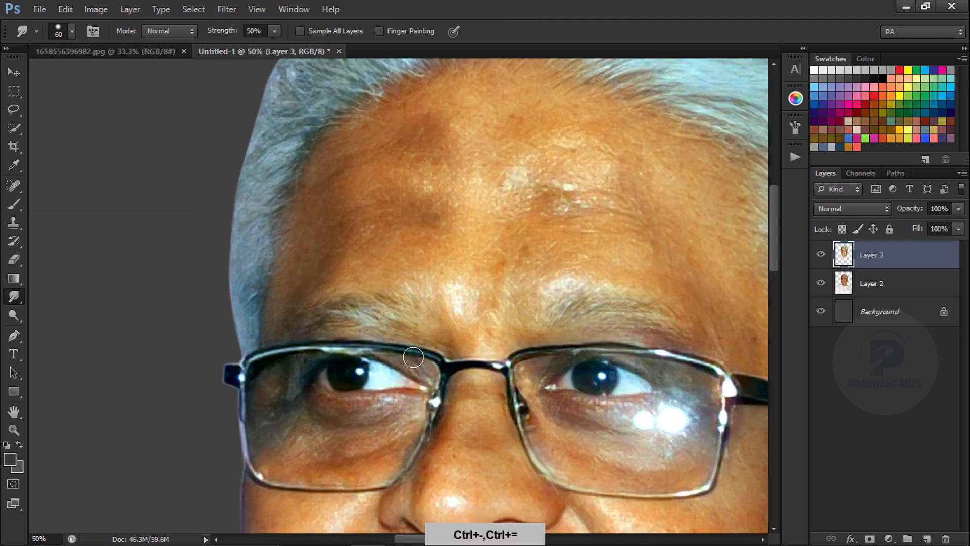
{"action": "key", "text": "space"}
{"action": "left_click_drag", "start_coordinate": [453, 379], "coordinate": [444, 275]}
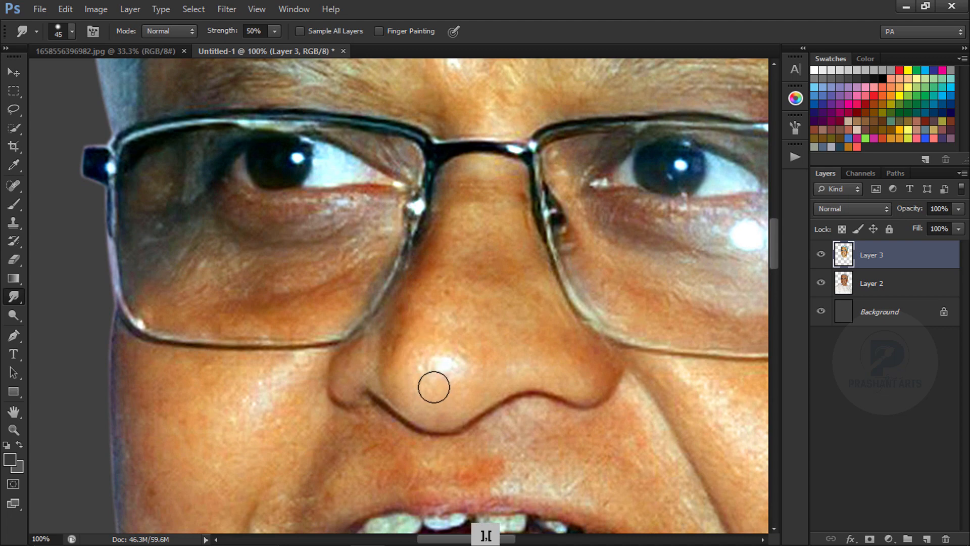
{"action": "key", "text": "ctrl+equal"}
{"action": "key", "text": "space"}
{"action": "left_click_drag", "start_coordinate": [457, 390], "coordinate": [444, 227]}
{"action": "key", "text": "bracketright"}
{"action": "key", "text": "bracketright"}
{"action": "left_click_drag", "start_coordinate": [412, 324], "coordinate": [458, 361]}
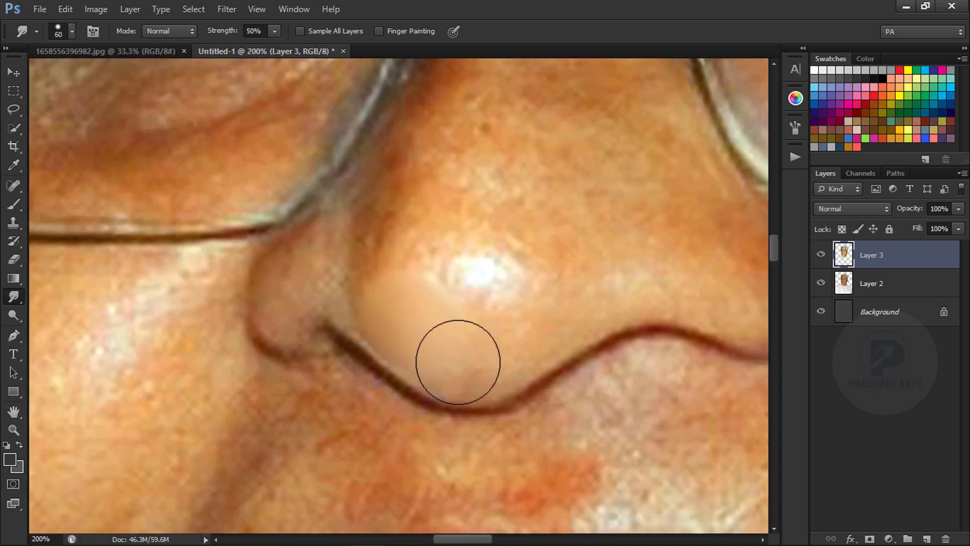
- Smudge the left side of the nose tip and blend its bright highlight, varying the brush from 30 to 50 px
{"action": "key", "text": "bracketleft"}
{"action": "left_click_drag", "start_coordinate": [395, 223], "coordinate": [388, 251]}
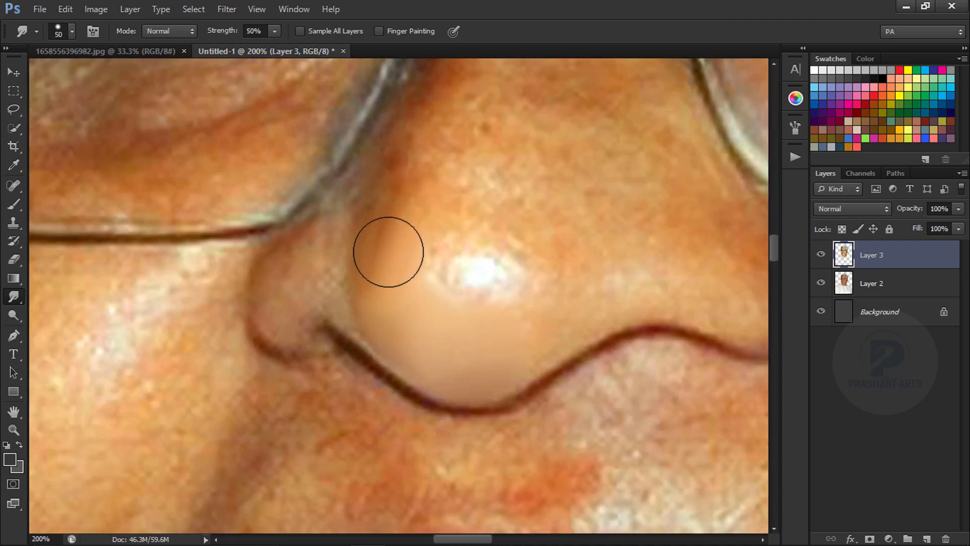
{"action": "key", "text": "bracketleft"}
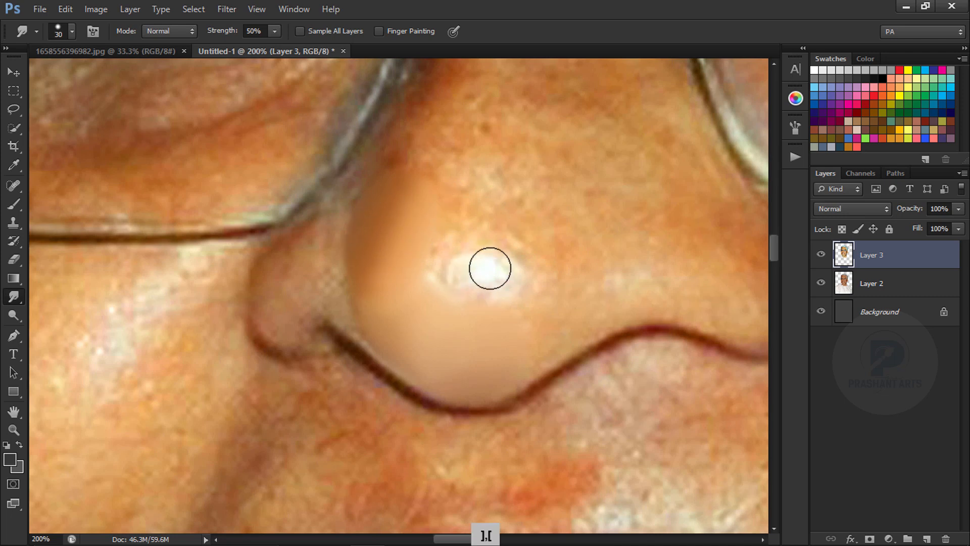
{"action": "key", "text": "bracketright"}
{"action": "key", "text": "bracketright"}
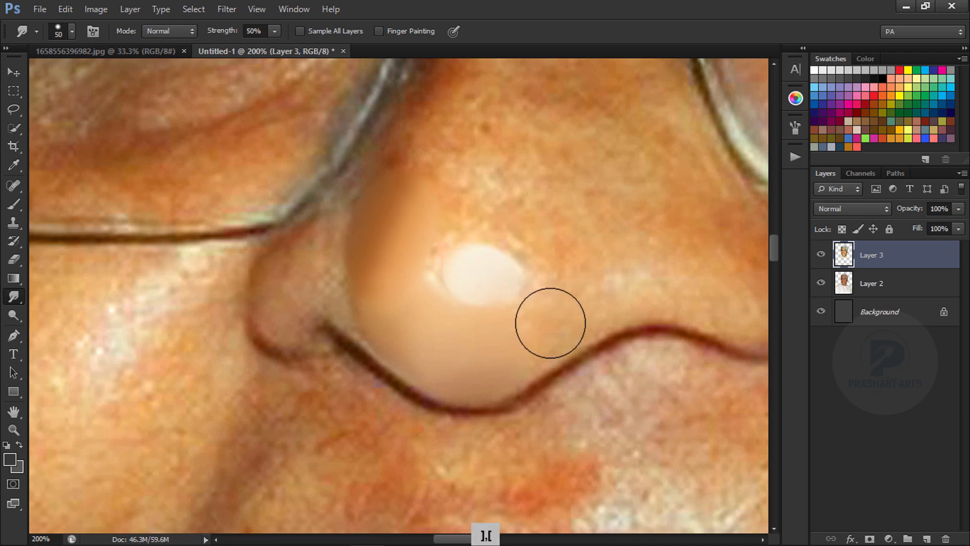
{"action": "key", "text": "bracketleft"}
{"action": "left_click_drag", "start_coordinate": [429, 251], "coordinate": [424, 269]}
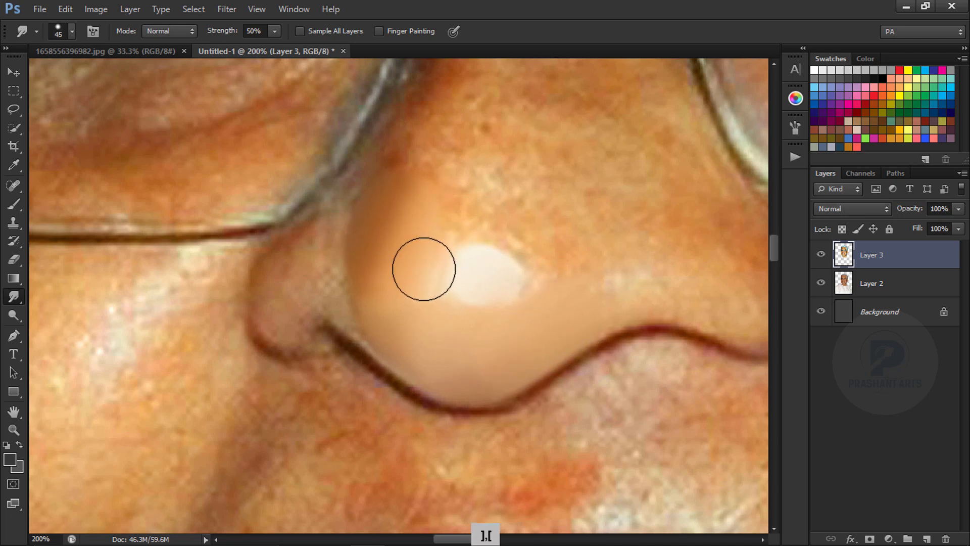
- Smooth the left nostril wing with a small smudge brush of about 20 px and undo the last strokes
{"action": "key", "text": "bracketleft"}
{"action": "key", "text": "bracketleft"}
{"action": "key", "text": "bracketleft"}
{"action": "key", "text": "bracketleft"}
{"action": "left_click_drag", "start_coordinate": [323, 285], "coordinate": [323, 248]}
{"action": "key", "text": "bracketleft"}
{"action": "left_click_drag", "start_coordinate": [286, 314], "coordinate": [285, 242]}
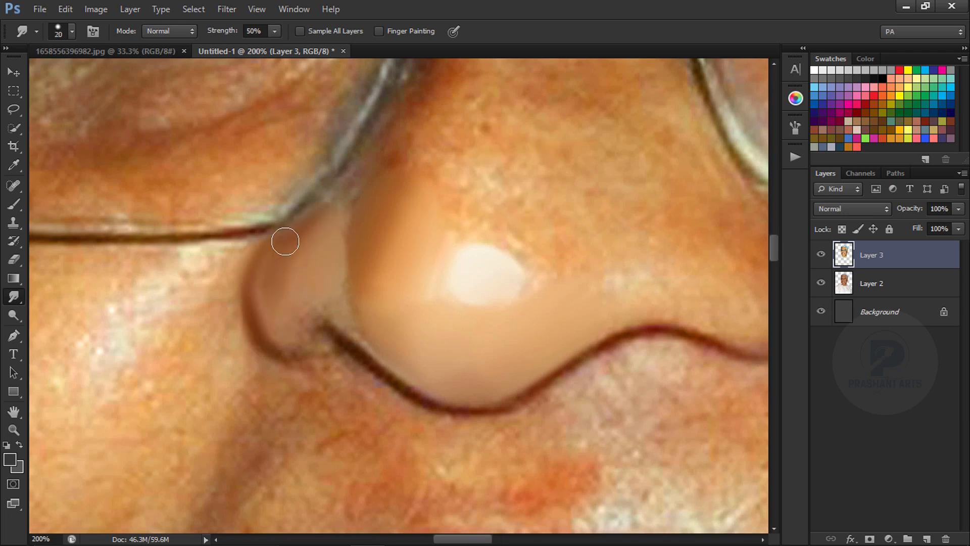
{"action": "key", "text": "ctrl+alt+z"}
{"action": "key", "text": "ctrl+alt+z"}
- Smudge the left flank of the nose and the bridge below the glasses with 25 to 40 px brushes
{"action": "scroll", "coordinate": [492, 162], "scroll_direction": "up", "scroll_amount": 2}
{"action": "key", "text": "bracketright"}
{"action": "key", "text": "bracketright"}
{"action": "key", "text": "bracketright"}
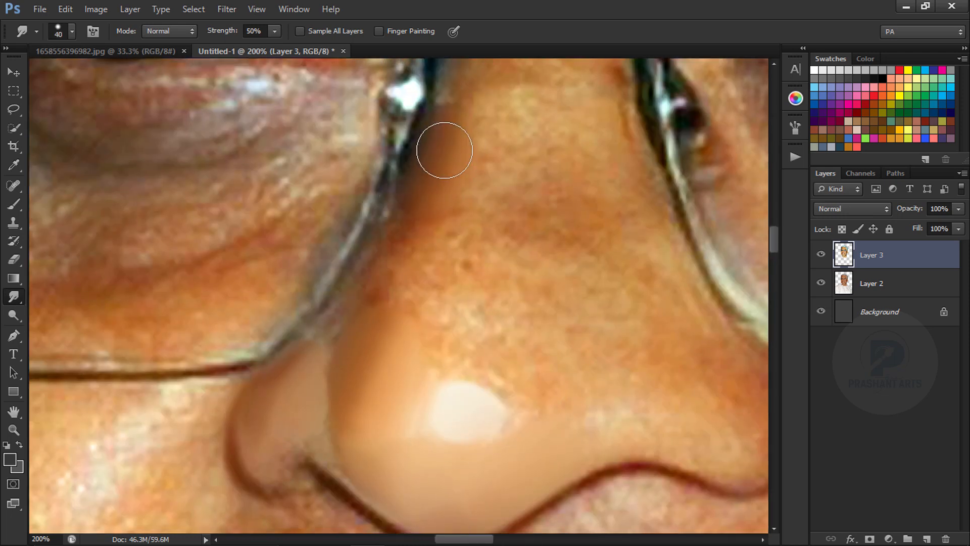
{"action": "key", "text": "bracketleft"}
{"action": "scroll", "coordinate": [407, 260], "scroll_direction": "up", "scroll_amount": 3}
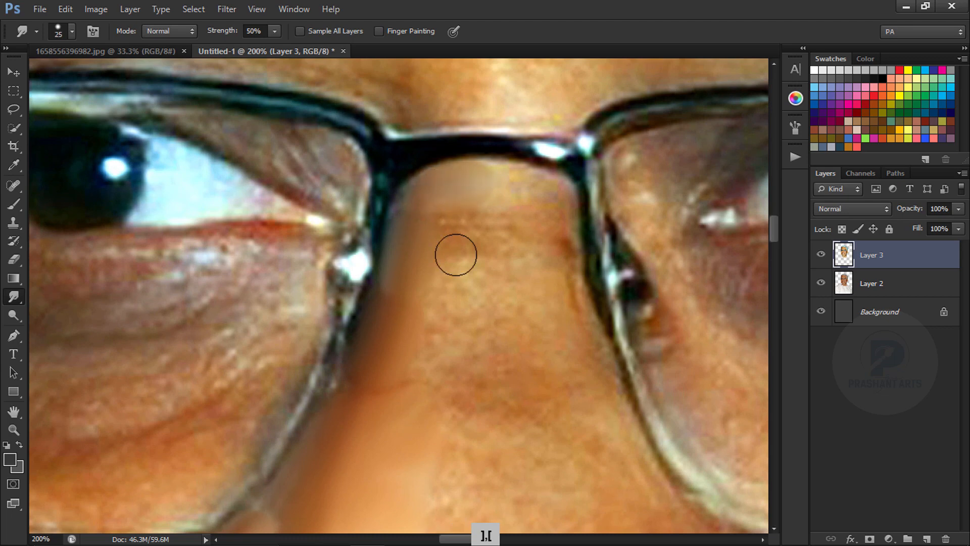
{"action": "mouse_move", "coordinate": [533, 229]}
{"action": "left_mouse_down"}
{"action": "mouse_move", "coordinate": [551, 292]}
{"action": "mouse_move", "coordinate": [538, 332]}
{"action": "left_mouse_up"}
- Smooth the lower nose and right nostril wing, shape its soft highlight, and set the foreground colour to light peach
{"action": "key", "text": "space"}
{"action": "mouse_move", "coordinate": [578, 391]}
{"action": "left_mouse_down"}
{"action": "mouse_move", "coordinate": [518, 232]}
{"action": "mouse_move", "coordinate": [386, 328]}
{"action": "mouse_move", "coordinate": [432, 426]}
{"action": "mouse_move", "coordinate": [535, 249]}
{"action": "left_mouse_up"}
{"action": "key", "text": "space"}
{"action": "key", "text": "bracketleft"}
{"action": "key", "text": "bracketleft"}
{"action": "mouse_move", "coordinate": [523, 419]}
{"action": "left_mouse_down"}
{"action": "mouse_move", "coordinate": [450, 259]}
{"action": "mouse_move", "coordinate": [510, 300]}
{"action": "left_mouse_up"}
{"action": "key", "text": "n"}
{"action": "left_click", "coordinate": [382, 248]}
{"action": "key", "text": "Return"}
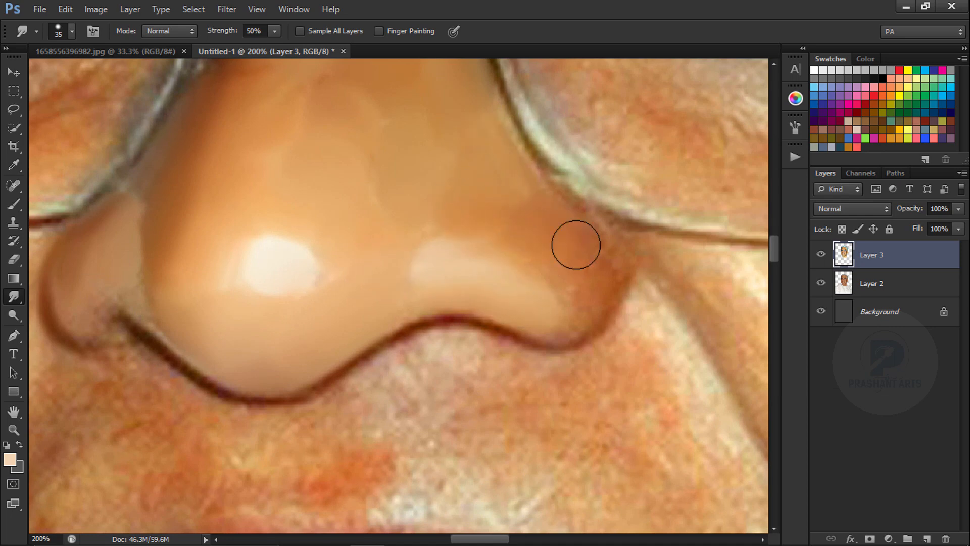
- Smudge the skin directly under the nose and beside the right nostril along the top of the smile line
{"action": "left_click_drag", "start_coordinate": [364, 349], "coordinate": [515, 319]}
{"action": "scroll", "coordinate": [450, 106], "scroll_direction": "down", "scroll_amount": 3}
{"action": "scroll", "coordinate": [450, 106], "scroll_direction": "down", "scroll_amount": 4}
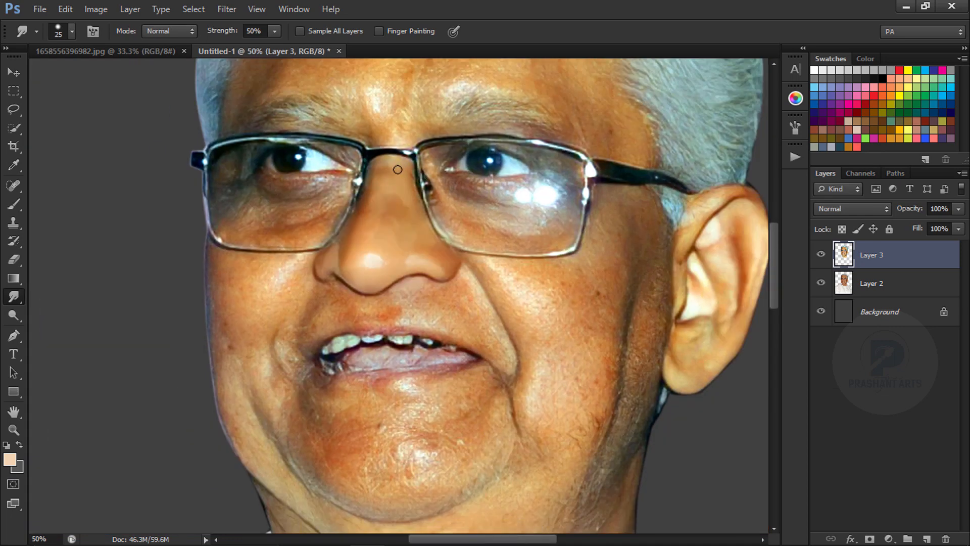
{"action": "scroll", "coordinate": [651, 281], "scroll_direction": "up", "scroll_amount": 4}
{"action": "key", "text": "bracketright"}
{"action": "left_click_drag", "start_coordinate": [652, 281], "coordinate": [649, 255]}
{"action": "key", "text": "bracketleft"}
{"action": "key", "text": "bracketleft"}
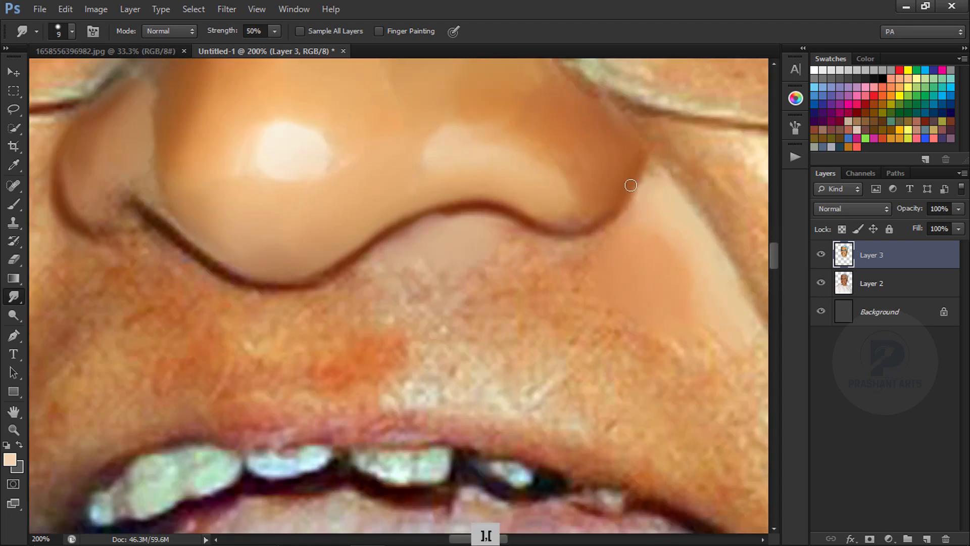
- Smooth the upper-lip skin between the nose and mouth on the right half with a 35 to 40 px brush
{"action": "left_click_drag", "start_coordinate": [564, 277], "coordinate": [345, 322]}
{"action": "scroll", "coordinate": [476, 306], "scroll_direction": "down", "scroll_amount": 2}
{"action": "scroll", "coordinate": [476, 306], "scroll_direction": "right", "scroll_amount": 4}
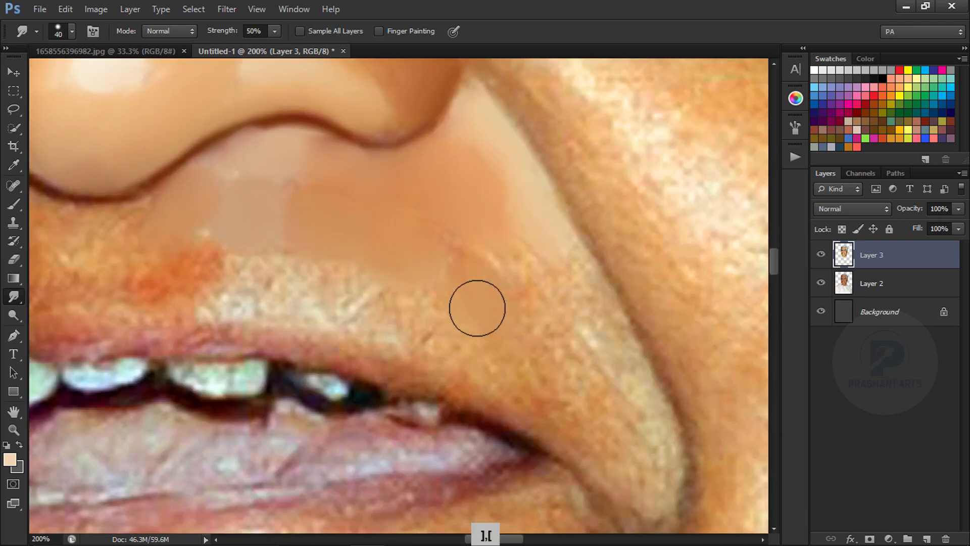
{"action": "mouse_move", "coordinate": [576, 296]}
{"action": "left_mouse_down"}
{"action": "mouse_move", "coordinate": [433, 328]}
{"action": "mouse_move", "coordinate": [363, 308]}
{"action": "left_mouse_up"}
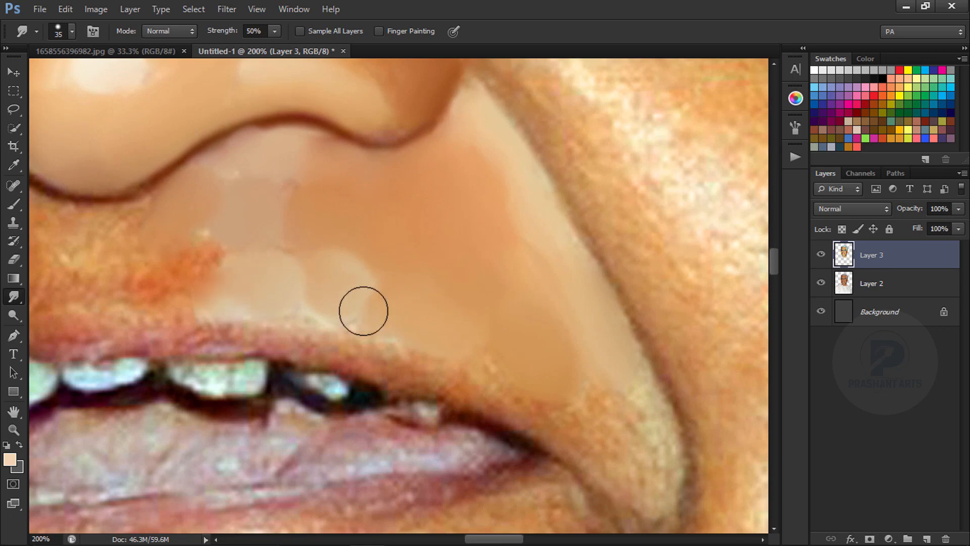
- Blend the skin between the right mouth corner and the lower end of the smile line with a 40 px brush
{"action": "scroll", "coordinate": [363, 307], "scroll_direction": "down", "scroll_amount": 2}
{"action": "scroll", "coordinate": [331, 180], "scroll_direction": "up", "scroll_amount": 2}
{"action": "scroll", "coordinate": [354, 227], "scroll_direction": "down", "scroll_amount": 2}
{"action": "scroll", "coordinate": [354, 227], "scroll_direction": "right", "scroll_amount": 4}
{"action": "key", "text": "bracketright"}
{"action": "key", "text": "bracketleft"}
{"action": "left_click_drag", "start_coordinate": [463, 250], "coordinate": [487, 320]}
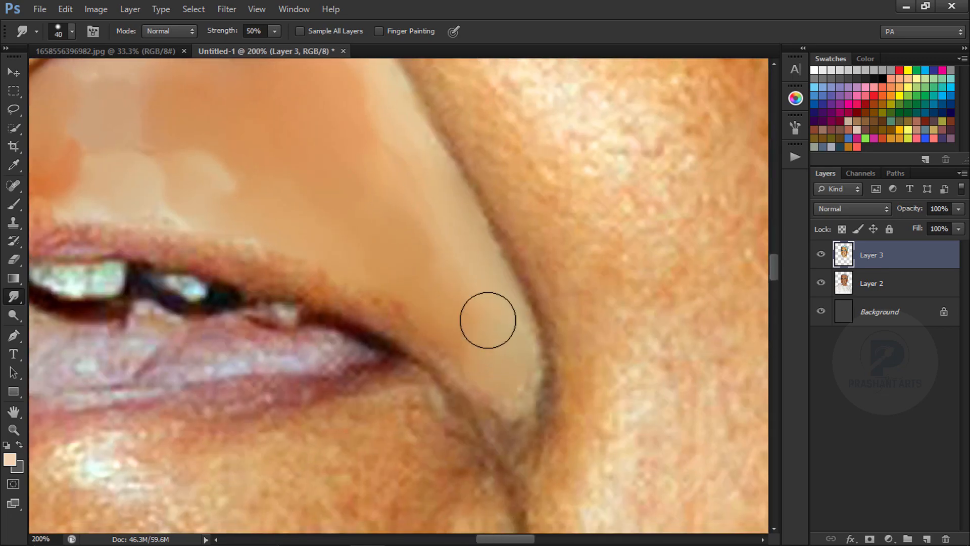
- Smudge the inner right cheek along the smile line and below the lens, enlarging the brush to 60 px
{"action": "key", "text": "ctrl+minus"}
{"action": "key", "text": "ctrl+minus"}
{"action": "key", "text": "ctrl+minus"}
{"action": "key", "text": "ctrl+plus"}
{"action": "scroll", "coordinate": [456, 255], "scroll_direction": "up", "scroll_amount": 3}
{"action": "key", "text": "ctrl+plus"}
{"action": "key", "text": "ctrl+plus"}
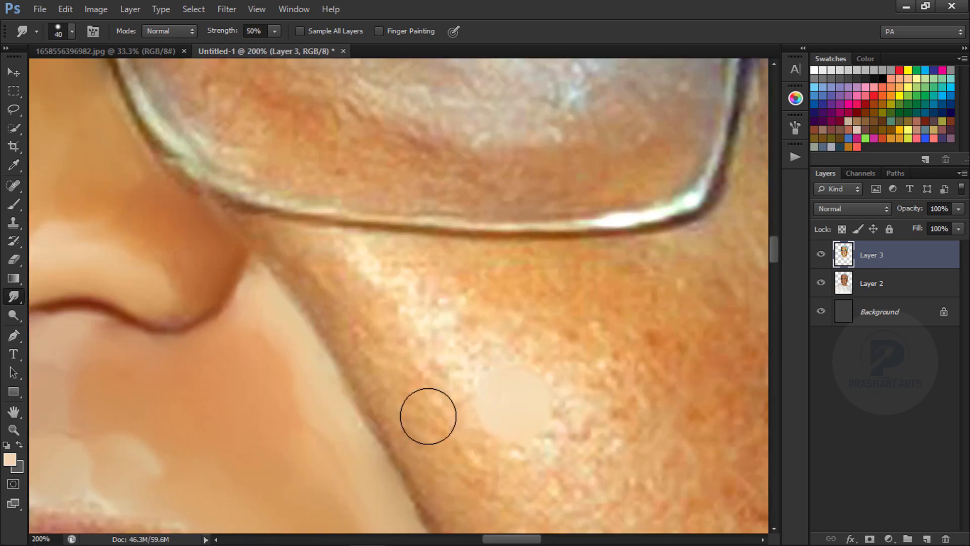
{"action": "key", "text": "ctrl+alt+z"}
{"action": "left_click_drag", "start_coordinate": [482, 307], "coordinate": [524, 285]}
{"action": "key", "text": "bracketright"}
{"action": "key", "text": "bracketright"}
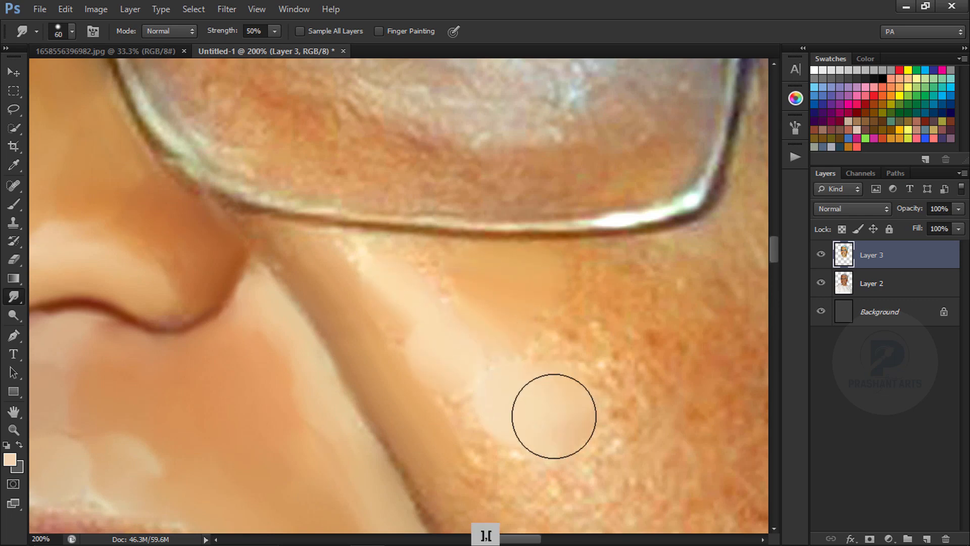
- Blend the middle of the right cheek around and below its highlight
{"action": "left_click_drag", "start_coordinate": [554, 417], "coordinate": [555, 371]}
{"action": "left_click_drag", "start_coordinate": [554, 371], "coordinate": [503, 207]}
{"action": "key", "text": "bracketleft"}
{"action": "left_click_drag", "start_coordinate": [349, 333], "coordinate": [273, 172]}
{"action": "key", "text": "bracketright"}
{"action": "left_click_drag", "start_coordinate": [498, 341], "coordinate": [568, 283]}
- Refine the edges of the right cheek highlight with a 45 px or smaller smudge brush and undo the last stroke
{"action": "key", "text": "bracketleft"}
{"action": "key", "text": "bracketleft"}
{"action": "left_click_drag", "start_coordinate": [561, 204], "coordinate": [535, 167]}
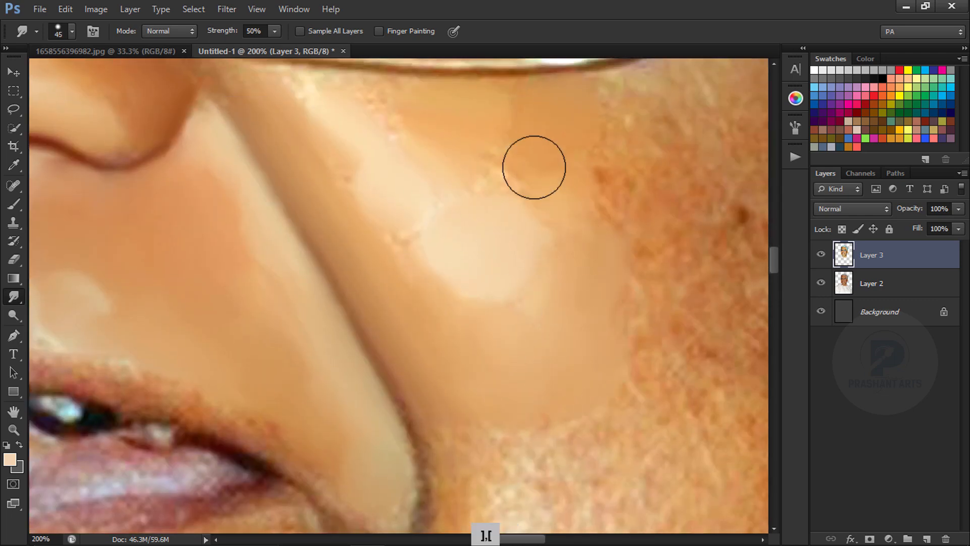
{"action": "left_click_drag", "start_coordinate": [404, 222], "coordinate": [423, 247]}
{"action": "key", "text": "bracketleft"}
{"action": "left_click_drag", "start_coordinate": [407, 125], "coordinate": [503, 259]}
{"action": "key", "text": "ctrl+alt+z"}
- Smooth the lower right cheek beside the mouth and the outer cheek toward the ear with 60 to 100 px brushes
{"action": "left_click_drag", "start_coordinate": [687, 303], "coordinate": [366, 171]}
{"action": "key", "text": "bracketright"}
{"action": "key", "text": "bracketright"}
{"action": "key", "text": "bracketright"}
{"action": "key", "text": "bracketright"}
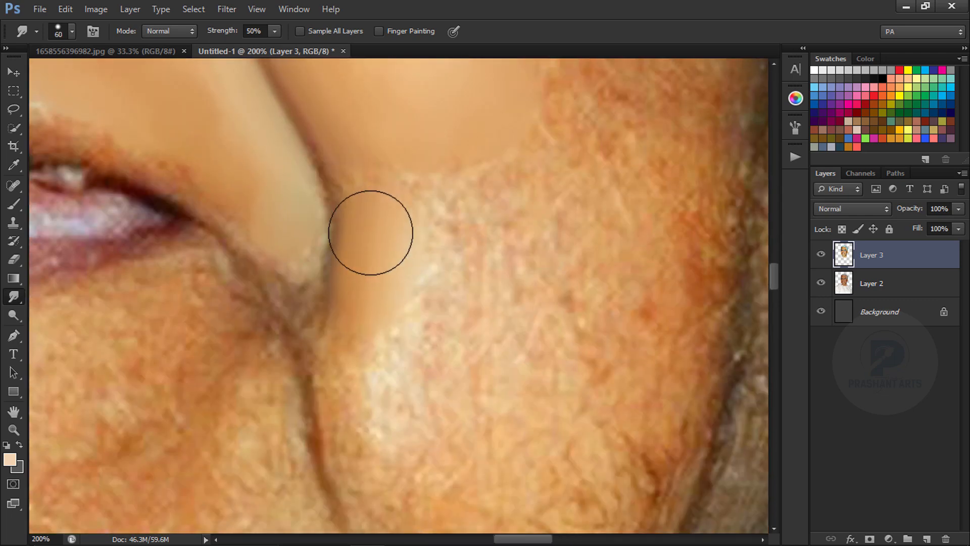
{"action": "mouse_move", "coordinate": [368, 232]}
{"action": "left_mouse_down"}
{"action": "mouse_move", "coordinate": [431, 223]}
{"action": "mouse_move", "coordinate": [535, 286]}
{"action": "mouse_move", "coordinate": [673, 337]}
{"action": "mouse_move", "coordinate": [373, 277]}
{"action": "left_mouse_up"}
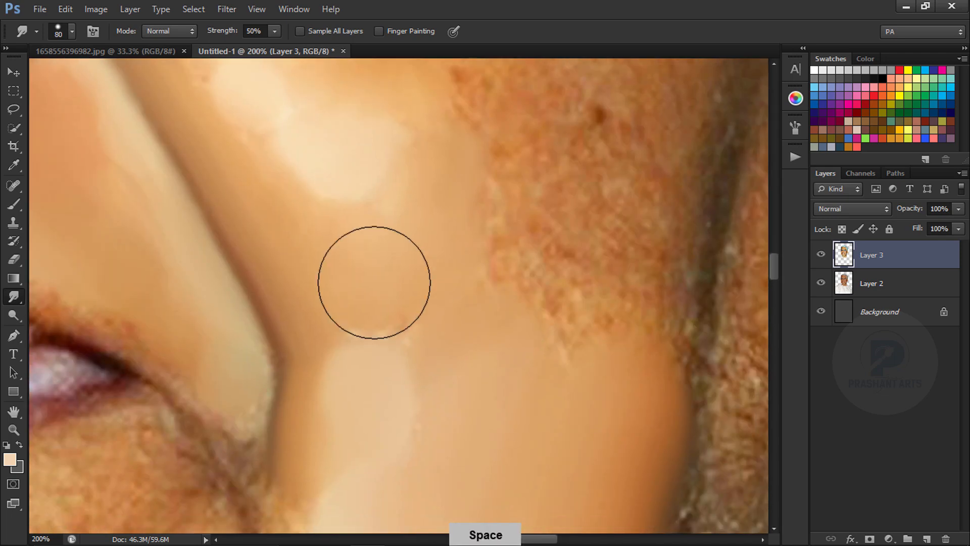
{"action": "scroll", "coordinate": [514, 247], "scroll_direction": "up", "scroll_amount": 3}
{"action": "key", "text": "ctrl+alt+z"}
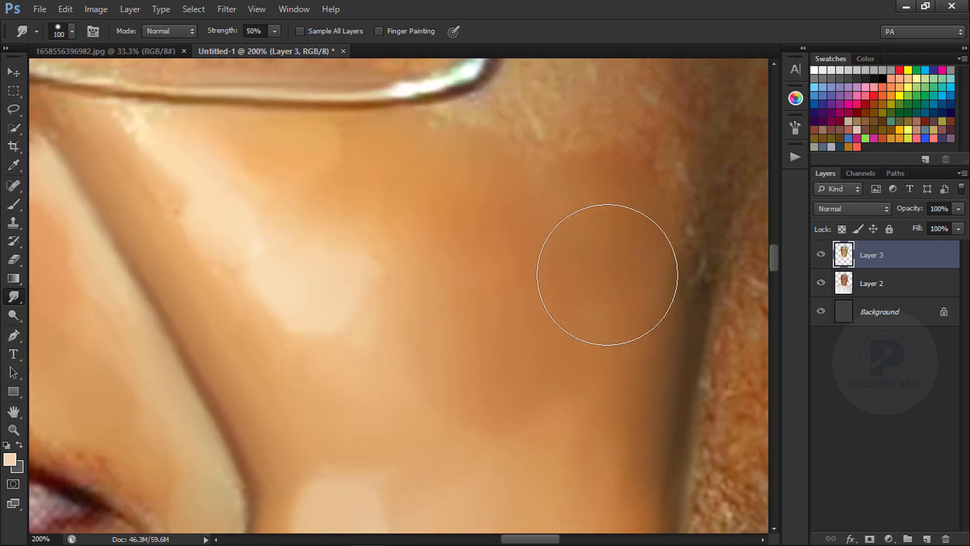
- Smudge the dark strip of skin between the right cheek and the ear with a 60 to 70 px brush
{"action": "key", "text": "ctrl+minus"}
{"action": "key", "text": "ctrl+minus"}
{"action": "key", "text": "ctrl+plus"}
{"action": "key", "text": "bracketleft"}
{"action": "key", "text": "bracketleft"}
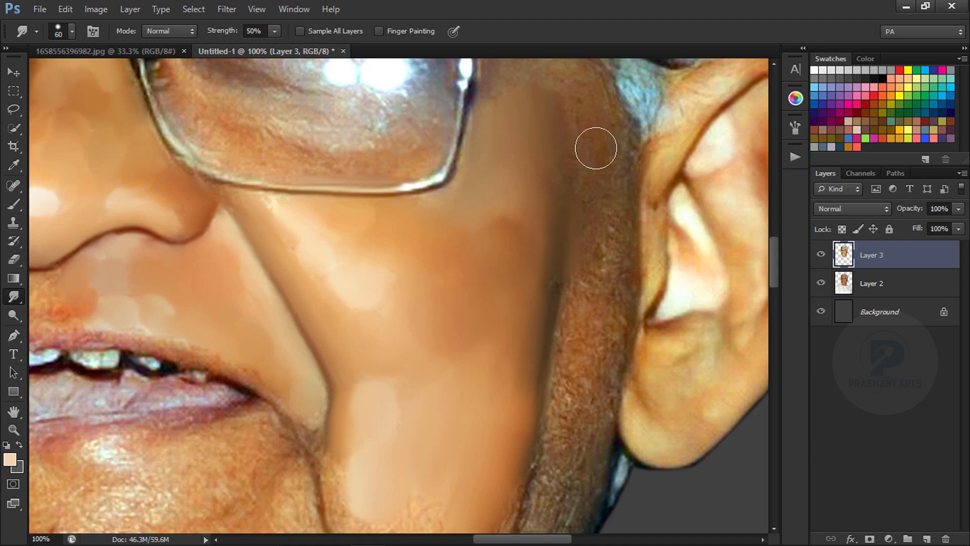
{"action": "left_click_drag", "start_coordinate": [584, 110], "coordinate": [520, 249]}
{"action": "scroll", "coordinate": [520, 249], "scroll_direction": "down", "scroll_amount": 3}
{"action": "key", "text": "bracketleft"}
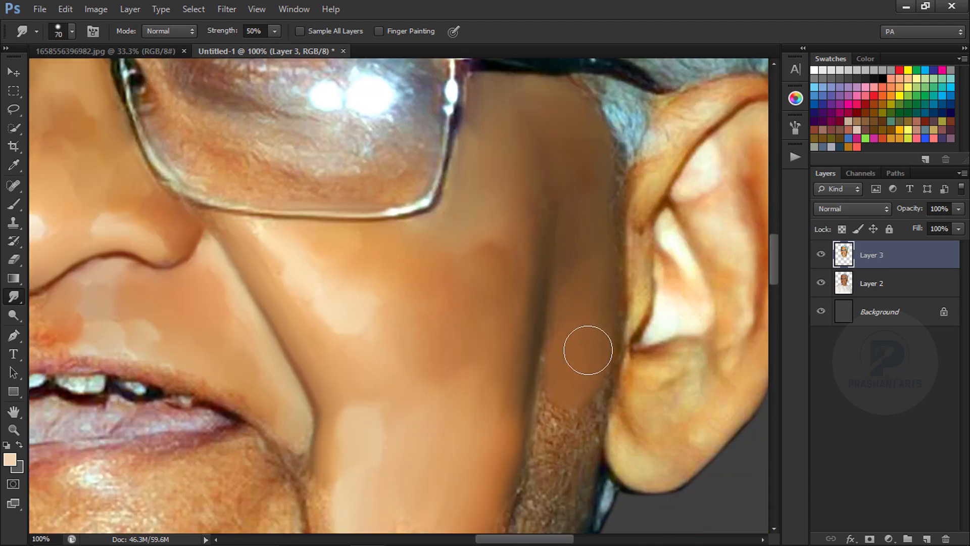
{"action": "left_click_drag", "start_coordinate": [588, 350], "coordinate": [596, 179]}
- Extend the smoothing down the lower right cheek and jaw shadow below the ear
{"action": "left_click_drag", "start_coordinate": [580, 363], "coordinate": [582, 237]}
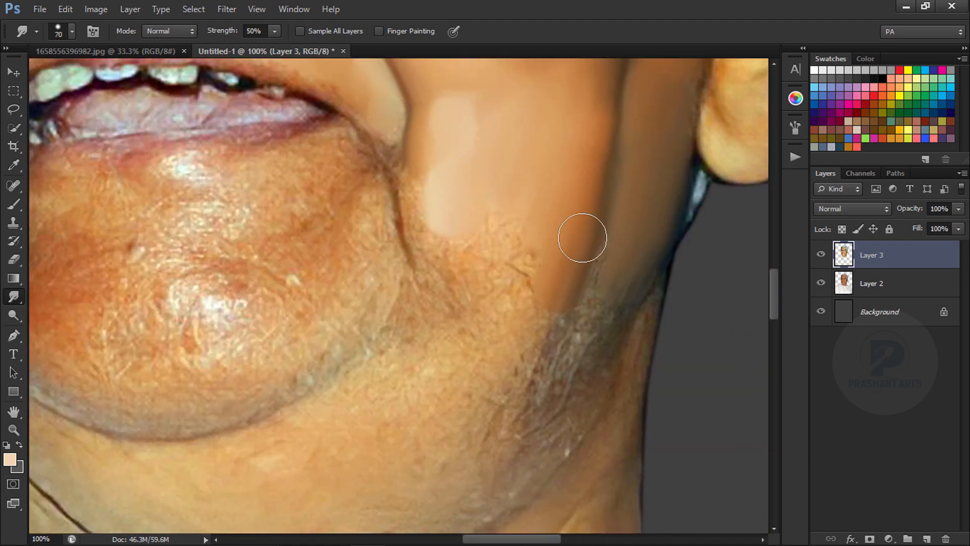
{"action": "mouse_move", "coordinate": [591, 310]}
{"action": "left_mouse_down"}
{"action": "mouse_move", "coordinate": [442, 260]}
{"action": "mouse_move", "coordinate": [416, 173]}
{"action": "left_mouse_up"}
{"action": "key", "text": "bracketleft"}
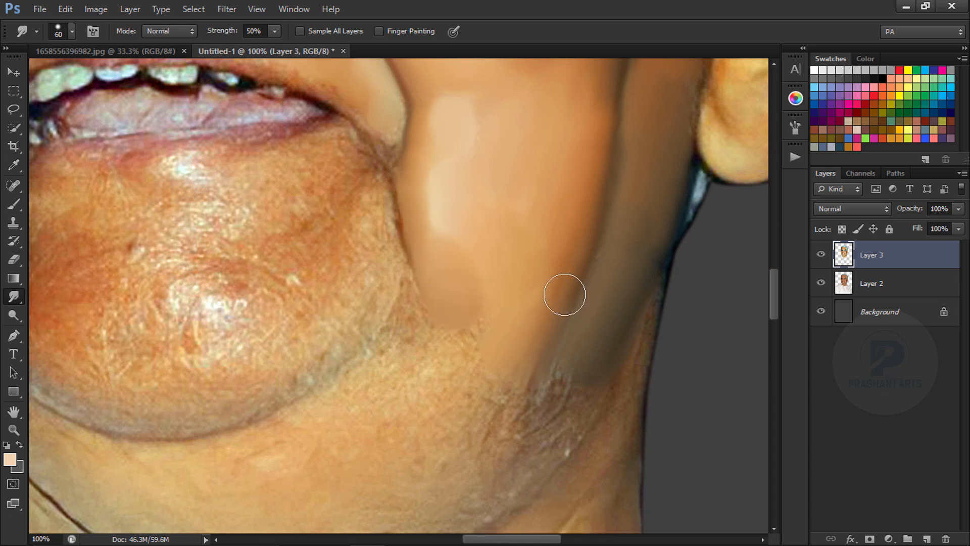
- Smooth the lower chin along its rounded edge and around the central highlight with a 60 px brush
{"action": "left_click_drag", "start_coordinate": [397, 296], "coordinate": [548, 276]}
{"action": "key", "text": "bracketright"}
{"action": "key", "text": "bracketright"}
{"action": "key", "text": "bracketright"}
{"action": "left_click_drag", "start_coordinate": [353, 280], "coordinate": [369, 278]}
{"action": "mouse_move", "coordinate": [141, 281]}
{"action": "left_mouse_down"}
{"action": "mouse_move", "coordinate": [277, 295]}
{"action": "mouse_move", "coordinate": [205, 345]}
{"action": "left_mouse_up"}
{"action": "left_click_drag", "start_coordinate": [361, 283], "coordinate": [369, 331]}
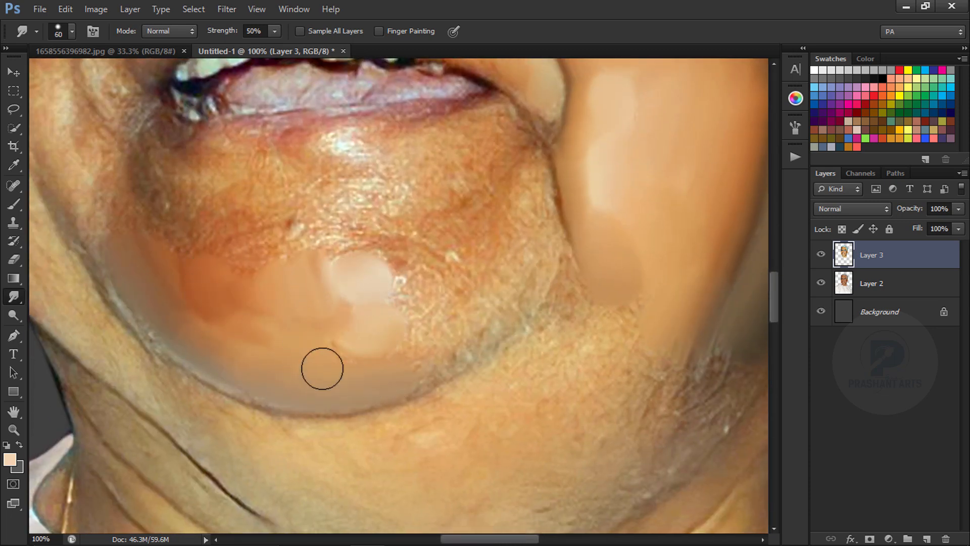
{"action": "left_click_drag", "start_coordinate": [322, 368], "coordinate": [421, 278]}
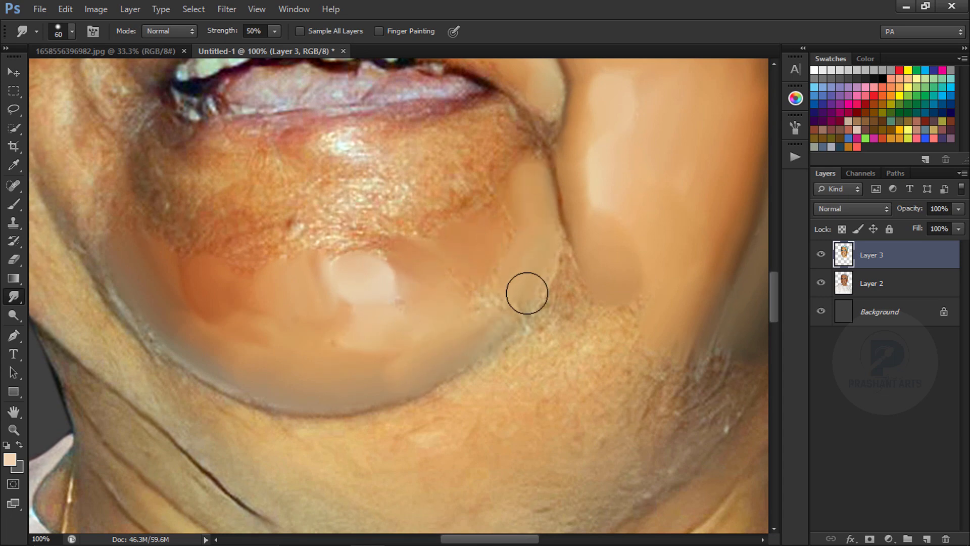
- Smudge the chin skin below the lower lip, from the right mouth corner toward the centre
{"action": "key", "text": "ctrl+minus"}
{"action": "key", "text": "ctrl+minus"}
{"action": "key", "text": "ctrl+equal"}
{"action": "key", "text": "ctrl+equal"}
{"action": "key", "text": "bracketleft"}
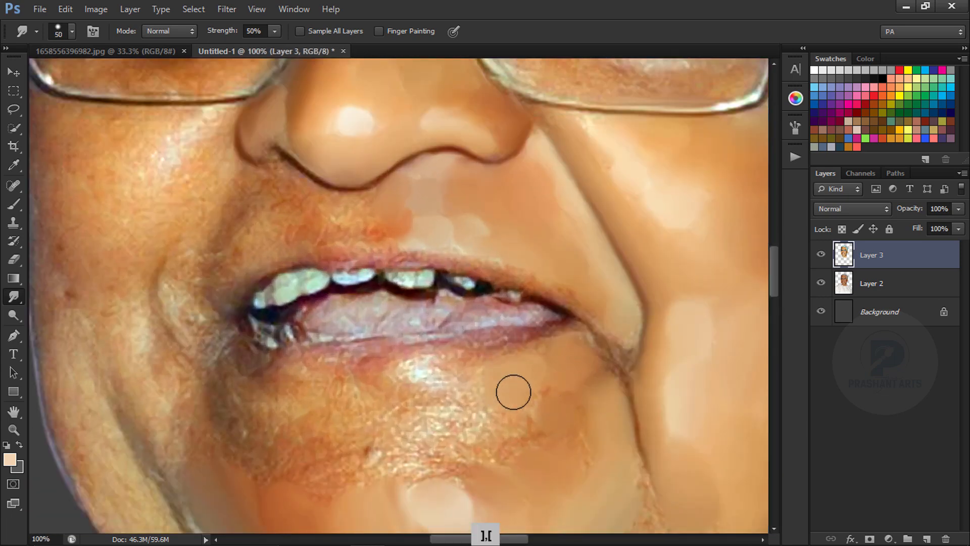
{"action": "mouse_move", "coordinate": [514, 392]}
{"action": "left_mouse_down"}
{"action": "mouse_move", "coordinate": [468, 392]}
{"action": "mouse_move", "coordinate": [410, 423]}
{"action": "mouse_move", "coordinate": [488, 363]}
{"action": "left_mouse_up"}
{"action": "key", "text": "bracketleft"}
{"action": "key", "text": "bracketleft"}
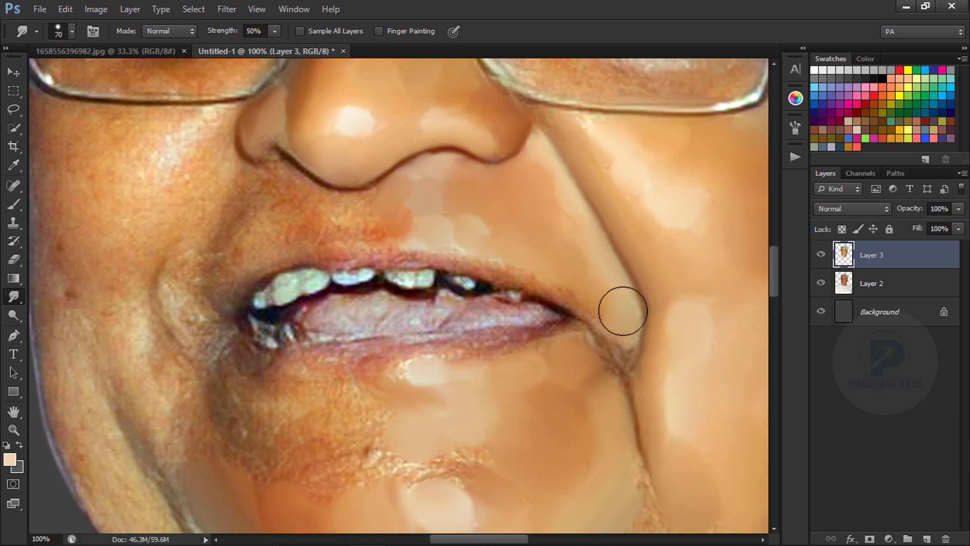
{"action": "left_click_drag", "start_coordinate": [480, 451], "coordinate": [480, 348]}
- Smooth the left side of the chin below the mouth corner and the left jaw edge with 40 to 60 px brushes
{"action": "mouse_move", "coordinate": [324, 432]}
{"action": "left_mouse_down"}
{"action": "mouse_move", "coordinate": [480, 337]}
{"action": "mouse_move", "coordinate": [513, 345]}
{"action": "left_mouse_up"}
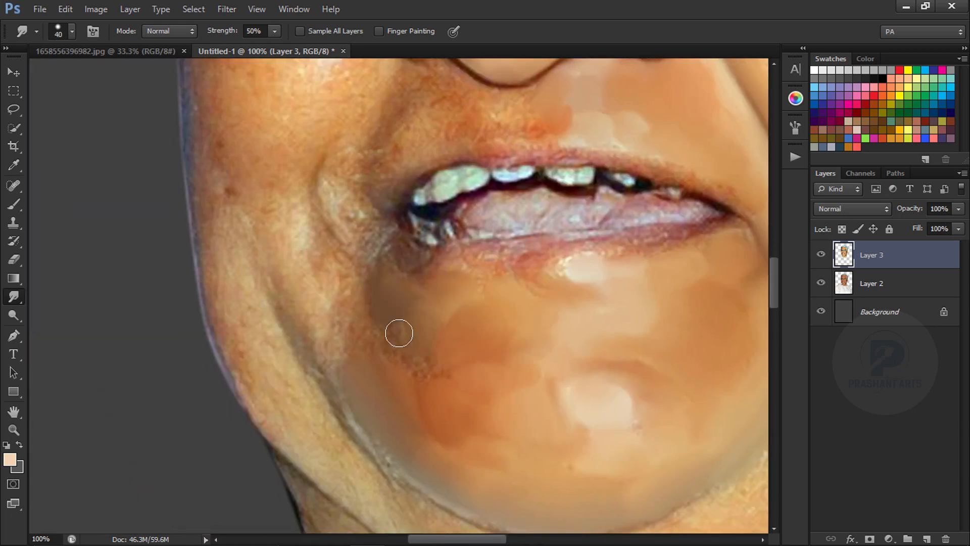
{"action": "left_click_drag", "start_coordinate": [268, 396], "coordinate": [339, 483]}
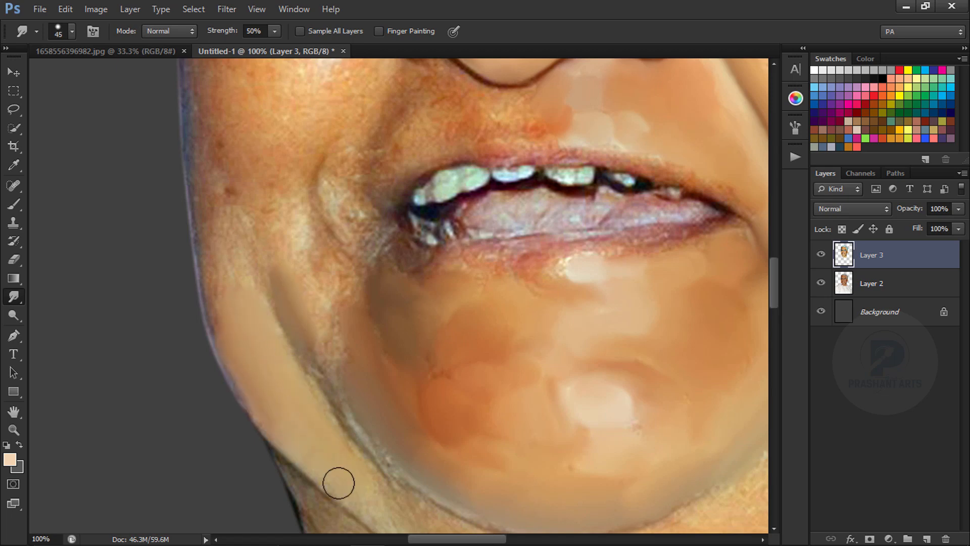
{"action": "mouse_move", "coordinate": [341, 361]}
{"action": "left_mouse_down"}
{"action": "mouse_move", "coordinate": [316, 316]}
{"action": "mouse_move", "coordinate": [231, 332]}
{"action": "left_mouse_up"}
{"action": "key", "text": "bracketright"}
{"action": "key", "text": "bracketright"}
{"action": "key", "text": "bracketright"}
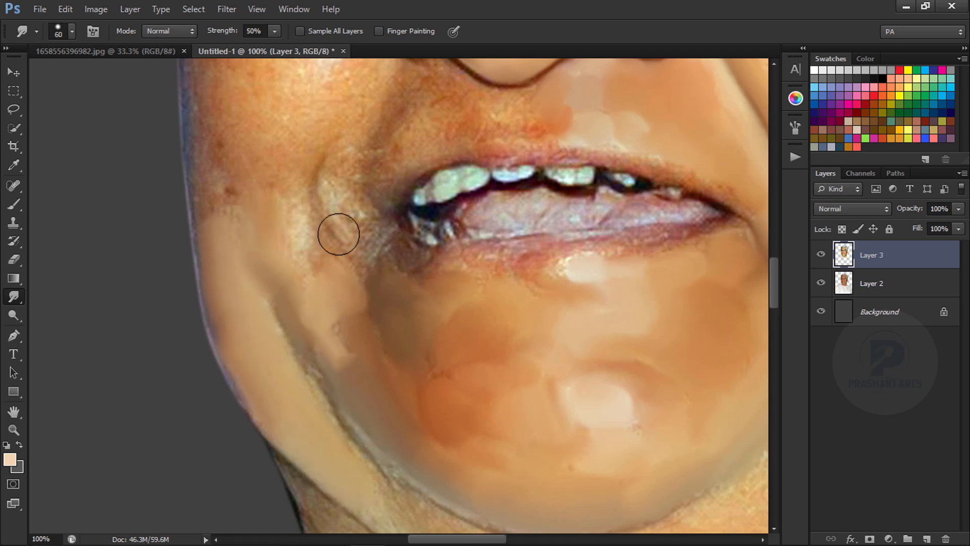
- Smooth the left cheek below the glasses frame and around its highlight with a 60 px Smudge brush
{"action": "scroll", "coordinate": [338, 234], "scroll_direction": "down", "scroll_amount": 1}
{"action": "scroll", "coordinate": [357, 368], "scroll_direction": "up", "scroll_amount": 5}
{"action": "scroll", "coordinate": [444, 288], "scroll_direction": "up", "scroll_amount": 2}
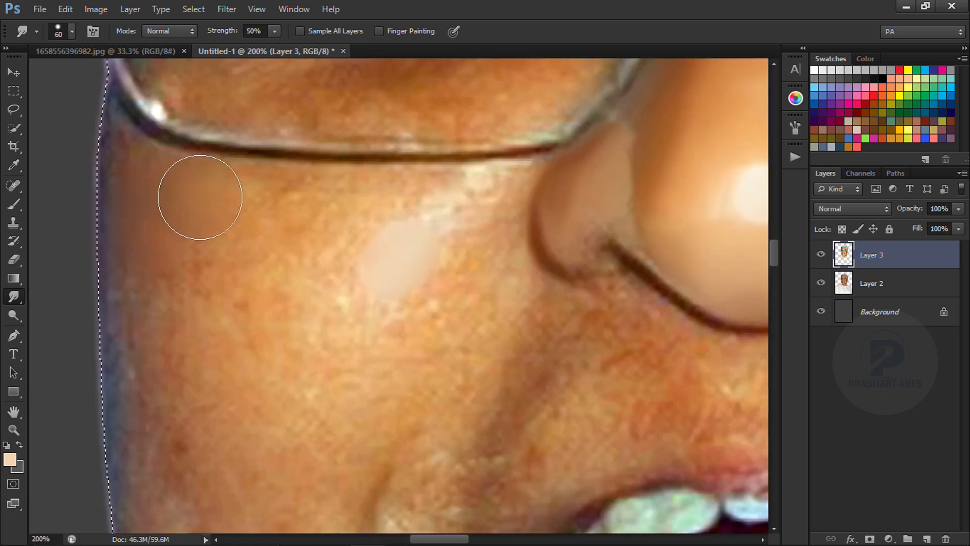
{"action": "mouse_move", "coordinate": [201, 197]}
{"action": "left_mouse_down"}
{"action": "mouse_move", "coordinate": [141, 260]}
{"action": "mouse_move", "coordinate": [297, 325]}
{"action": "mouse_move", "coordinate": [368, 372]}
{"action": "mouse_move", "coordinate": [318, 375]}
{"action": "left_mouse_up"}
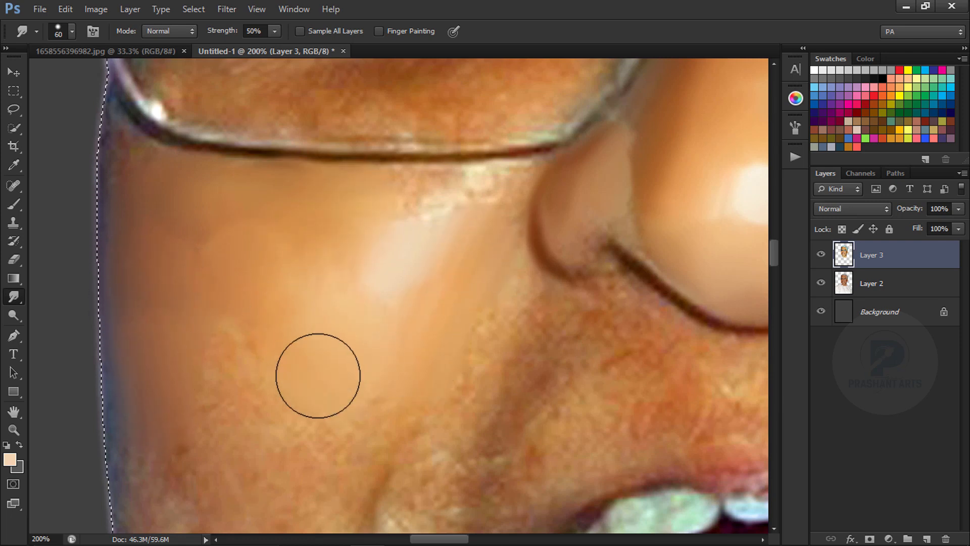
- Smooth the lower left cheek with a 70 px brush and refine the start of the smile fold with a 20 px brush
{"action": "scroll", "coordinate": [270, 427], "scroll_direction": "down", "scroll_amount": 3}
{"action": "key", "text": "bracketright"}
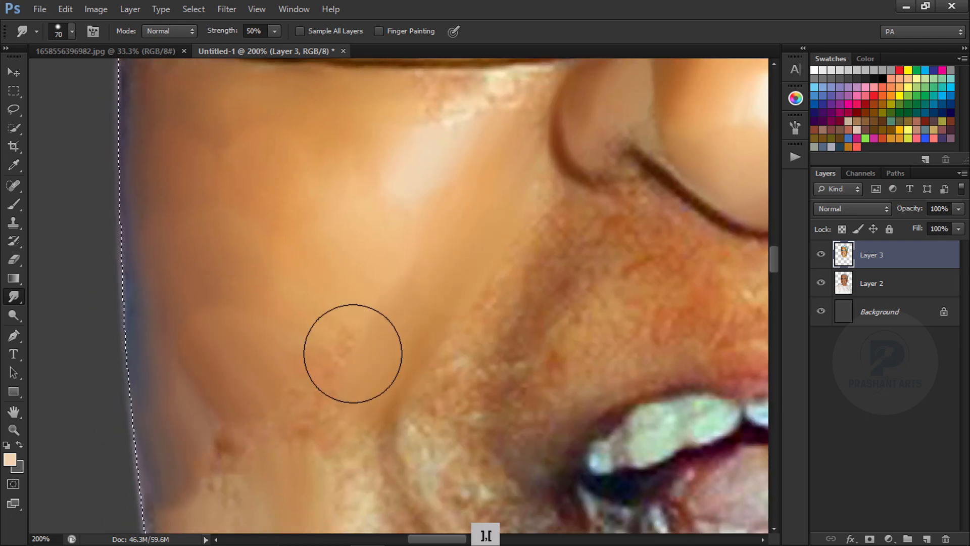
{"action": "scroll", "coordinate": [353, 354], "scroll_direction": "down", "scroll_amount": 4}
{"action": "key", "text": "bracketleft"}
{"action": "key", "text": "bracketleft"}
{"action": "key", "text": "bracketleft"}
{"action": "key", "text": "bracketleft"}
{"action": "key", "text": "bracketleft"}
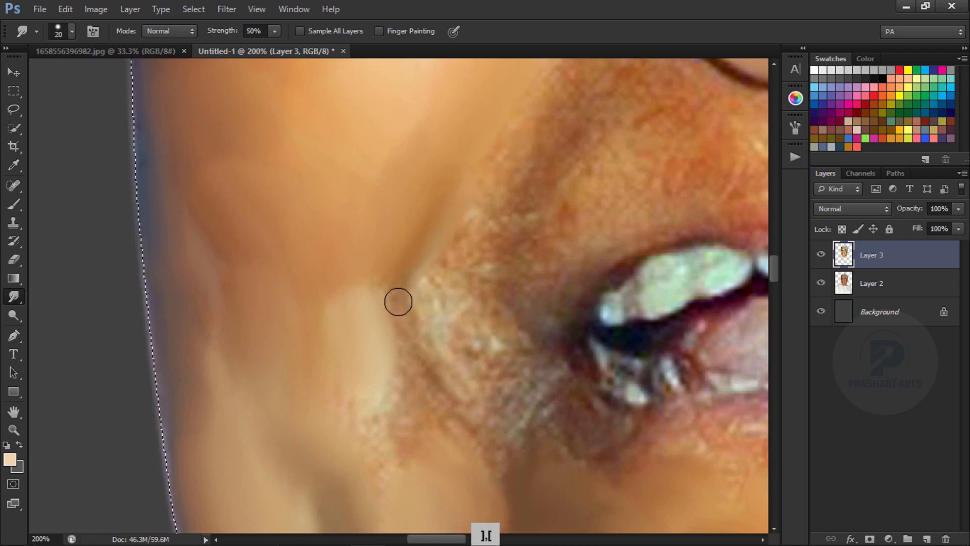
- Blend the left smile fold and the skin between nostril and upper lip with 30 to 35 px brushes
{"action": "key", "text": "ctrl+minus"}
{"action": "key", "text": "ctrl+minus"}
{"action": "key", "text": "ctrl+minus"}
{"action": "key", "text": "ctrl+minus"}
{"action": "key", "text": "ctrl+minus"}
{"action": "key", "text": "ctrl+equal"}
{"action": "key", "text": "ctrl+equal"}
{"action": "key", "text": "ctrl+equal"}
{"action": "key", "text": "ctrl+equal"}
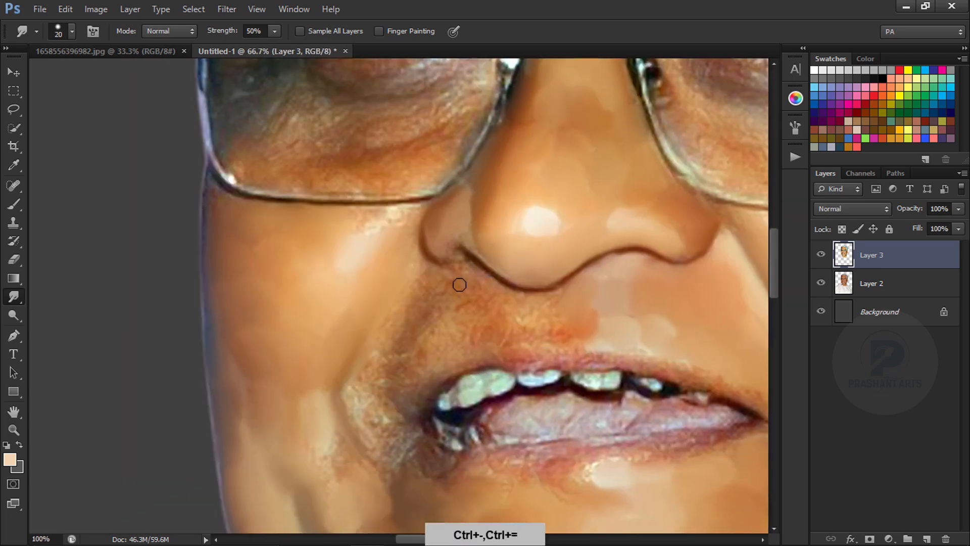
{"action": "key", "text": "ctrl+equal"}
{"action": "key", "text": "bracketright"}
{"action": "key", "text": "bracketright"}
{"action": "key", "text": "bracketright"}
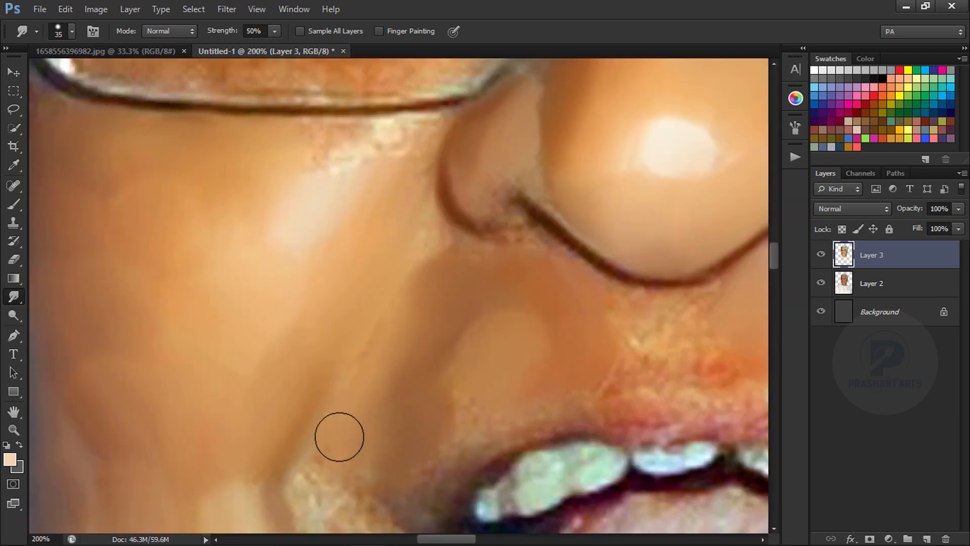
{"action": "scroll", "coordinate": [349, 409], "scroll_direction": "down", "scroll_amount": 5}
{"action": "scroll", "coordinate": [520, 233], "scroll_direction": "up", "scroll_amount": 5}
{"action": "key", "text": "bracketleft"}
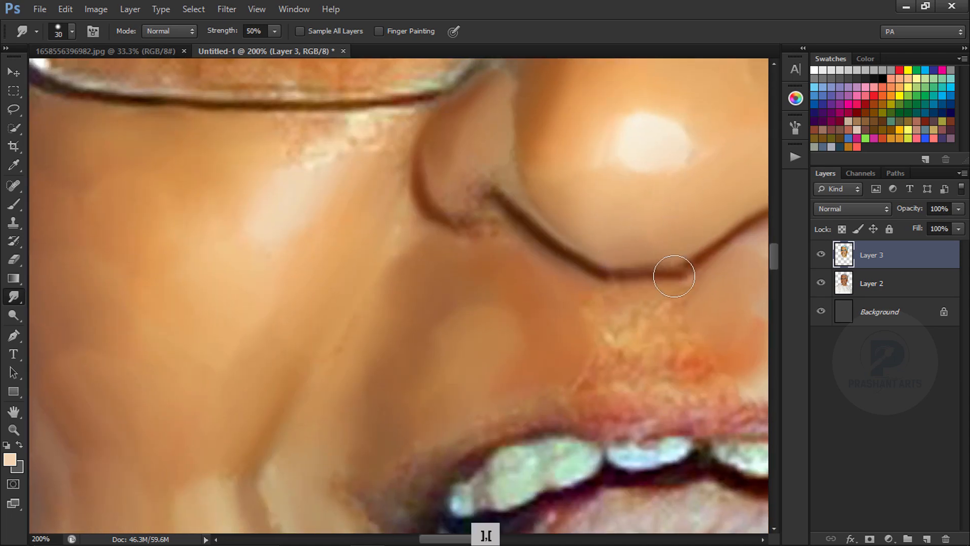
- Blend away the stubble texture under the right side of the chin and along the jaw with a brush of about 90 px
{"action": "key", "text": "ctrl+minus"}
{"action": "key", "text": "ctrl+minus"}
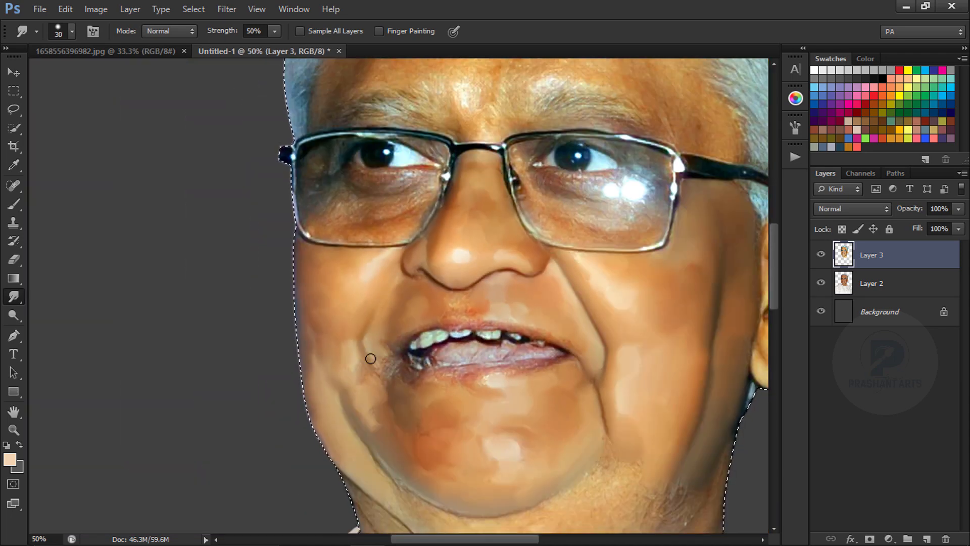
{"action": "key", "text": "ctrl+minus"}
{"action": "key", "text": "ctrl+equal"}
{"action": "scroll", "coordinate": [500, 353], "scroll_direction": "down", "scroll_amount": 4}
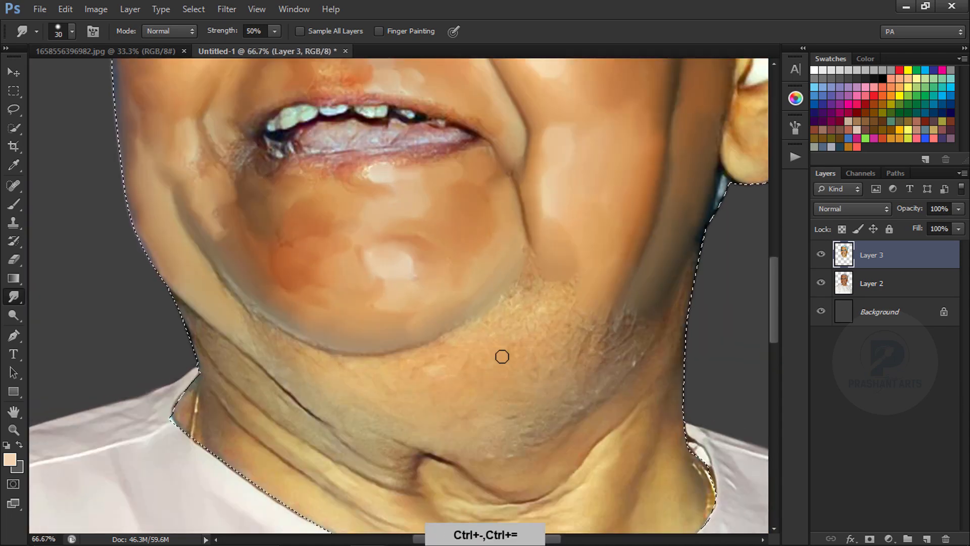
{"action": "key", "text": "bracketright"}
{"action": "key", "text": "bracketright"}
{"action": "key", "text": "bracketright"}
{"action": "key", "text": "bracketright"}
{"action": "key", "text": "bracketright"}
{"action": "key", "text": "bracketright"}
{"action": "key", "text": "bracketright"}
{"action": "key", "text": "bracketright"}
{"action": "key", "text": "bracketright"}
{"action": "key", "text": "bracketright"}
{"action": "mouse_move", "coordinate": [490, 352]}
{"action": "left_mouse_down"}
{"action": "mouse_move", "coordinate": [559, 375]}
{"action": "mouse_move", "coordinate": [609, 331]}
{"action": "left_mouse_up"}
{"action": "key", "text": "bracketleft"}
{"action": "key", "text": "bracketleft"}
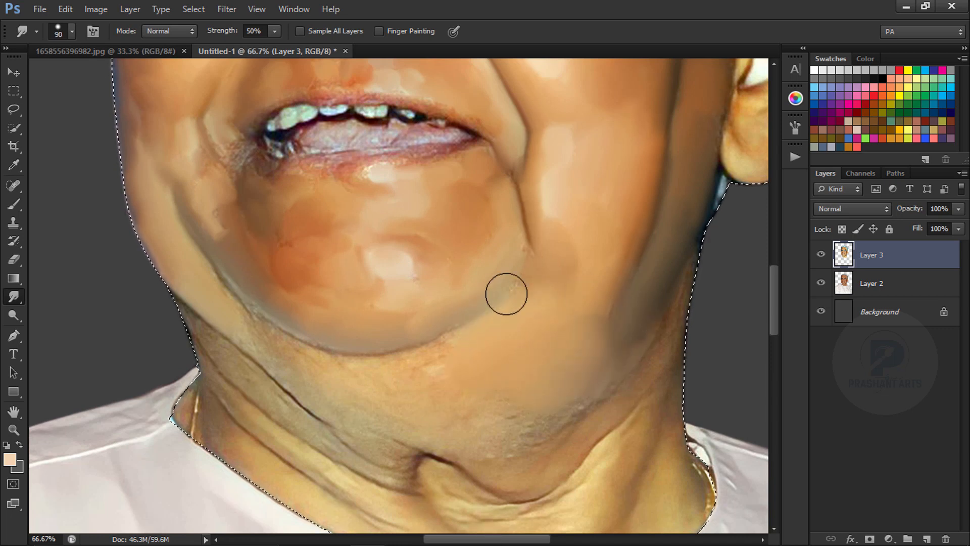
- Smooth the skin beneath the chin and along its lower left edge with 60 to 80 px brushes, undoing unwanted strokes
{"action": "mouse_move", "coordinate": [528, 384]}
{"action": "left_mouse_down"}
{"action": "mouse_move", "coordinate": [598, 372]}
{"action": "mouse_move", "coordinate": [436, 428]}
{"action": "left_mouse_up"}
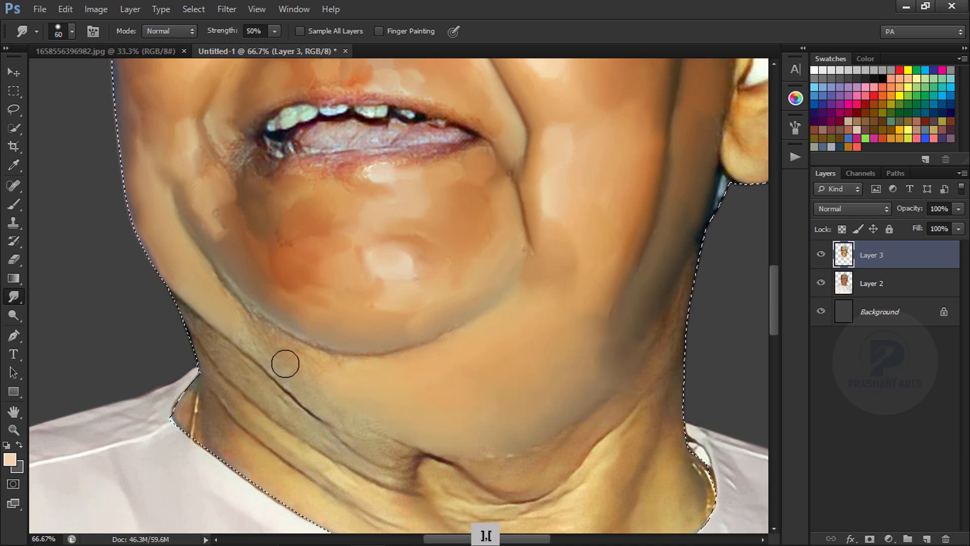
{"action": "key", "text": "ctrl+alt+z"}
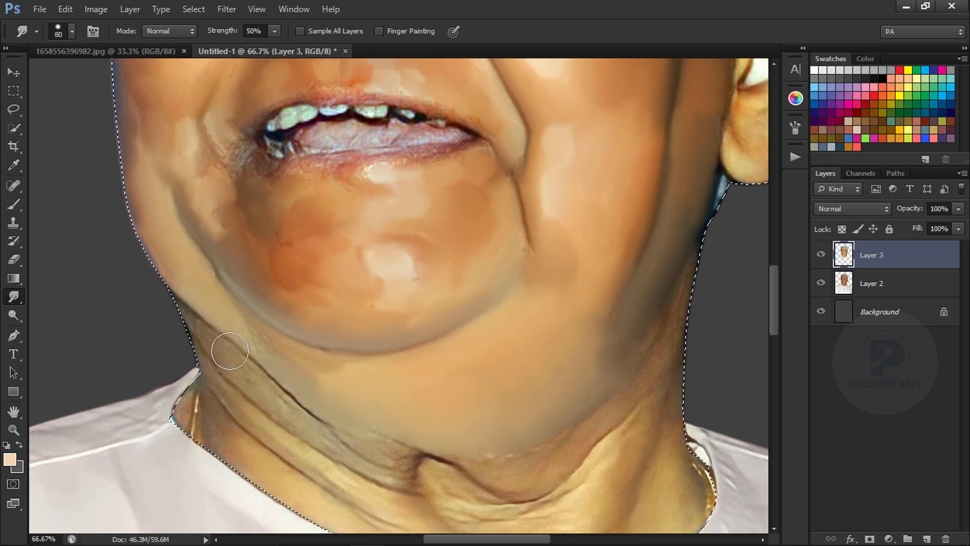
{"action": "key", "text": "bracketright"}
{"action": "key", "text": "ctrl+alt+z"}
- Smooth the creases on the left side of the neck with a 50 px brush
{"action": "key", "text": "bracketleft"}
{"action": "key", "text": "bracketleft"}
{"action": "key", "text": "bracketleft"}
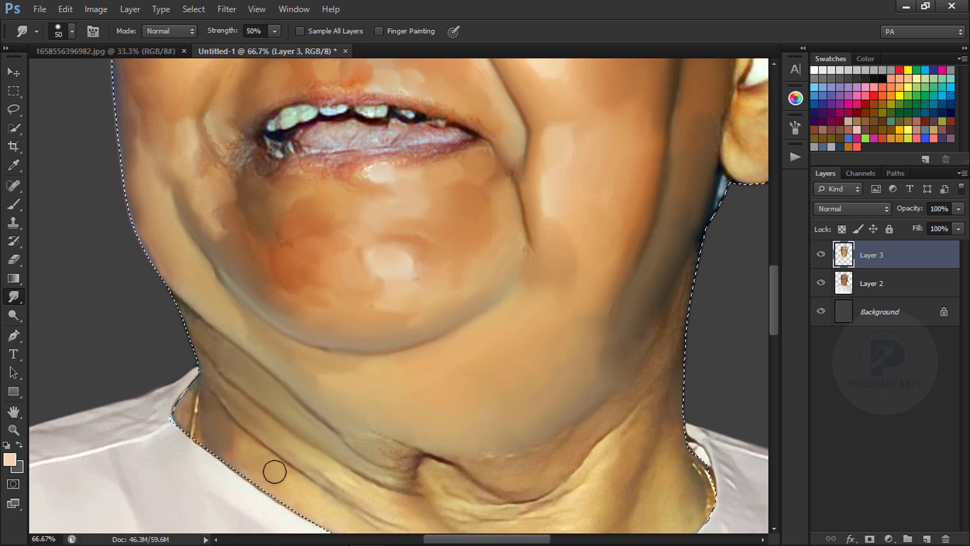
{"action": "scroll", "coordinate": [266, 446], "scroll_direction": "down", "scroll_amount": 4}
{"action": "key", "text": "bracketleft"}
{"action": "key", "text": "bracketleft"}
{"action": "key", "text": "bracketleft"}
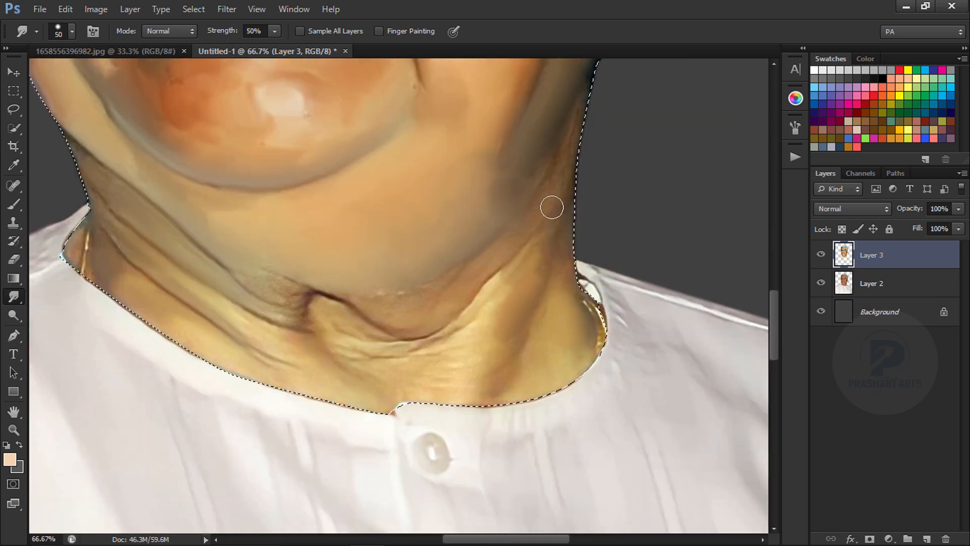
- Smooth the right side of the neck between the jaw shadow and the collar, reducing the brush to 25 px
{"action": "key", "text": "ctrl+plus"}
{"action": "key", "text": "bracketleft"}
{"action": "key", "text": "bracketleft"}
{"action": "key", "text": "bracketleft"}
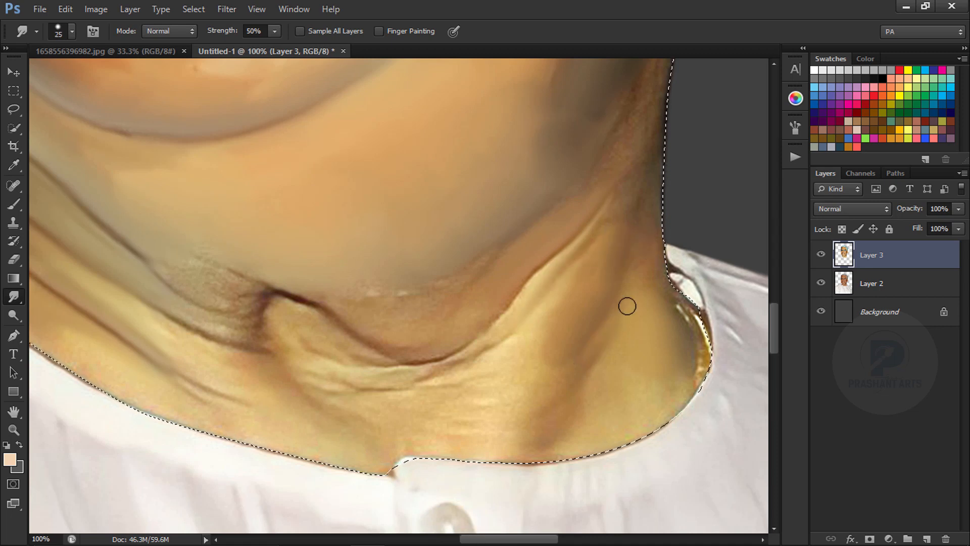
- Smudge the central neck creases and the skin above the collar with 30 to 45 px brushes
{"action": "scroll", "coordinate": [626, 305], "scroll_direction": "down", "scroll_amount": 3}
{"action": "key", "text": "bracketright"}
{"action": "key", "text": "bracketright"}
{"action": "key", "text": "bracketright"}
{"action": "key", "text": "bracketright"}
{"action": "key", "text": "bracketright"}
{"action": "key", "text": "bracketright"}
{"action": "key", "text": "bracketright"}
{"action": "key", "text": "bracketright"}
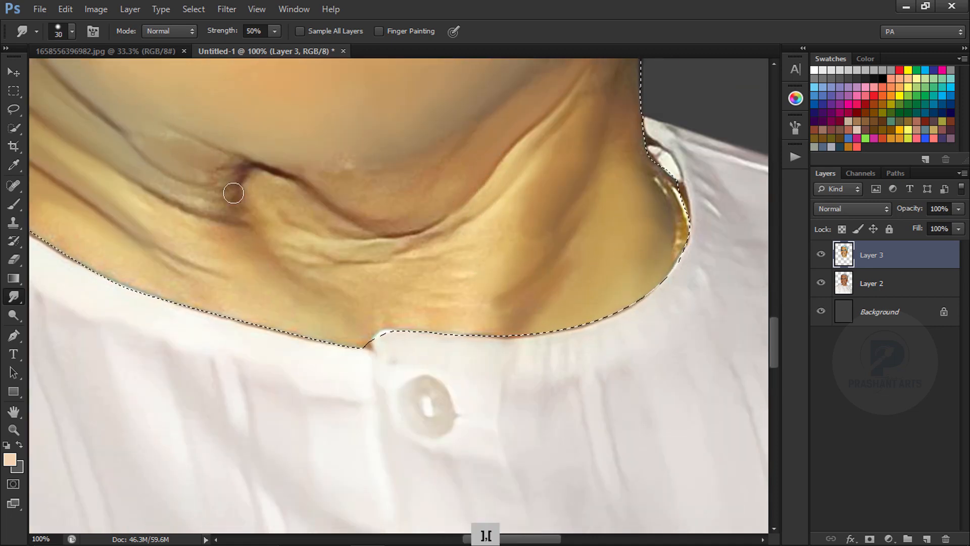
{"action": "key", "text": "bracketright"}
{"action": "key", "text": "bracketright"}
{"action": "key", "text": "bracketright"}
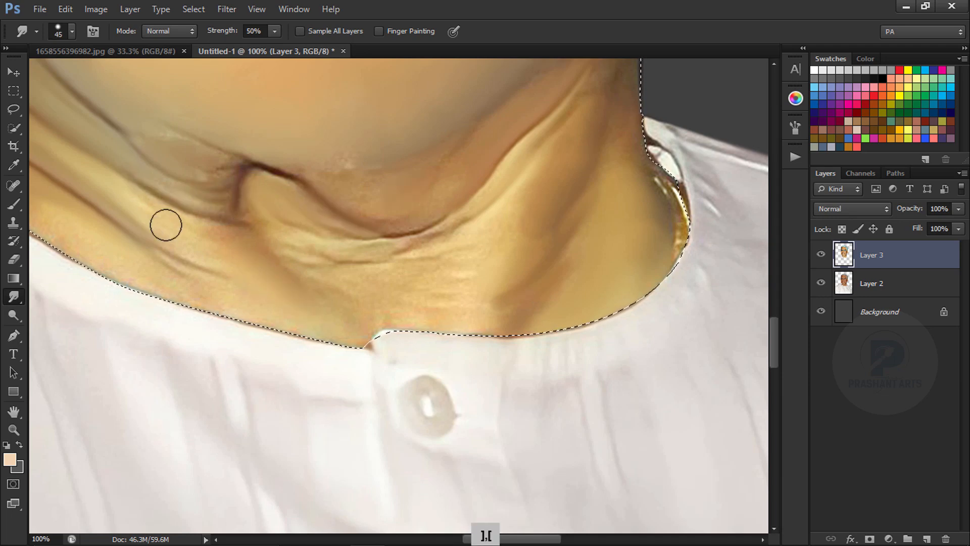
{"action": "key", "text": "bracketleft"}
{"action": "key", "text": "bracketleft"}
- Smooth the left side of the forehead above the eyebrow with an enlarged Smudge brush
{"action": "key", "text": "ctrl+minus"}
{"action": "key", "text": "ctrl+minus"}
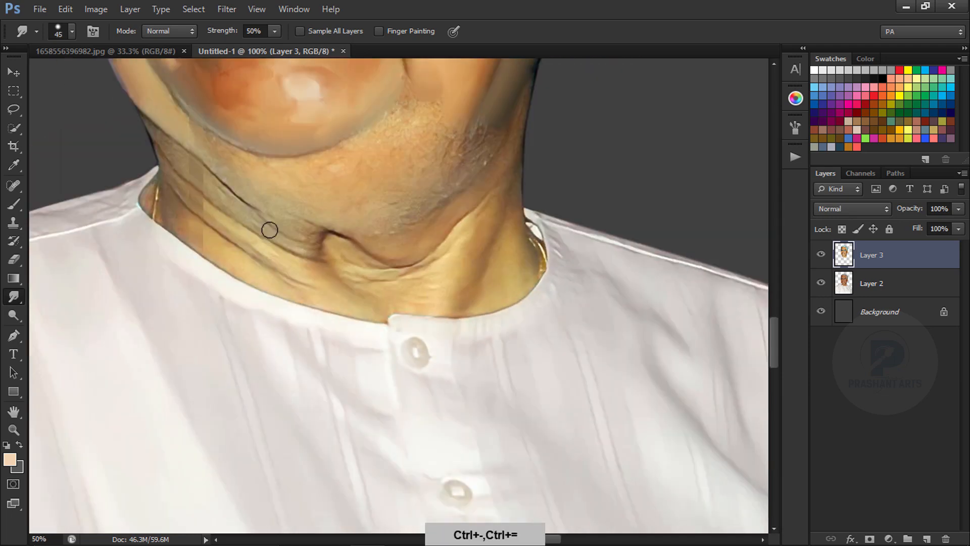
{"action": "key", "text": "ctrl+minus"}
{"action": "key", "text": "space"}
{"action": "left_click_drag", "start_coordinate": [385, 172], "coordinate": [413, 358]}
{"action": "key", "text": "ctrl+equal"}
{"action": "key", "text": "ctrl+equal"}
{"action": "key", "text": "ctrl+equal"}
{"action": "key", "text": "bracketleft"}
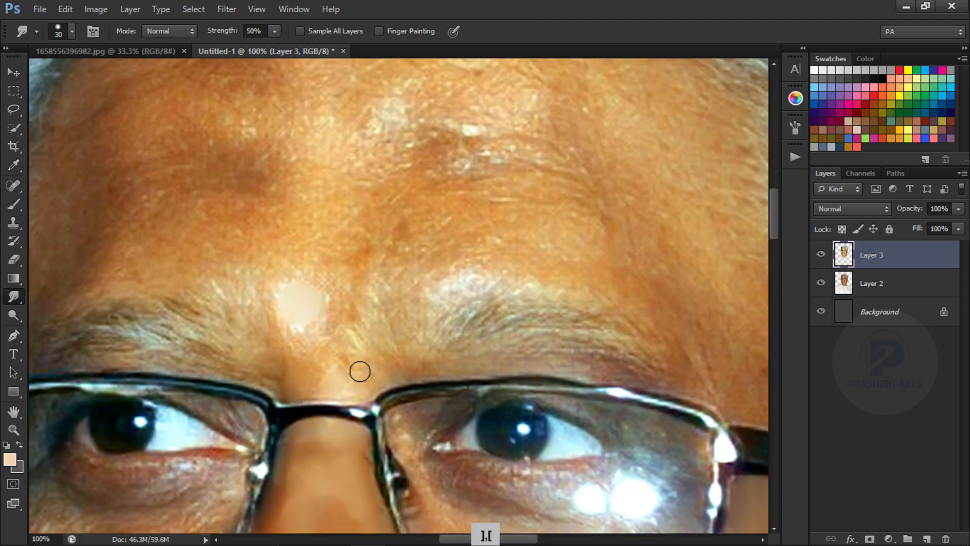
{"action": "key", "text": "bracketright"}
{"action": "key", "text": "bracketright"}
{"action": "key", "text": "bracketright"}
{"action": "key", "text": "bracketright"}
{"action": "key", "text": "bracketright"}
{"action": "key", "text": "space"}
{"action": "left_click_drag", "start_coordinate": [161, 160], "coordinate": [281, 258]}
{"action": "key", "text": "bracketright"}
{"action": "mouse_move", "coordinate": [359, 142]}
{"action": "left_mouse_down"}
{"action": "mouse_move", "coordinate": [355, 178]}
{"action": "mouse_move", "coordinate": [269, 171]}
{"action": "mouse_move", "coordinate": [365, 247]}
{"action": "mouse_move", "coordinate": [361, 263]}
{"action": "mouse_move", "coordinate": [226, 274]}
{"action": "mouse_move", "coordinate": [280, 304]}
{"action": "mouse_move", "coordinate": [259, 253]}
{"action": "mouse_move", "coordinate": [199, 238]}
{"action": "left_mouse_up"}
- Smudge the middle of the forehead down toward the eyebrows, adjusting the brush size between strokes
{"action": "key", "text": "bracketleft"}
{"action": "key", "text": "bracketright"}
{"action": "mouse_move", "coordinate": [453, 206]}
{"action": "left_mouse_down"}
{"action": "mouse_move", "coordinate": [419, 272]}
{"action": "mouse_move", "coordinate": [527, 171]}
{"action": "mouse_move", "coordinate": [611, 199]}
{"action": "mouse_move", "coordinate": [542, 259]}
{"action": "mouse_move", "coordinate": [599, 250]}
{"action": "mouse_move", "coordinate": [383, 263]}
{"action": "mouse_move", "coordinate": [445, 325]}
{"action": "mouse_move", "coordinate": [490, 309]}
{"action": "mouse_move", "coordinate": [579, 312]}
{"action": "mouse_move", "coordinate": [543, 384]}
{"action": "mouse_move", "coordinate": [610, 383]}
{"action": "mouse_move", "coordinate": [617, 351]}
{"action": "mouse_move", "coordinate": [525, 349]}
{"action": "mouse_move", "coordinate": [471, 368]}
{"action": "left_mouse_up"}
{"action": "key", "text": "bracketleft"}
{"action": "key", "text": "bracketleft"}
{"action": "key", "text": "bracketleft"}
{"action": "key", "text": "bracketright"}
{"action": "key", "text": "bracketright"}
{"action": "left_click_drag", "start_coordinate": [374, 331], "coordinate": [375, 363]}
- Smooth the upper forehead below the hairline and across to its right side with a brush of up to 90 px
{"action": "key", "text": "space"}
{"action": "mouse_move", "coordinate": [543, 209]}
{"action": "left_mouse_down"}
{"action": "mouse_move", "coordinate": [385, 351]}
{"action": "mouse_move", "coordinate": [401, 363]}
{"action": "left_mouse_up"}
{"action": "key", "text": "bracketright"}
{"action": "mouse_move", "coordinate": [303, 237]}
{"action": "left_mouse_down"}
{"action": "mouse_move", "coordinate": [308, 207]}
{"action": "mouse_move", "coordinate": [262, 261]}
{"action": "mouse_move", "coordinate": [426, 241]}
{"action": "left_mouse_up"}
{"action": "key", "text": "bracketright"}
{"action": "key", "text": "bracketright"}
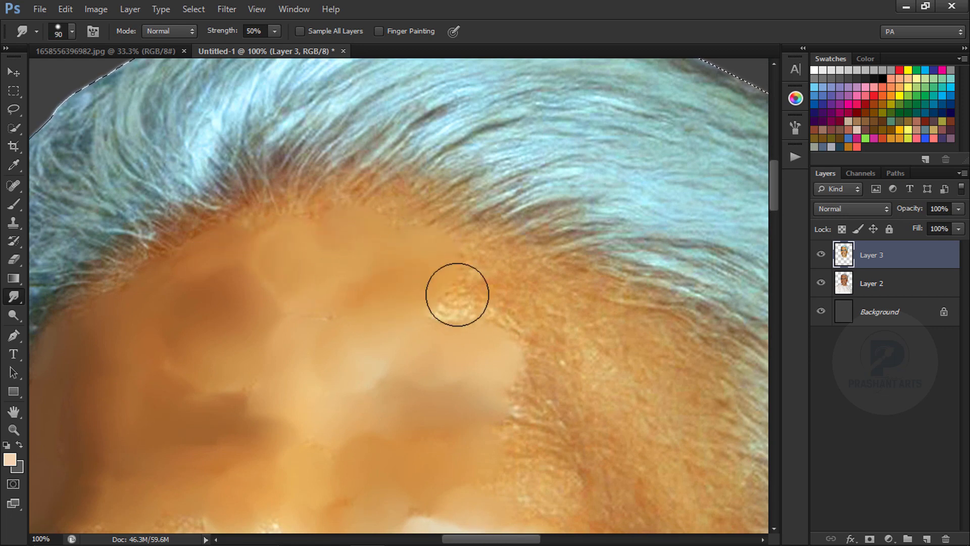
{"action": "mouse_move", "coordinate": [457, 295]}
{"action": "left_mouse_down"}
{"action": "mouse_move", "coordinate": [485, 279]}
{"action": "mouse_move", "coordinate": [538, 291]}
{"action": "mouse_move", "coordinate": [535, 273]}
{"action": "mouse_move", "coordinate": [502, 309]}
{"action": "mouse_move", "coordinate": [551, 488]}
{"action": "mouse_move", "coordinate": [612, 328]}
{"action": "mouse_move", "coordinate": [626, 382]}
{"action": "mouse_move", "coordinate": [580, 250]}
{"action": "left_mouse_up"}
- Smooth the right forehead and temple down to the glasses arm with a 70 px brush
{"action": "key", "text": "space"}
{"action": "key", "text": "bracketleft"}
{"action": "mouse_move", "coordinate": [584, 300]}
{"action": "left_mouse_down"}
{"action": "mouse_move", "coordinate": [552, 329]}
{"action": "mouse_move", "coordinate": [659, 401]}
{"action": "left_mouse_up"}
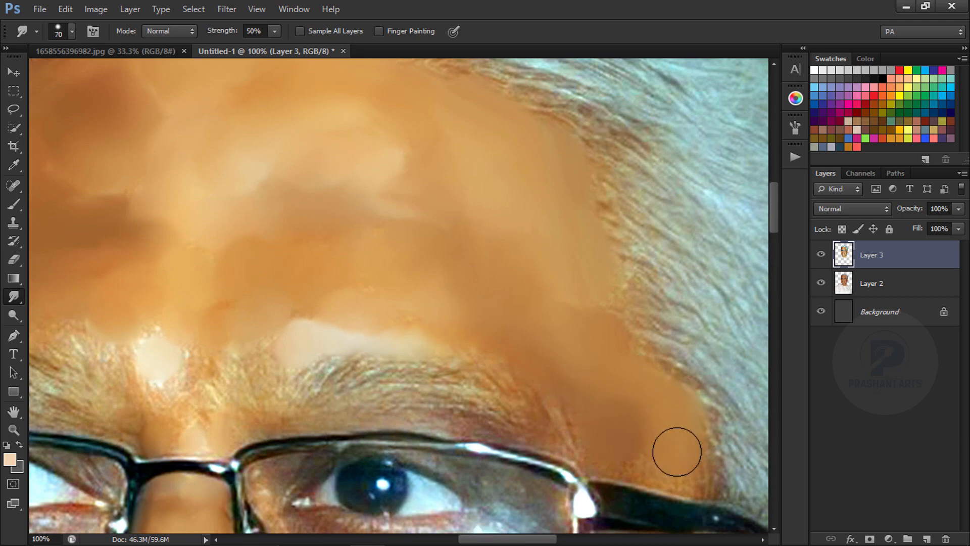
{"action": "key", "text": "bracketleft"}
{"action": "key", "text": "bracketleft"}
{"action": "key", "text": "bracketleft"}
- Smudge the skin just below the left eye's lower lid with a 10 px brush
{"action": "key", "text": "ctrl+minus"}
{"action": "key", "text": "ctrl+minus"}
{"action": "key", "text": "ctrl+minus"}
{"action": "key", "text": "ctrl+minus"}
{"action": "key", "text": "space"}
{"action": "left_click_drag", "start_coordinate": [418, 291], "coordinate": [437, 221]}
{"action": "key", "text": "ctrl+minus"}
{"action": "key", "text": "ctrl+equal"}
{"action": "key", "text": "ctrl+equal"}
{"action": "key", "text": "ctrl+equal"}
{"action": "key", "text": "ctrl+equal"}
{"action": "key", "text": "ctrl+equal"}
{"action": "key", "text": "ctrl+equal"}
{"action": "left_click_drag", "start_coordinate": [171, 290], "coordinate": [388, 375]}
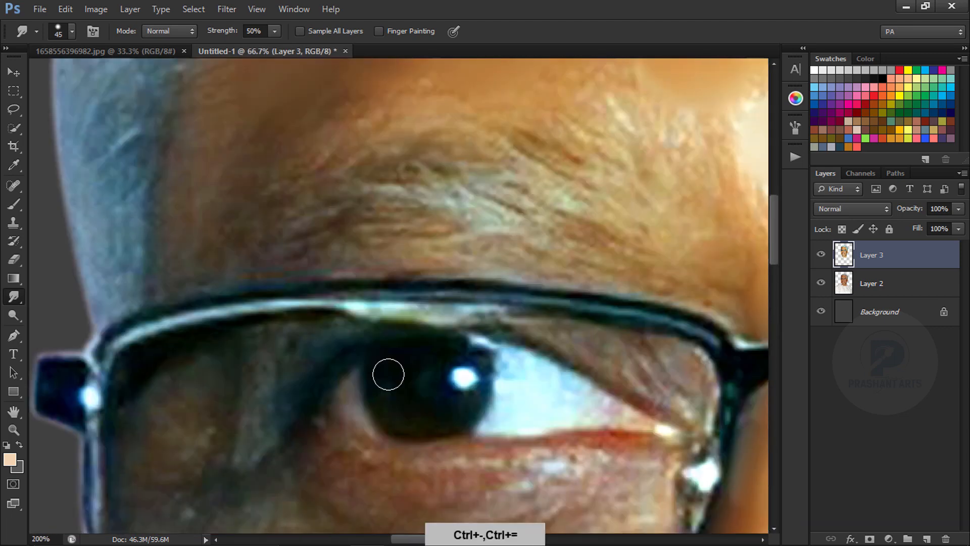
{"action": "key", "text": "ctrl+equal"}
{"action": "key", "text": "bracketleft"}
{"action": "key", "text": "bracketleft"}
{"action": "key", "text": "bracketleft"}
{"action": "key", "text": "bracketleft"}
{"action": "key", "text": "bracketleft"}
{"action": "key", "text": "bracketleft"}
{"action": "key", "text": "bracketleft"}
{"action": "key", "text": "space"}
{"action": "left_click_drag", "start_coordinate": [507, 473], "coordinate": [448, 284]}
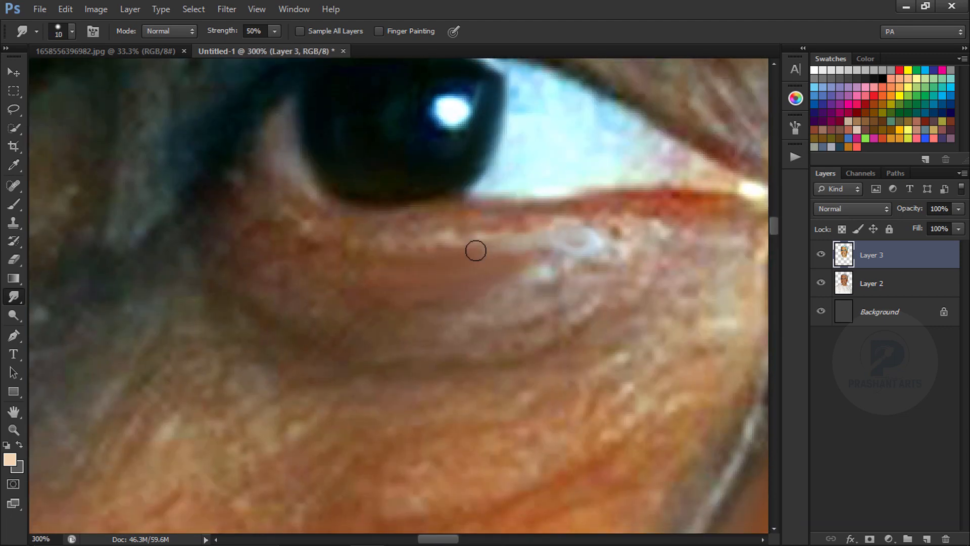
{"action": "mouse_move", "coordinate": [476, 251]}
{"action": "left_mouse_down"}
{"action": "mouse_move", "coordinate": [541, 238]}
{"action": "mouse_move", "coordinate": [521, 272]}
{"action": "left_mouse_up"}
- Blend the under-eye bag of the left eye with a 25 px brush and check the whole portrait
{"action": "key", "text": "bracketright"}
{"action": "key", "text": "bracketright"}
{"action": "key", "text": "bracketright"}
{"action": "key", "text": "bracketright"}
{"action": "key", "text": "bracketleft"}
{"action": "left_click_drag", "start_coordinate": [594, 284], "coordinate": [516, 312]}
{"action": "key", "text": "ctrl+minus"}
{"action": "key", "text": "ctrl+minus"}
{"action": "key", "text": "ctrl+minus"}
{"action": "key", "text": "ctrl+minus"}
{"action": "key", "text": "ctrl+minus"}
{"action": "key", "text": "ctrl+minus"}
{"action": "key", "text": "ctrl+minus"}
{"action": "key", "text": "ctrl+minus"}
{"action": "key", "text": "ctrl+equal"}
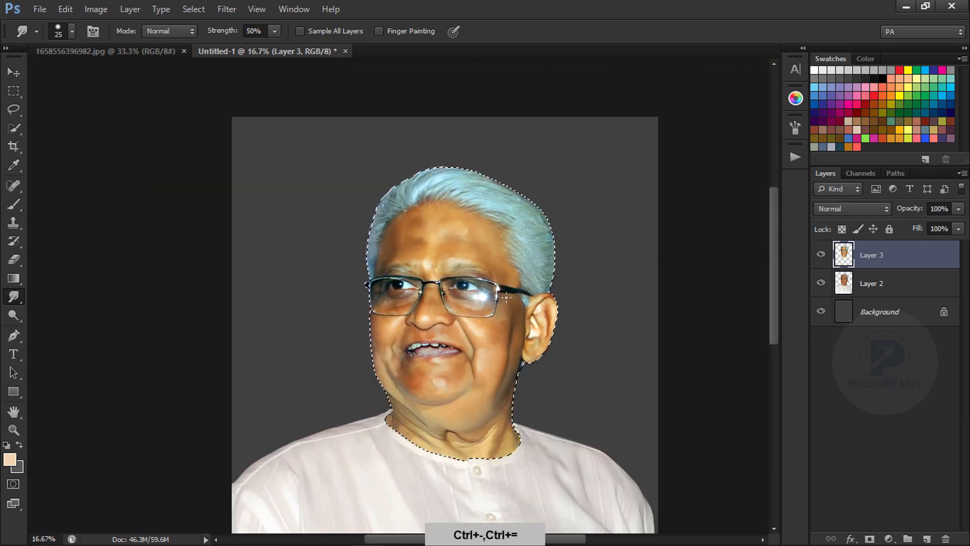
- Set the Smudge strength to 80% and blend the skin below the left eye with a 60 px brush
{"action": "key", "text": "ctrl+equal"}
{"action": "key", "text": "8"}
{"action": "key", "text": "bracketright"}
{"action": "key", "text": "bracketright"}
{"action": "key", "text": "bracketright"}
{"action": "key", "text": "bracketright"}
{"action": "key", "text": "bracketright"}
{"action": "key", "text": "bracketright"}
{"action": "left_click", "coordinate": [72, 32]}
{"action": "left_click", "coordinate": [246, 197]}
{"action": "key", "text": "ctrl+equal"}
{"action": "key", "text": "ctrl+equal"}
{"action": "key", "text": "ctrl+equal"}
{"action": "key", "text": "ctrl+equal"}
{"action": "key", "text": "ctrl+equal"}
{"action": "left_click_drag", "start_coordinate": [510, 217], "coordinate": [442, 257]}
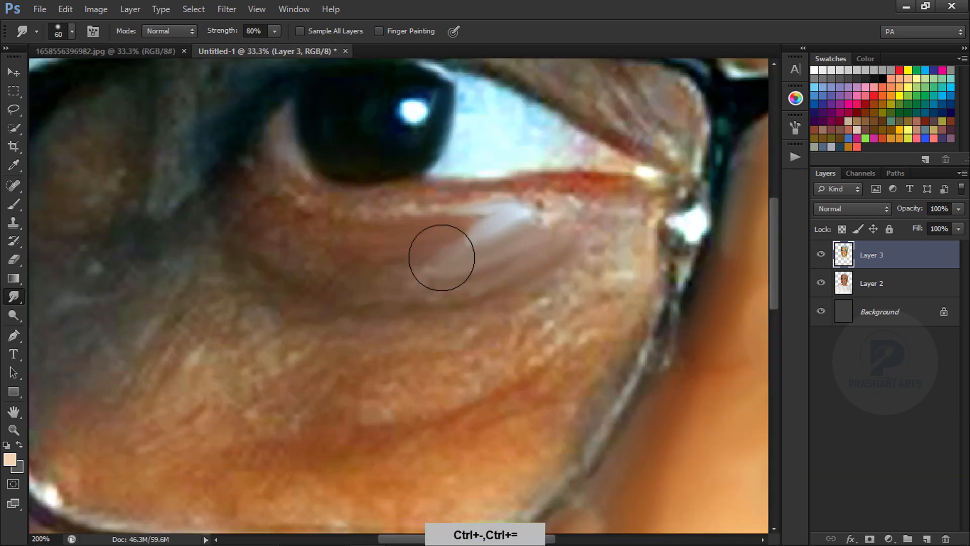
- Smooth the edges of the left eye's iris with a 20 px brush
{"action": "key", "text": "ctrl+equal"}
{"action": "key", "text": "space"}
{"action": "left_click_drag", "start_coordinate": [411, 115], "coordinate": [473, 327]}
{"action": "key", "text": "bracketleft"}
{"action": "key", "text": "bracketleft"}
{"action": "key", "text": "bracketleft"}
{"action": "key", "text": "bracketleft"}
{"action": "key", "text": "bracketleft"}
{"action": "key", "text": "bracketleft"}
{"action": "key", "text": "bracketleft"}
{"action": "left_click_drag", "start_coordinate": [355, 289], "coordinate": [429, 304]}
{"action": "mouse_move", "coordinate": [470, 177]}
{"action": "left_mouse_down"}
{"action": "mouse_move", "coordinate": [497, 181]}
{"action": "mouse_move", "coordinate": [527, 241]}
{"action": "left_mouse_up"}
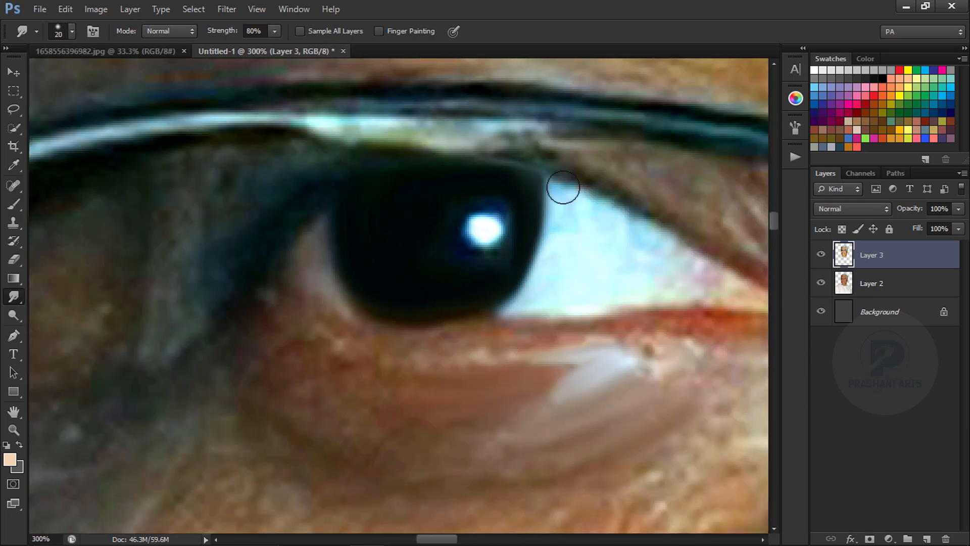
- Smudge the left eye's upper and lower lid lines and the inner eyelid skin into clean strokes with a smaller brush
{"action": "mouse_move", "coordinate": [563, 188]}
{"action": "left_mouse_down"}
{"action": "mouse_move", "coordinate": [607, 191]}
{"action": "mouse_move", "coordinate": [380, 278]}
{"action": "left_mouse_up"}
{"action": "key", "text": "space"}
{"action": "key", "text": "bracketleft"}
{"action": "mouse_move", "coordinate": [353, 222]}
{"action": "left_mouse_down"}
{"action": "mouse_move", "coordinate": [483, 284]}
{"action": "mouse_move", "coordinate": [452, 222]}
{"action": "left_mouse_up"}
{"action": "mouse_move", "coordinate": [606, 318]}
{"action": "left_mouse_down"}
{"action": "mouse_move", "coordinate": [592, 280]}
{"action": "mouse_move", "coordinate": [601, 376]}
{"action": "left_mouse_up"}
{"action": "key", "text": "bracketleft"}
{"action": "key", "text": "space"}
{"action": "left_click_drag", "start_coordinate": [323, 389], "coordinate": [385, 262]}
{"action": "left_click_drag", "start_coordinate": [110, 217], "coordinate": [172, 253]}
{"action": "key", "text": "ctrl+alt+z"}
{"action": "left_click_drag", "start_coordinate": [303, 254], "coordinate": [495, 248]}
- Smooth the white of the left eye with a 30 px brush
{"action": "key", "text": "bracketright"}
{"action": "key", "text": "bracketright"}
{"action": "key", "text": "bracketright"}
{"action": "key", "text": "bracketright"}
{"action": "key", "text": "bracketright"}
{"action": "key", "text": "bracketleft"}
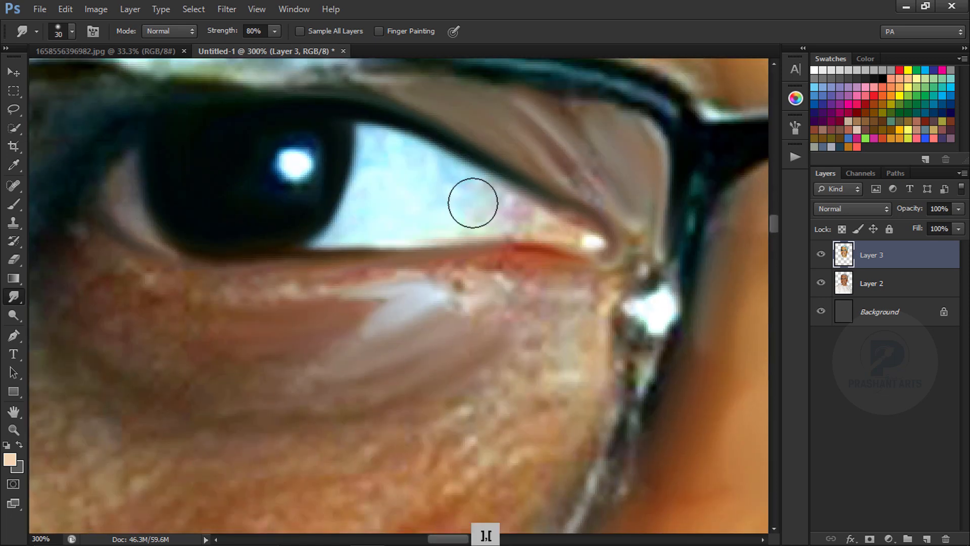
{"action": "left_click_drag", "start_coordinate": [473, 202], "coordinate": [430, 195]}
- Blend the skin directly under the left eye's lower lid with a smaller brush
{"action": "key", "text": "bracketleft"}
{"action": "key", "text": "bracketleft"}
{"action": "key", "text": "bracketleft"}
{"action": "left_click_drag", "start_coordinate": [106, 348], "coordinate": [283, 369]}
{"action": "key", "text": "bracketleft"}
- Set the brush hardness to 0% and smudge the skin from the left eye's lower lid towards the nose-side rim of the lens
{"action": "left_click", "coordinate": [795, 128]}
{"action": "left_click_drag", "start_coordinate": [670, 359], "coordinate": [626, 359]}
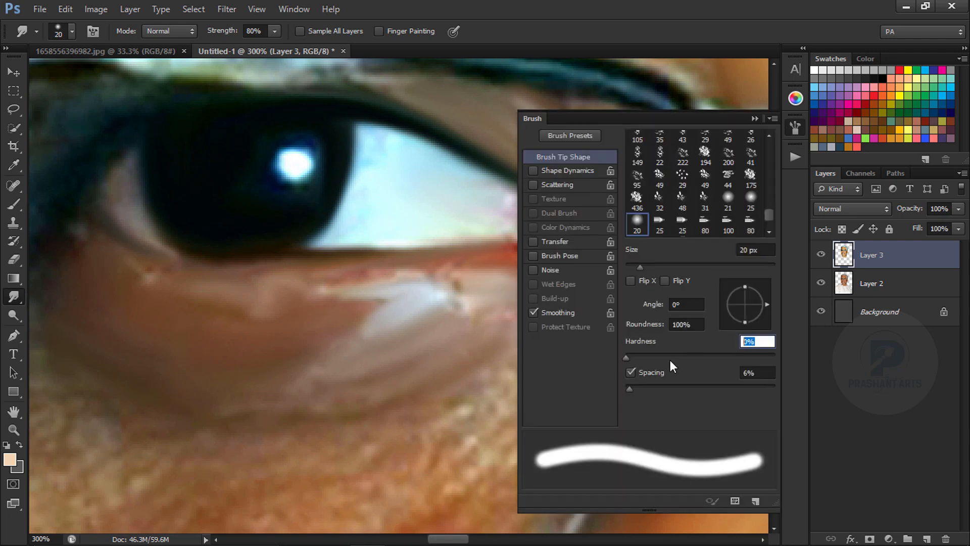
{"action": "left_click", "coordinate": [796, 127]}
{"action": "left_click_drag", "start_coordinate": [470, 291], "coordinate": [545, 283]}
{"action": "left_click_drag", "start_coordinate": [579, 291], "coordinate": [478, 379]}
{"action": "key", "text": "bracketright"}
{"action": "key", "text": "bracketleft"}
{"action": "left_click_drag", "start_coordinate": [491, 430], "coordinate": [561, 378]}
{"action": "key", "text": "bracketleft"}
{"action": "mouse_move", "coordinate": [350, 275]}
{"action": "left_mouse_down"}
{"action": "mouse_move", "coordinate": [440, 274]}
{"action": "mouse_move", "coordinate": [299, 299]}
{"action": "left_mouse_up"}
- Smooth the cheek skin along the left lens's nose-side rim with a 25 px brush
{"action": "key", "text": "bracketright"}
{"action": "key", "text": "bracketright"}
{"action": "mouse_move", "coordinate": [416, 437]}
{"action": "left_mouse_down"}
{"action": "mouse_move", "coordinate": [465, 234]}
{"action": "mouse_move", "coordinate": [394, 300]}
{"action": "left_mouse_up"}
{"action": "key", "text": "bracketleft"}
{"action": "left_click_drag", "start_coordinate": [579, 243], "coordinate": [483, 344]}
{"action": "key", "text": "bracketright"}
{"action": "key", "text": "bracketright"}
{"action": "left_click_drag", "start_coordinate": [377, 276], "coordinate": [303, 272]}
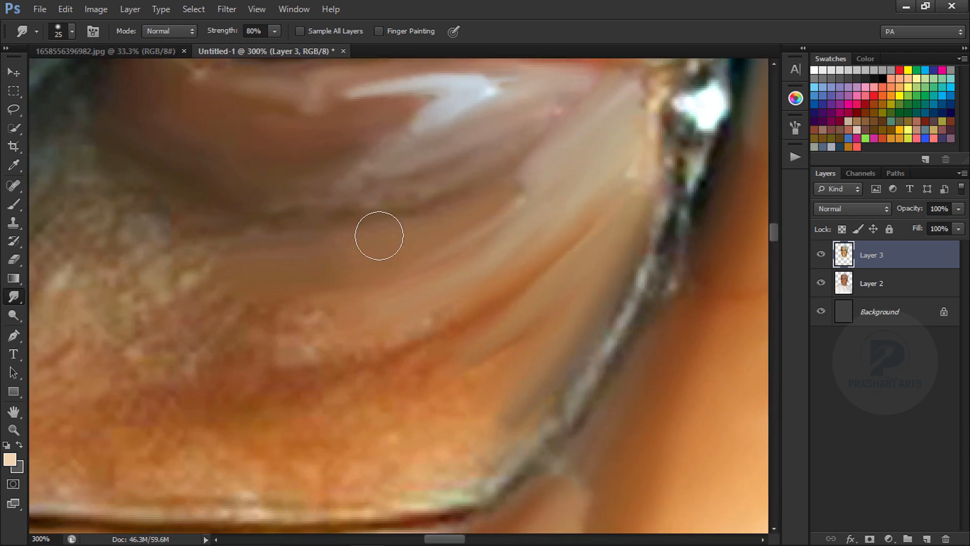
- Undo the last smudge strokes and blend the cheek skin in the middle of the left lens with a brush of about 30 px
{"action": "key", "text": "bracketleft"}
{"action": "key", "text": "bracketleft"}
{"action": "key", "text": "ctrl+alt+z"}
{"action": "mouse_move", "coordinate": [167, 228]}
{"action": "left_mouse_down"}
{"action": "mouse_move", "coordinate": [388, 269]}
{"action": "mouse_move", "coordinate": [313, 321]}
{"action": "left_mouse_up"}
{"action": "key", "text": "bracketright"}
{"action": "key", "text": "bracketright"}
{"action": "key", "text": "bracketright"}
{"action": "key", "text": "bracketright"}
{"action": "key", "text": "bracketright"}
{"action": "key", "text": "bracketleft"}
{"action": "left_click_drag", "start_coordinate": [399, 342], "coordinate": [450, 232]}
{"action": "key", "text": "bracketleft"}
{"action": "key", "text": "bracketleft"}
{"action": "key", "text": "bracketleft"}
{"action": "key", "text": "bracketleft"}
{"action": "key", "text": "bracketleft"}
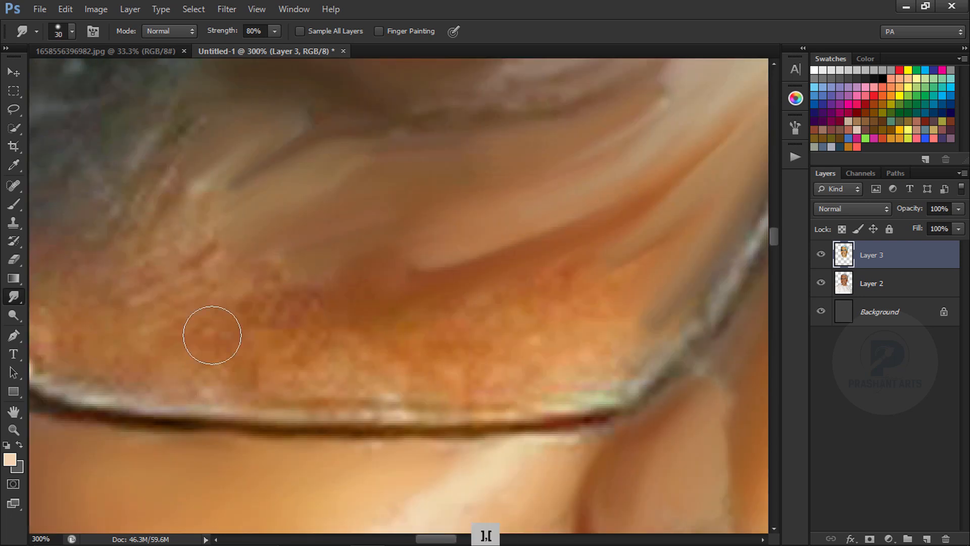
- Smooth the orange skin along the lower rim of the left lens up to its outer corner with a 25 px brush
{"action": "left_click_drag", "start_coordinate": [313, 354], "coordinate": [629, 380]}
{"action": "key", "text": "bracketright"}
{"action": "key", "text": "bracketright"}
{"action": "key", "text": "bracketright"}
{"action": "key", "text": "bracketright"}
{"action": "left_click_drag", "start_coordinate": [474, 264], "coordinate": [533, 193]}
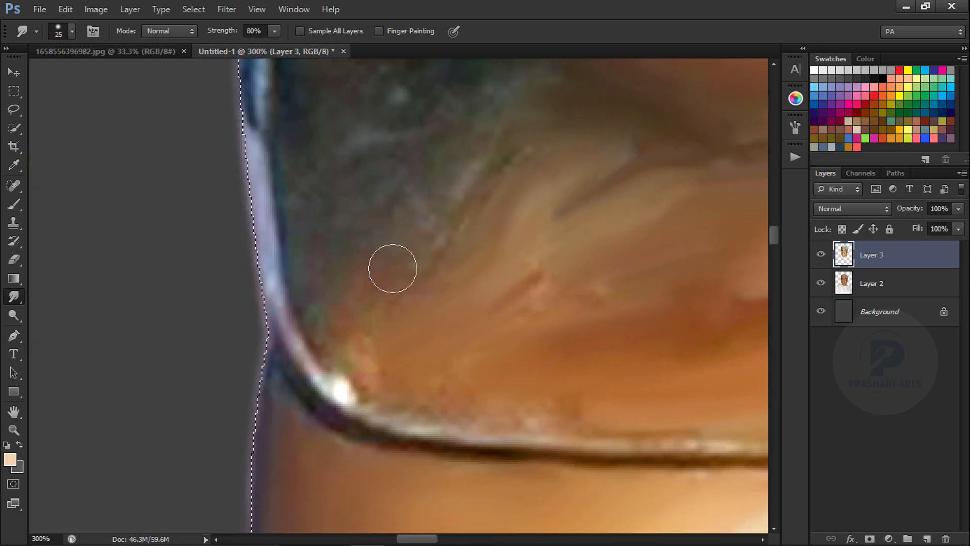
{"action": "left_click_drag", "start_coordinate": [417, 207], "coordinate": [357, 331]}
{"action": "left_click_drag", "start_coordinate": [338, 318], "coordinate": [371, 389]}
{"action": "left_click_drag", "start_coordinate": [475, 412], "coordinate": [533, 417]}
- Blend the dark shaded skin beside the left lens's outer rim with a brush of down to 20 px
{"action": "left_click_drag", "start_coordinate": [393, 125], "coordinate": [402, 364]}
{"action": "left_click_drag", "start_coordinate": [431, 222], "coordinate": [431, 232]}
{"action": "left_click_drag", "start_coordinate": [364, 202], "coordinate": [407, 290]}
{"action": "key", "text": "ctrl+alt+z"}
{"action": "key", "text": "bracketleft"}
{"action": "key", "text": "bracketleft"}
{"action": "left_click_drag", "start_coordinate": [394, 242], "coordinate": [323, 272]}
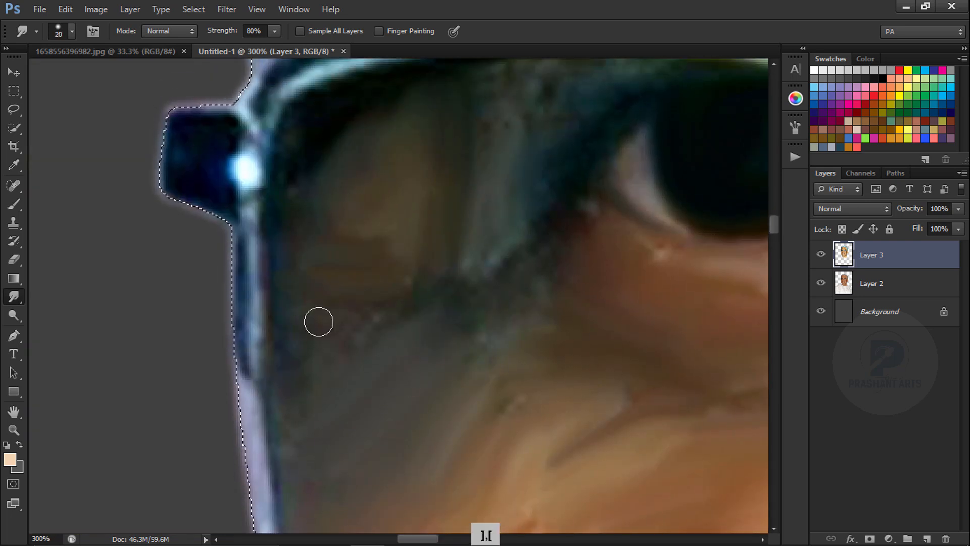
{"action": "left_click_drag", "start_coordinate": [318, 322], "coordinate": [429, 314]}
- Smooth the dark skin between the left eye's outer corner and the upper glasses rim with a 15 px brush
{"action": "left_click_drag", "start_coordinate": [607, 126], "coordinate": [455, 316]}
{"action": "key", "text": "ctrl+minus"}
{"action": "key", "text": "ctrl+equal"}
{"action": "key", "text": "ctrl+equal"}
{"action": "key", "text": "bracketleft"}
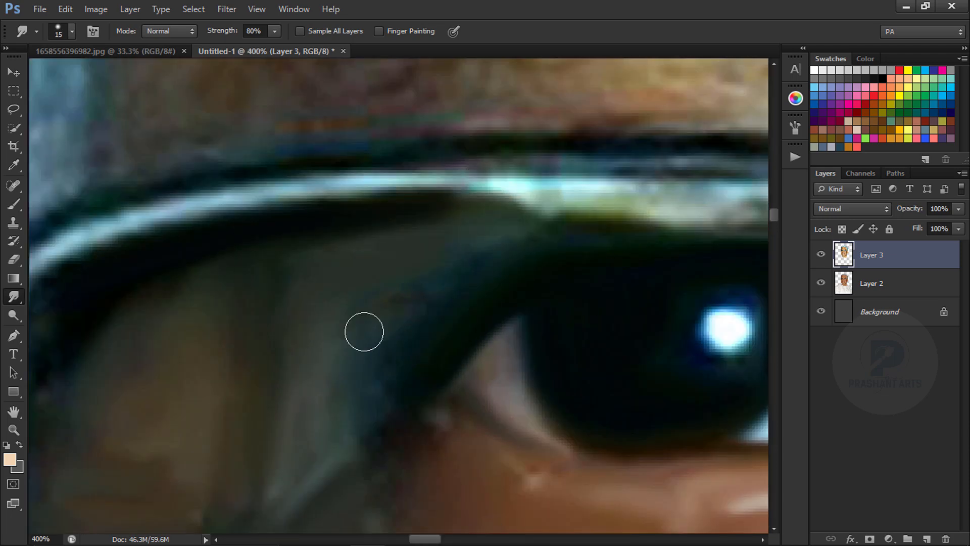
- Check the smoothed left eye area against the whole portrait
{"action": "key", "text": "ctrl+minus"}
{"action": "key", "text": "ctrl+minus"}
{"action": "key", "text": "ctrl+minus"}
{"action": "key", "text": "ctrl+minus"}
{"action": "key", "text": "ctrl+minus"}
{"action": "key", "text": "ctrl+minus"}
{"action": "key", "text": "ctrl+minus"}
{"action": "key", "text": "ctrl+equal"}
{"action": "key", "text": "ctrl+equal"}
{"action": "key", "text": "ctrl+equal"}
{"action": "key", "text": "ctrl+equal"}
{"action": "key", "text": "ctrl+equal"}
{"action": "key", "text": "ctrl+equal"}
- Smooth the left eye's dark upper lash line and the shading around its outer corner with a smaller brush
{"action": "key", "text": "bracketleft"}
{"action": "left_click_drag", "start_coordinate": [429, 285], "coordinate": [292, 344]}
{"action": "left_click_drag", "start_coordinate": [660, 258], "coordinate": [322, 379]}
{"action": "key", "text": "ctrl+alt+z"}
{"action": "mouse_move", "coordinate": [566, 247]}
{"action": "left_mouse_down"}
{"action": "mouse_move", "coordinate": [247, 174]}
{"action": "mouse_move", "coordinate": [354, 445]}
{"action": "left_mouse_up"}
- Smudge a clean dark upper lash line on the right eye, from its inner corner across the iris, with a 10 px brush
{"action": "left_click_drag", "start_coordinate": [353, 75], "coordinate": [474, 342]}
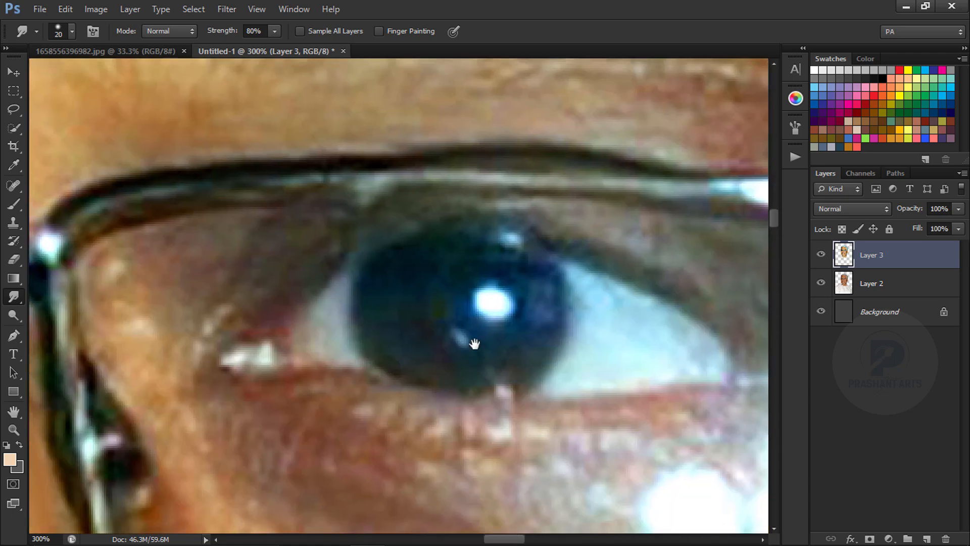
{"action": "key", "text": "ctrl+alt+z"}
{"action": "key", "text": "bracketright"}
{"action": "left_click_drag", "start_coordinate": [544, 258], "coordinate": [677, 302]}
{"action": "left_click_drag", "start_coordinate": [404, 241], "coordinate": [210, 364]}
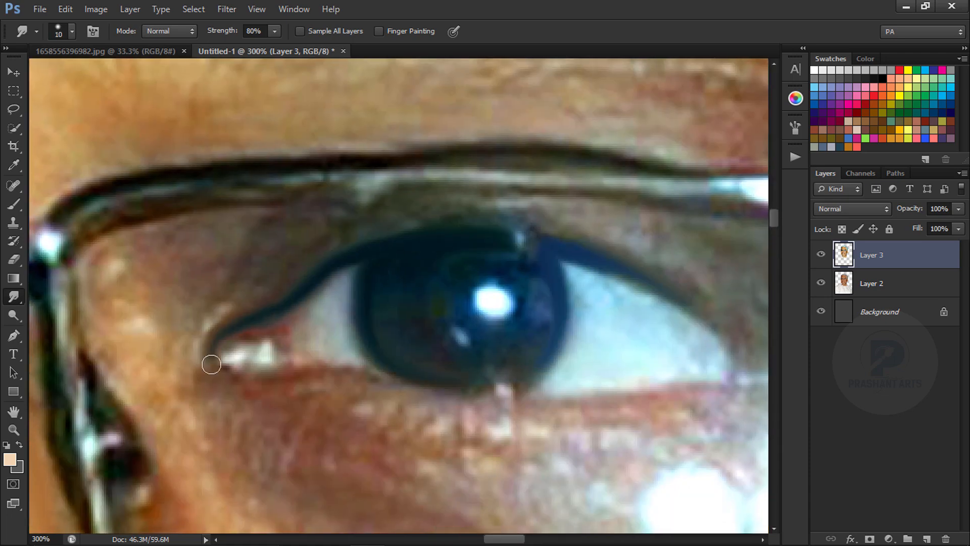
- Smooth the skin between the right eye's inner corner, its upper lid and the upper glasses rim with an enlarged brush
{"action": "key", "text": "bracketright"}
{"action": "key", "text": "bracketright"}
{"action": "mouse_move", "coordinate": [227, 255]}
{"action": "left_mouse_down"}
{"action": "mouse_move", "coordinate": [186, 278]}
{"action": "mouse_move", "coordinate": [303, 226]}
{"action": "left_mouse_up"}
{"action": "left_click_drag", "start_coordinate": [156, 409], "coordinate": [187, 237]}
{"action": "left_click_drag", "start_coordinate": [190, 247], "coordinate": [303, 231]}
{"action": "mouse_move", "coordinate": [746, 132]}
{"action": "left_mouse_down"}
{"action": "mouse_move", "coordinate": [446, 223]}
{"action": "mouse_move", "coordinate": [401, 252]}
{"action": "left_mouse_up"}
{"action": "key", "text": "bracketleft"}
{"action": "key", "text": "bracketleft"}
{"action": "left_click_drag", "start_coordinate": [286, 207], "coordinate": [433, 281]}
{"action": "left_click_drag", "start_coordinate": [356, 242], "coordinate": [428, 288]}
- Blend the right eye's upper lid and smooth its iris and eye white, varying the brush size
{"action": "key", "text": "bracketright"}
{"action": "key", "text": "bracketright"}
{"action": "key", "text": "bracketright"}
{"action": "mouse_move", "coordinate": [474, 207]}
{"action": "left_mouse_down"}
{"action": "mouse_move", "coordinate": [640, 324]}
{"action": "mouse_move", "coordinate": [351, 190]}
{"action": "mouse_move", "coordinate": [612, 229]}
{"action": "left_mouse_up"}
{"action": "left_click_drag", "start_coordinate": [293, 202], "coordinate": [447, 190]}
{"action": "key", "text": "bracketleft"}
{"action": "key", "text": "bracketleft"}
{"action": "mouse_move", "coordinate": [436, 225]}
{"action": "left_mouse_down"}
{"action": "mouse_move", "coordinate": [615, 268]}
{"action": "mouse_move", "coordinate": [695, 326]}
{"action": "left_mouse_up"}
{"action": "left_click_drag", "start_coordinate": [479, 236], "coordinate": [469, 360]}
{"action": "left_click_drag", "start_coordinate": [538, 284], "coordinate": [516, 349]}
{"action": "mouse_move", "coordinate": [665, 354]}
{"action": "left_mouse_down"}
{"action": "mouse_move", "coordinate": [531, 387]}
{"action": "mouse_move", "coordinate": [539, 225]}
{"action": "left_mouse_up"}
- Smooth the lower lid and the wrinkled skin just beneath the right eye inside the lens
{"action": "left_click_drag", "start_coordinate": [324, 240], "coordinate": [444, 249]}
{"action": "key", "text": "bracketright"}
{"action": "key", "text": "bracketright"}
{"action": "left_click_drag", "start_coordinate": [370, 301], "coordinate": [240, 335]}
{"action": "left_click_drag", "start_coordinate": [455, 324], "coordinate": [415, 232]}
{"action": "key", "text": "bracketleft"}
{"action": "key", "text": "bracketleft"}
{"action": "left_click_drag", "start_coordinate": [354, 183], "coordinate": [467, 192]}
{"action": "mouse_move", "coordinate": [434, 136]}
{"action": "left_mouse_down"}
{"action": "mouse_move", "coordinate": [569, 138]}
{"action": "mouse_move", "coordinate": [632, 180]}
{"action": "left_mouse_up"}
{"action": "left_click_drag", "start_coordinate": [427, 215], "coordinate": [485, 262]}
{"action": "key", "text": "bracketright"}
{"action": "key", "text": "bracketright"}
{"action": "key", "text": "bracketright"}
- Smooth the orange skin along the lower rim inside the right lens with a brush of up to 25 px
{"action": "left_click_drag", "start_coordinate": [312, 435], "coordinate": [187, 372]}
{"action": "left_click_drag", "start_coordinate": [328, 338], "coordinate": [195, 288]}
{"action": "key", "text": "bracketleft"}
{"action": "key", "text": "bracketleft"}
{"action": "key", "text": "bracketleft"}
{"action": "left_click_drag", "start_coordinate": [145, 238], "coordinate": [115, 203]}
{"action": "key", "text": "bracketright"}
{"action": "key", "text": "bracketright"}
{"action": "mouse_move", "coordinate": [161, 331]}
{"action": "left_mouse_down"}
{"action": "mouse_move", "coordinate": [212, 207]}
{"action": "mouse_move", "coordinate": [162, 318]}
{"action": "left_mouse_up"}
{"action": "left_click_drag", "start_coordinate": [243, 339], "coordinate": [219, 286]}
{"action": "left_click_drag", "start_coordinate": [241, 372], "coordinate": [381, 363]}
{"action": "mouse_move", "coordinate": [525, 374]}
{"action": "left_mouse_down"}
{"action": "mouse_move", "coordinate": [254, 267]}
{"action": "mouse_move", "coordinate": [351, 255]}
{"action": "left_mouse_up"}
{"action": "left_click_drag", "start_coordinate": [457, 215], "coordinate": [494, 167]}
{"action": "left_click_drag", "start_coordinate": [570, 283], "coordinate": [507, 308]}
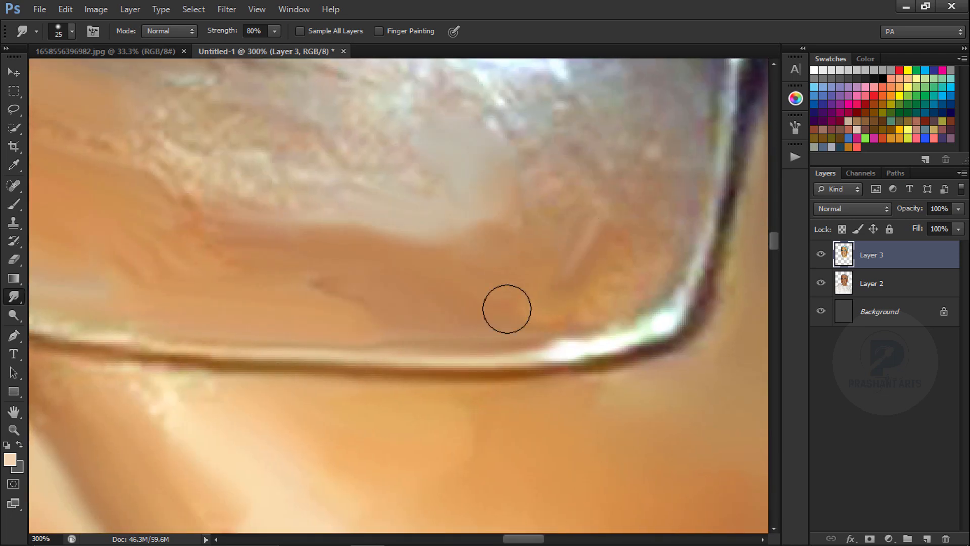
- Blend the skin in the right lens's lower outer corner and up along its outer rim
{"action": "left_click_drag", "start_coordinate": [666, 217], "coordinate": [620, 401]}
{"action": "left_click_drag", "start_coordinate": [617, 188], "coordinate": [561, 121]}
{"action": "key", "text": "bracketleft"}
{"action": "key", "text": "bracketleft"}
{"action": "key", "text": "bracketleft"}
{"action": "left_click_drag", "start_coordinate": [461, 101], "coordinate": [545, 293]}
{"action": "key", "text": "bracketright"}
{"action": "key", "text": "bracketright"}
{"action": "left_click_drag", "start_coordinate": [485, 415], "coordinate": [499, 199]}
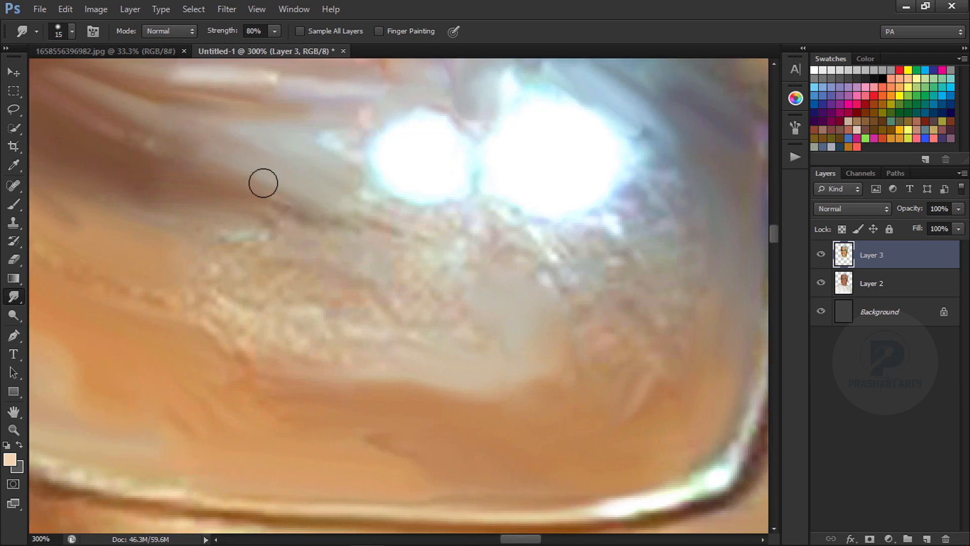
- Smooth the speckled skin beneath the white reflections in the right lens with a 15 to 25 px brush
{"action": "left_click_drag", "start_coordinate": [262, 184], "coordinate": [381, 240]}
{"action": "key", "text": "bracketright"}
{"action": "left_click_drag", "start_coordinate": [314, 255], "coordinate": [200, 295]}
{"action": "left_click_drag", "start_coordinate": [200, 298], "coordinate": [411, 305]}
{"action": "left_click_drag", "start_coordinate": [579, 278], "coordinate": [584, 348]}
{"action": "left_click_drag", "start_coordinate": [631, 349], "coordinate": [655, 223]}
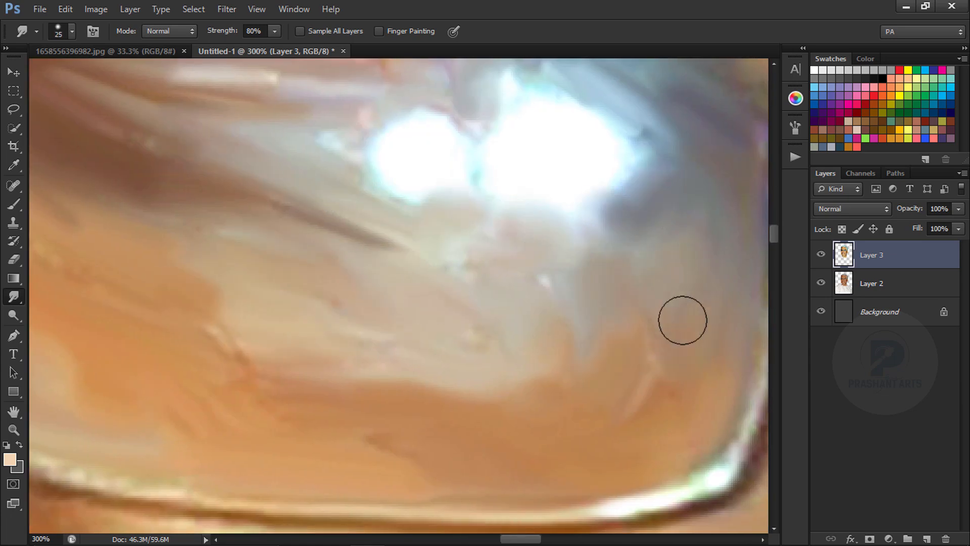
- Check the smoothed right lens area against the whole portrait
{"action": "key", "text": "ctrl+minus"}
{"action": "key", "text": "ctrl+minus"}
{"action": "key", "text": "ctrl+minus"}
{"action": "key", "text": "ctrl+minus"}
{"action": "key", "text": "ctrl+minus"}
{"action": "key", "text": "ctrl+minus"}
{"action": "key", "text": "ctrl+minus"}
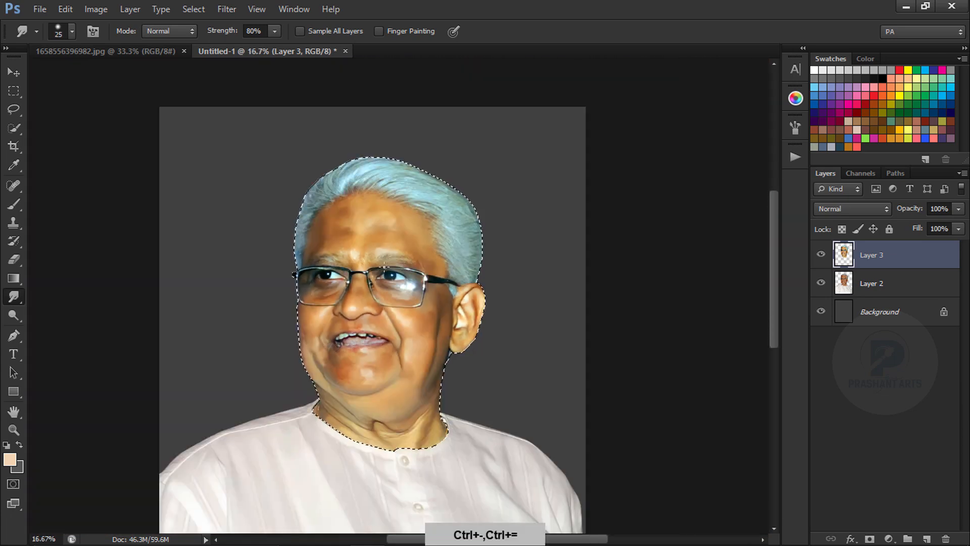
- Smooth the tongue, the lower lip and the skin just below it with a brush of up to 25 px
{"action": "key", "text": "ctrl+equal"}
{"action": "key", "text": "ctrl+equal"}
{"action": "key", "text": "ctrl+equal"}
{"action": "key", "text": "ctrl+equal"}
{"action": "mouse_move", "coordinate": [283, 364]}
{"action": "left_mouse_down"}
{"action": "mouse_move", "coordinate": [452, 208]}
{"action": "mouse_move", "coordinate": [495, 66]}
{"action": "left_mouse_up"}
{"action": "key", "text": "ctrl+equal"}
{"action": "key", "text": "ctrl+equal"}
{"action": "key", "text": "bracketleft"}
{"action": "key", "text": "bracketleft"}
{"action": "mouse_move", "coordinate": [367, 199]}
{"action": "left_mouse_down"}
{"action": "mouse_move", "coordinate": [206, 273]}
{"action": "mouse_move", "coordinate": [520, 340]}
{"action": "mouse_move", "coordinate": [669, 340]}
{"action": "mouse_move", "coordinate": [457, 361]}
{"action": "left_mouse_up"}
{"action": "key", "text": "bracketright"}
{"action": "key", "text": "bracketleft"}
{"action": "mouse_move", "coordinate": [553, 357]}
{"action": "left_mouse_down"}
{"action": "mouse_move", "coordinate": [499, 334]}
{"action": "mouse_move", "coordinate": [289, 402]}
{"action": "mouse_move", "coordinate": [334, 420]}
{"action": "mouse_move", "coordinate": [459, 418]}
{"action": "left_mouse_up"}
{"action": "left_click_drag", "start_coordinate": [324, 404], "coordinate": [346, 412]}
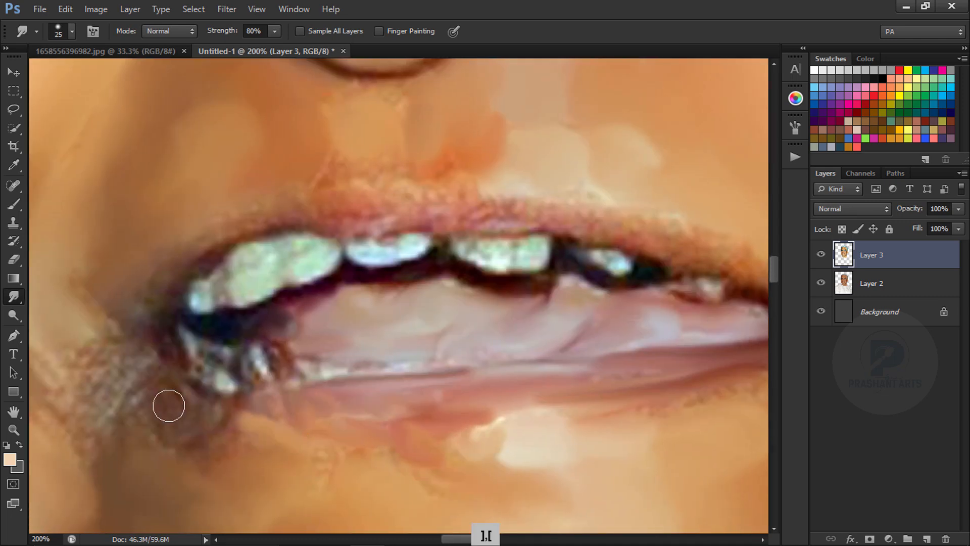
- Smooth the upper teeth with a 15 px brush and blend the upper lip into a clean edge with a 10 px brush
{"action": "scroll", "coordinate": [195, 455], "scroll_direction": "up", "scroll_amount": 3}
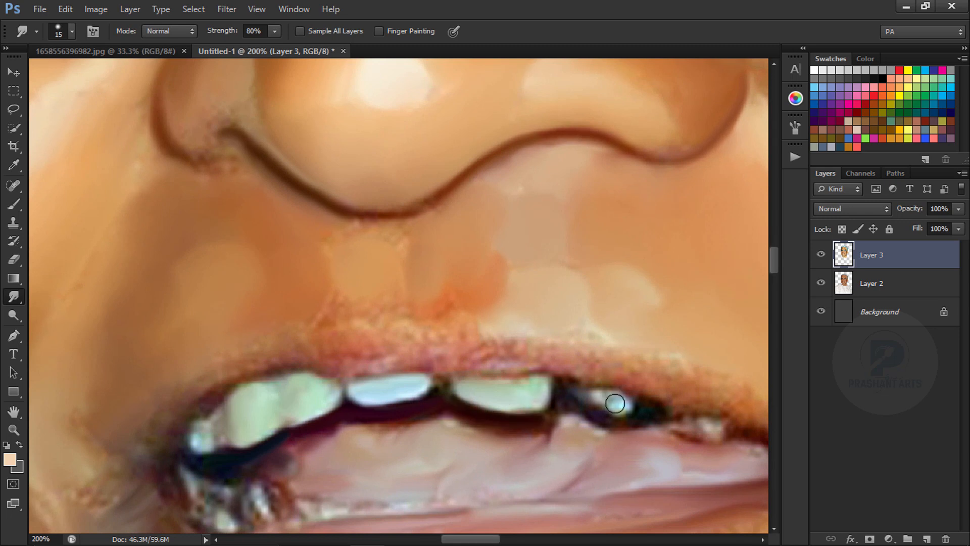
{"action": "mouse_move", "coordinate": [192, 374]}
{"action": "left_mouse_down"}
{"action": "mouse_move", "coordinate": [480, 321]}
{"action": "mouse_move", "coordinate": [455, 348]}
{"action": "mouse_move", "coordinate": [744, 396]}
{"action": "mouse_move", "coordinate": [572, 426]}
{"action": "left_mouse_up"}
{"action": "key", "text": "bracketright"}
{"action": "left_click_drag", "start_coordinate": [192, 404], "coordinate": [379, 398]}
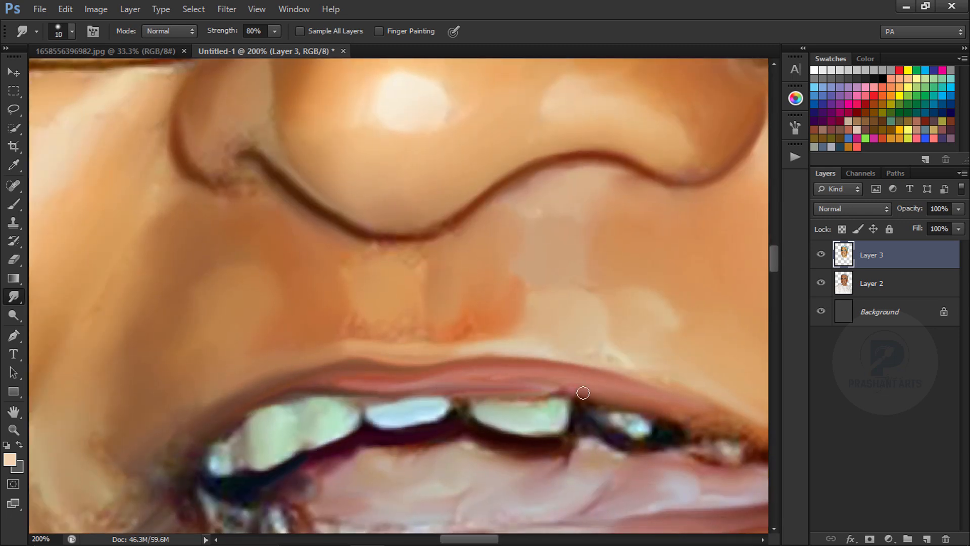
- Finish smoothing the remaining teeth and both mouth corners, checking the mouth against the whole face
{"action": "scroll", "coordinate": [584, 393], "scroll_direction": "right", "scroll_amount": 4}
{"action": "key", "text": "ctrl+0"}
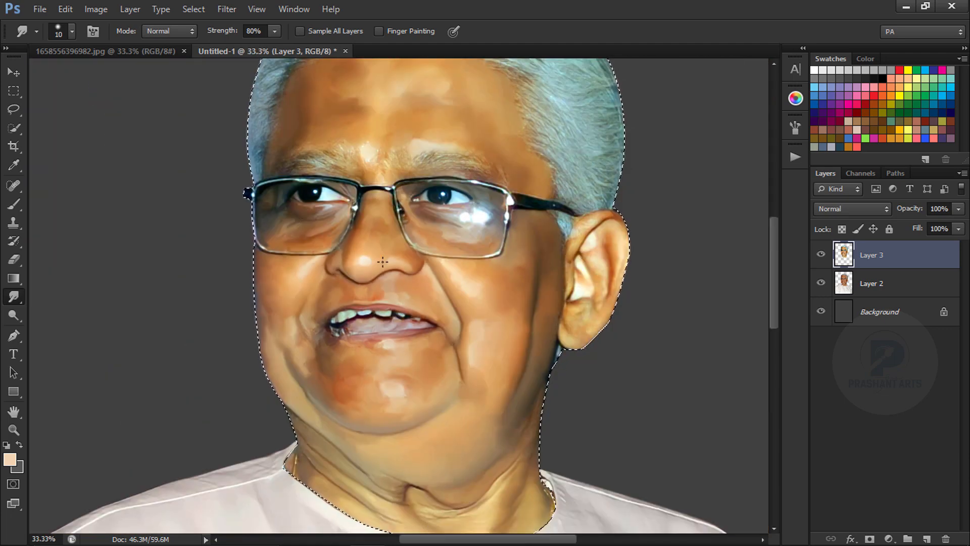
{"action": "key", "text": "ctrl+1"}
{"action": "key", "text": "bracketright"}
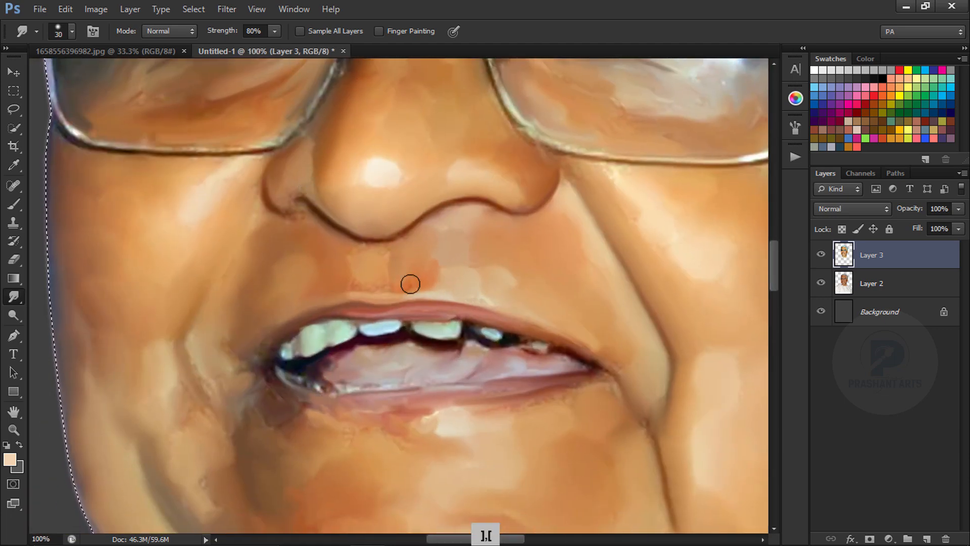
{"action": "key", "text": "ctrl+0"}
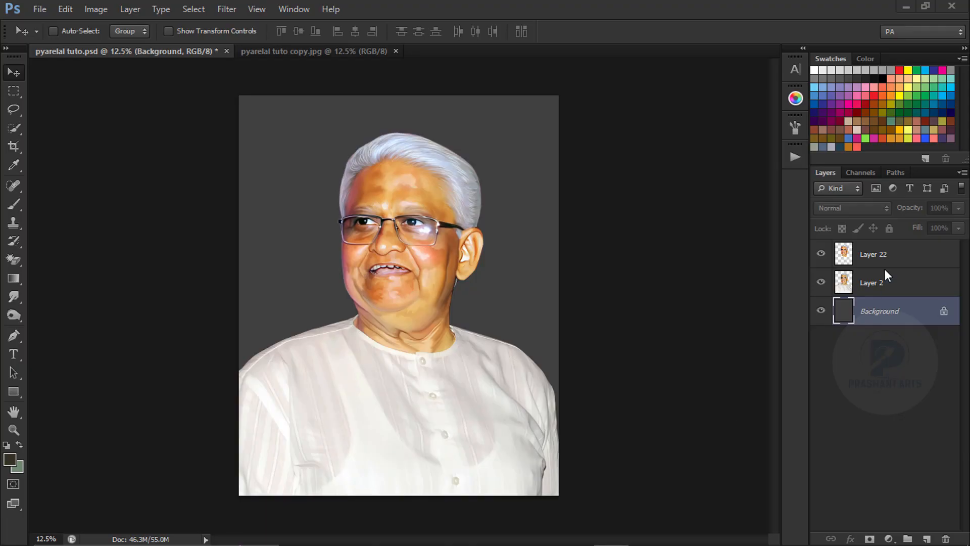
- Prepare the Brush tool at 20 px and sample the shirt's light grey near the shoulder as the paint colour
{"action": "key", "text": "ctrl+equal"}
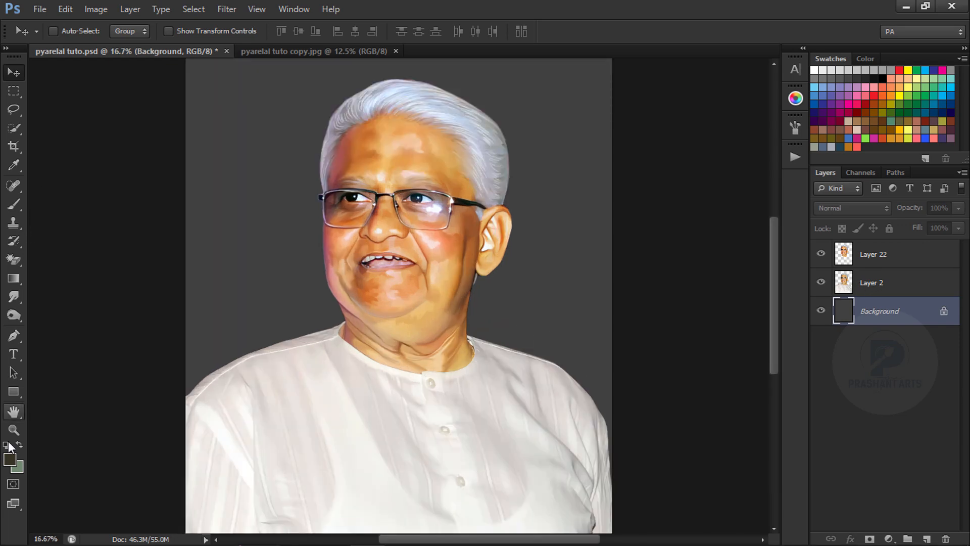
{"action": "key", "text": "b"}
{"action": "key", "text": "bracketleft"}
{"action": "key", "text": "bracketleft"}
{"action": "key", "text": "bracketleft"}
{"action": "key", "text": "bracketleft"}
{"action": "key", "text": "bracketleft"}
{"action": "key", "text": "bracketleft"}
{"action": "key", "text": "bracketleft"}
{"action": "key", "text": "bracketleft"}
{"action": "key", "text": "bracketleft"}
{"action": "key", "text": "bracketleft"}
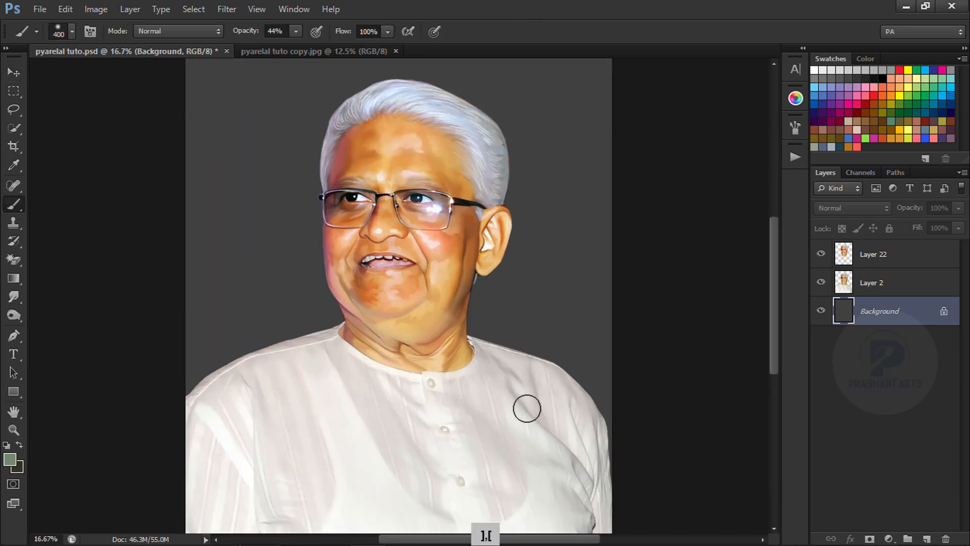
{"action": "key", "text": "ctrl+equal"}
{"action": "key", "text": "ctrl+equal"}
{"action": "left_click_drag", "start_coordinate": [462, 217], "coordinate": [423, 102]}
{"action": "left_click", "coordinate": [520, 260], "text": "alt"}
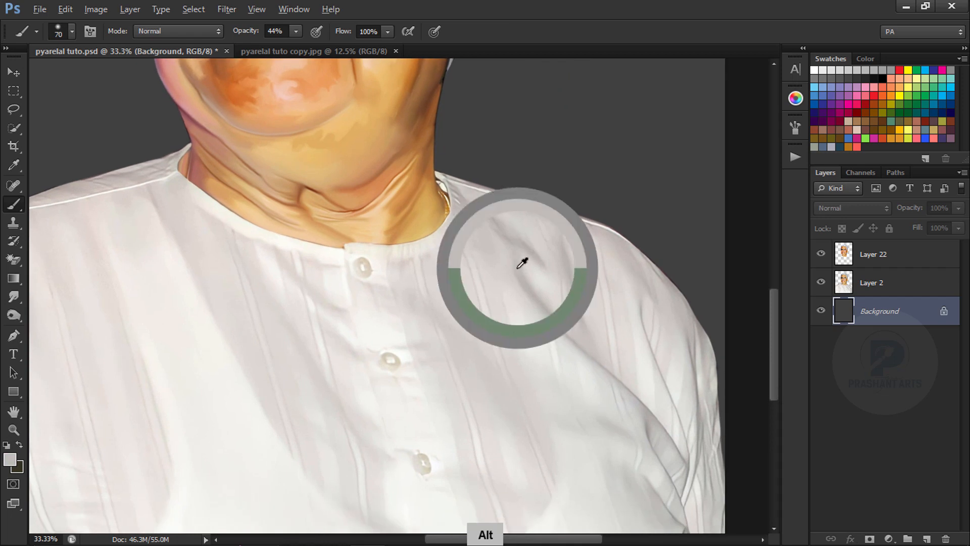
{"action": "key", "text": "bracketright"}
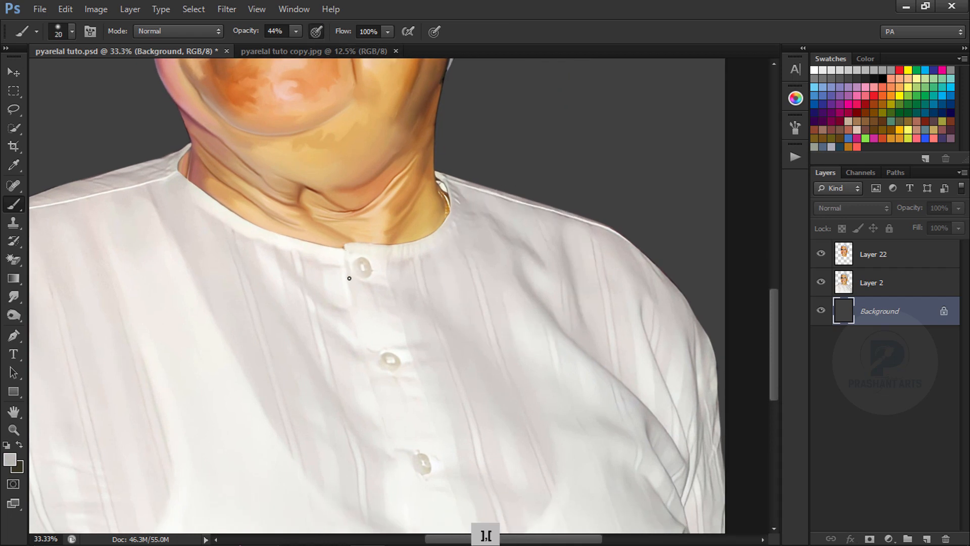
- Undo the stroke on the Background layer and paint the left edge of the shirt's button placket in grey on Layer 2
{"action": "key", "text": "ctrl+alt+z"}
{"action": "left_click", "coordinate": [859, 282]}
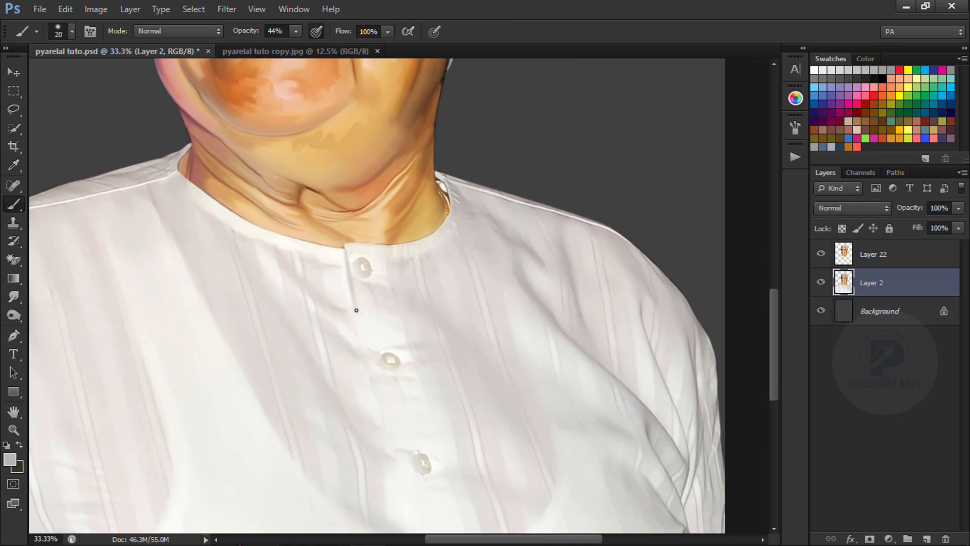
{"action": "key", "text": "space"}
{"action": "left_click_drag", "start_coordinate": [385, 392], "coordinate": [356, 263]}
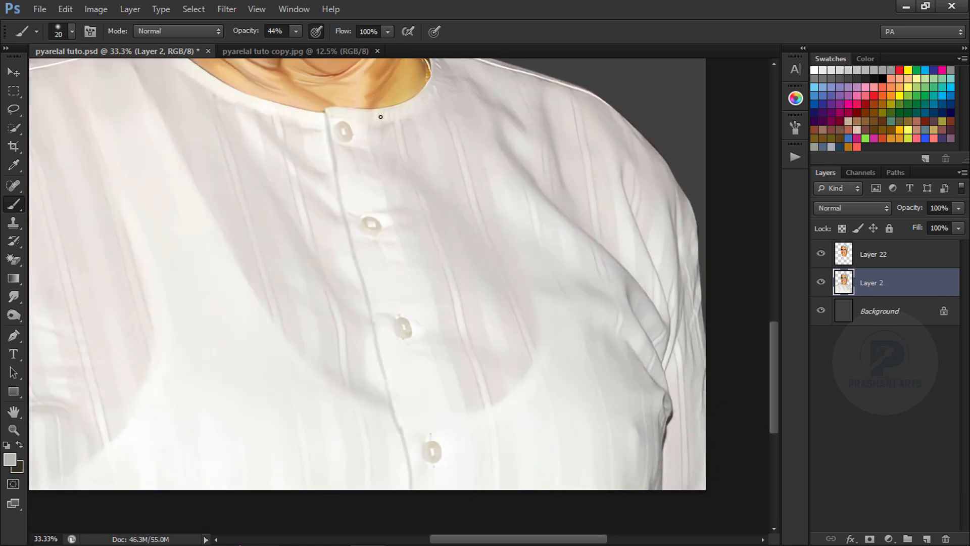
- Set the brush opacity to 35% and paint the right edge of the button placket, undoing unsatisfactory strokes
{"action": "key", "text": "ctrl+minus"}
{"action": "key", "text": "ctrl+minus"}
{"action": "key", "text": "3"}
{"action": "key", "text": "5"}
{"action": "key", "text": "ctrl+equal"}
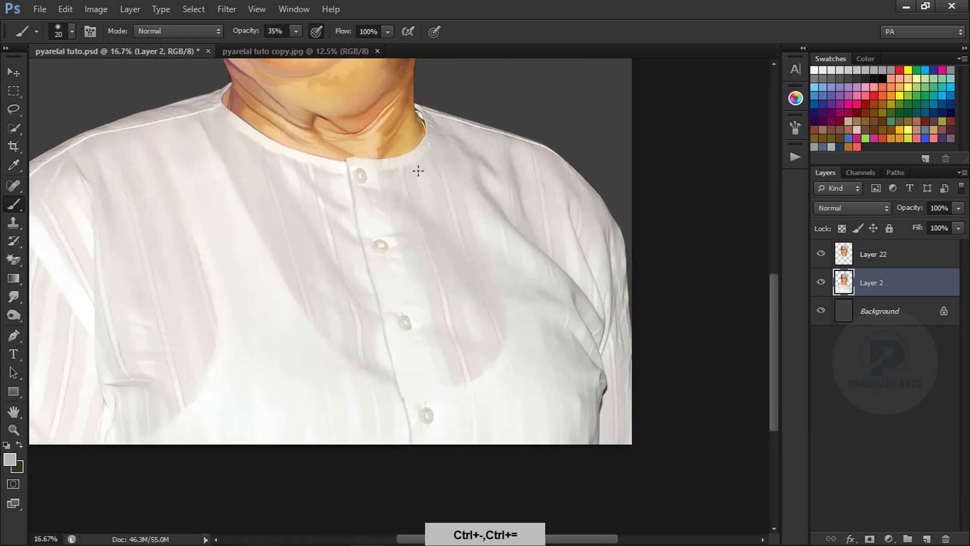
{"action": "key", "text": "ctrl+alt+z"}
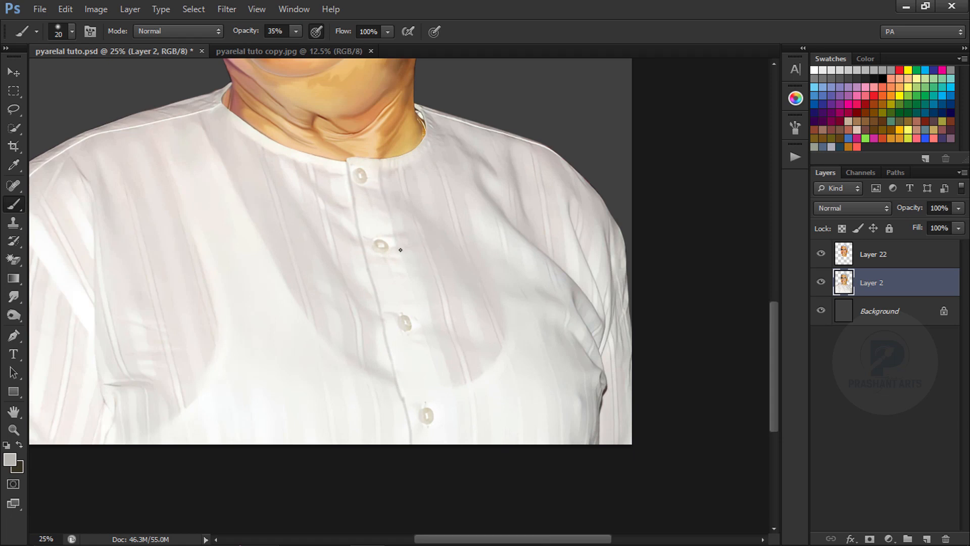
{"action": "key", "text": "ctrl+alt+z"}
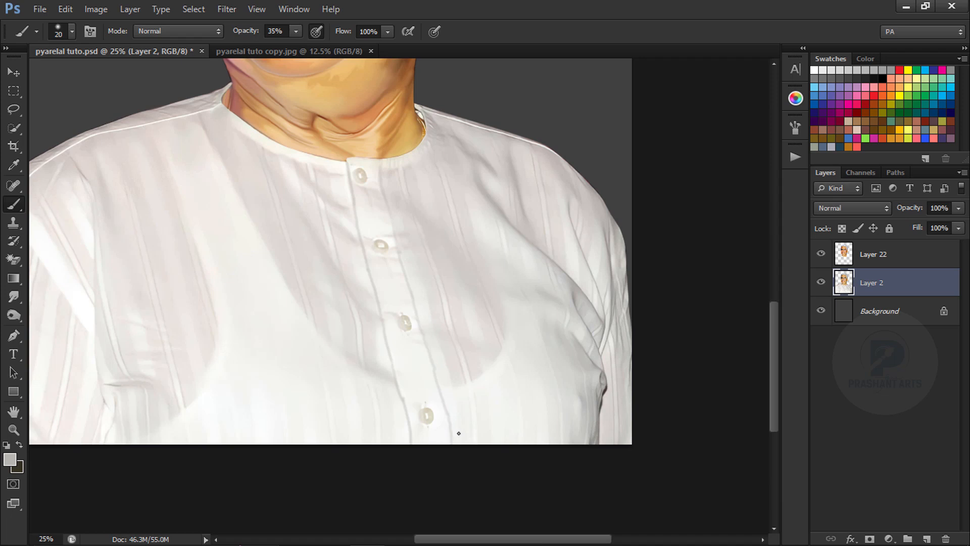
- Paint the seam line below the shirt's collar in grey, undoing a poor stroke, and check the whole portrait
{"action": "key", "text": "ctrl+equal"}
{"action": "left_click_drag", "start_coordinate": [439, 143], "coordinate": [447, 177]}
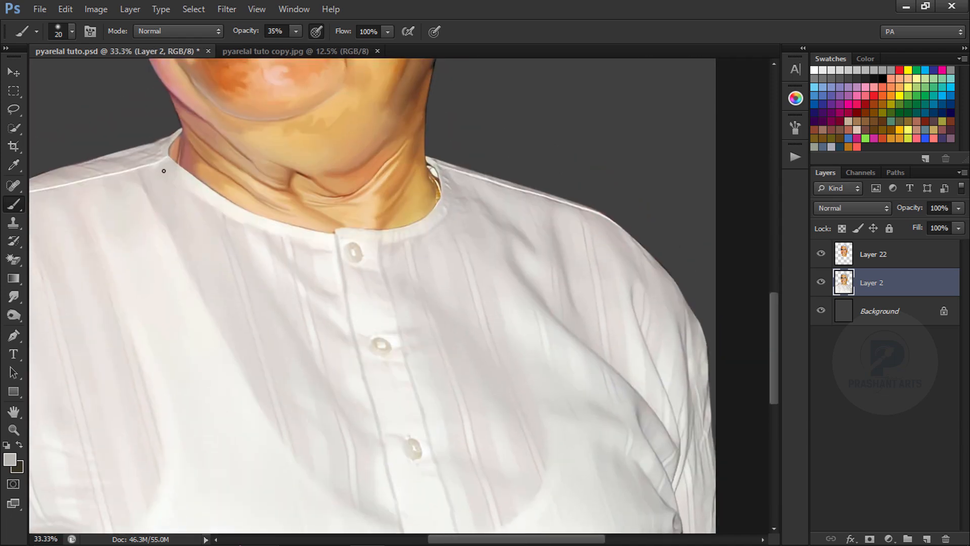
{"action": "key", "text": "ctrl+alt+z"}
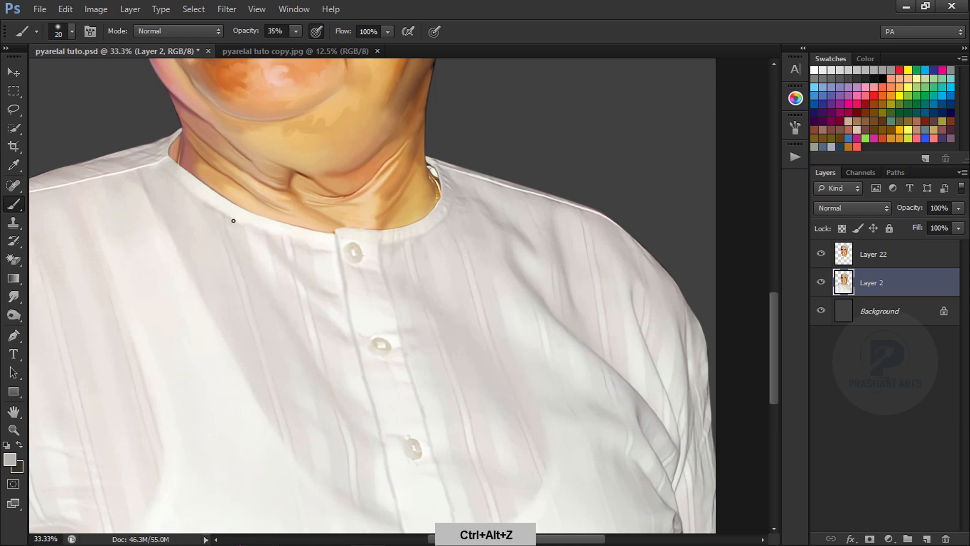
{"action": "key", "text": "ctrl+minus"}
{"action": "key", "text": "ctrl+minus"}
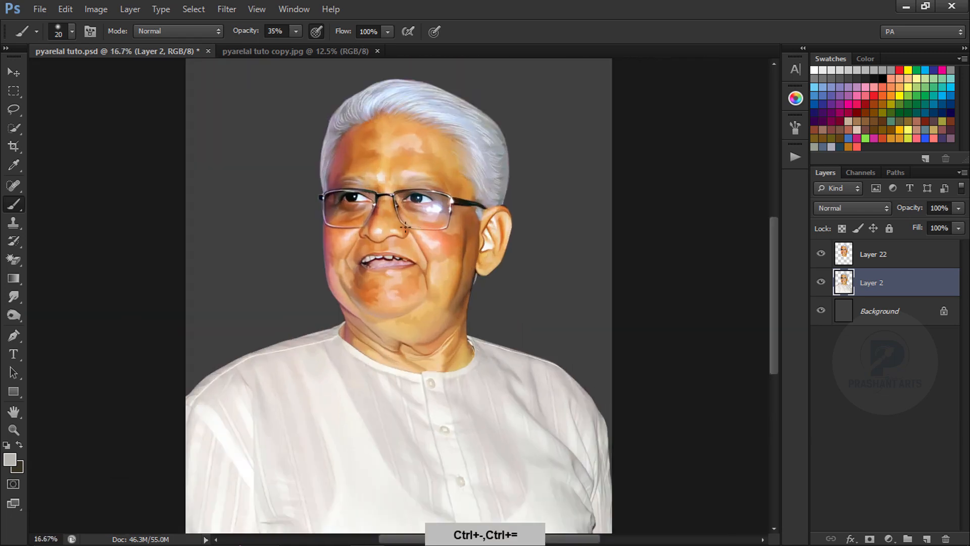
{"action": "key", "text": "ctrl+minus"}
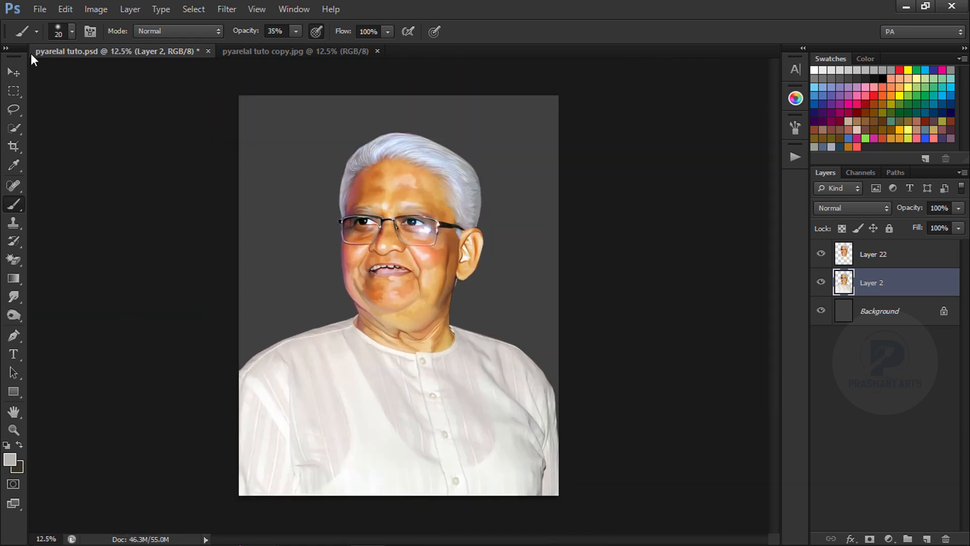
- Bring the multicoloured painted backdrop from the other open document into the portrait, place it beneath Layer 2 and align it to the canvas
{"action": "left_click", "coordinate": [14, 72]}
{"action": "left_click", "coordinate": [333, 53]}
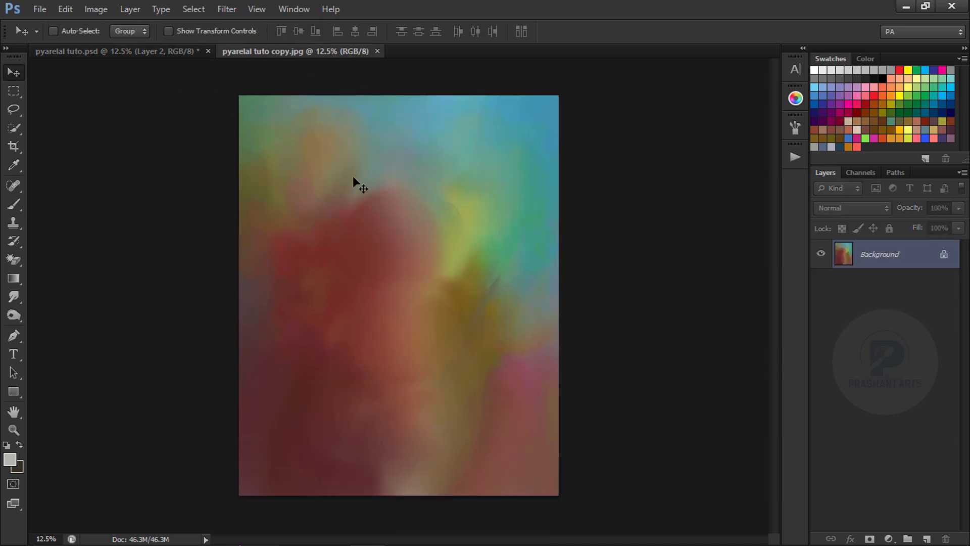
{"action": "left_click_drag", "start_coordinate": [182, 52], "coordinate": [455, 181]}
{"action": "left_click_drag", "start_coordinate": [923, 286], "coordinate": [901, 321]}
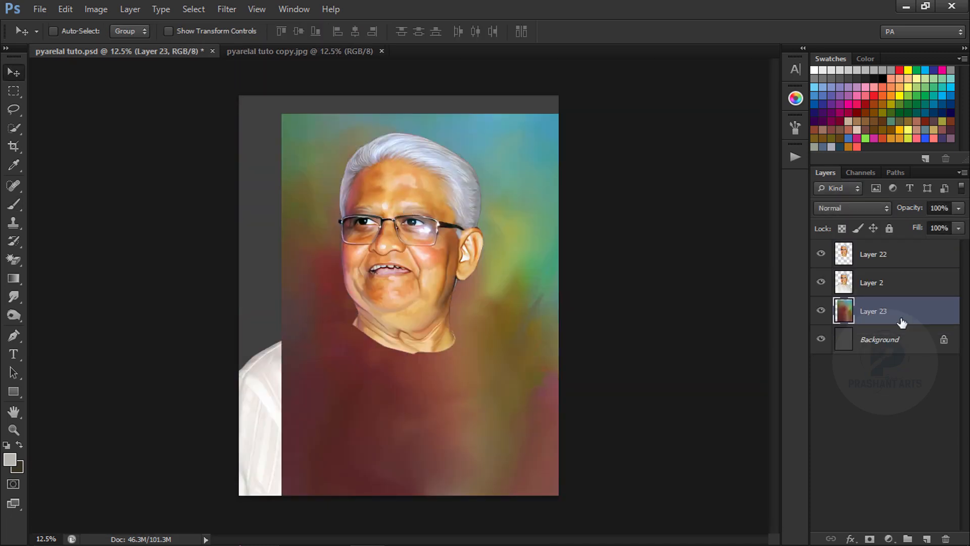
{"action": "left_click_drag", "start_coordinate": [483, 218], "coordinate": [463, 215]}
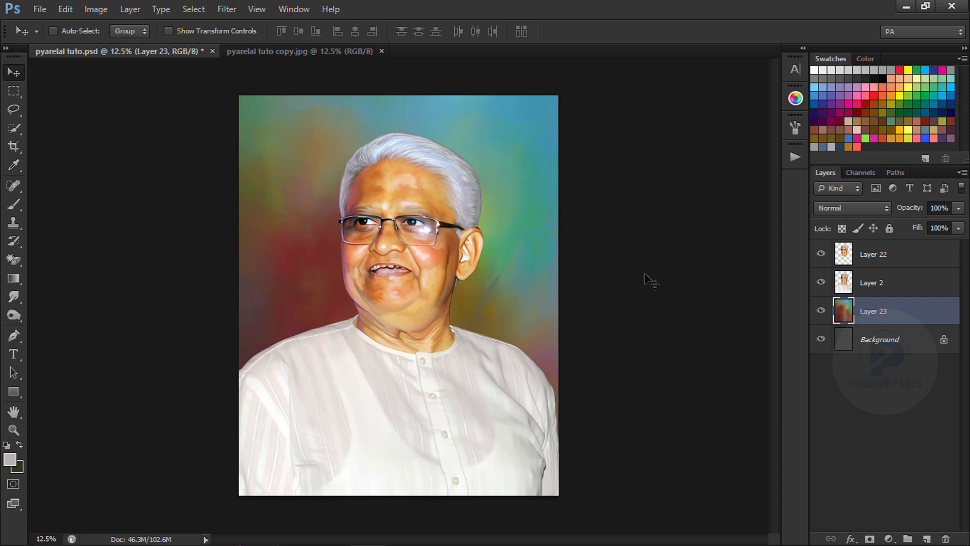
- Add a Luminosity layer above the backdrop and paint soft black shading behind the shoulders with a 1300 px brush at 35% opacity
{"action": "left_click", "coordinate": [926, 538]}
{"action": "left_click", "coordinate": [868, 208]}
{"action": "left_click", "coordinate": [839, 360]}
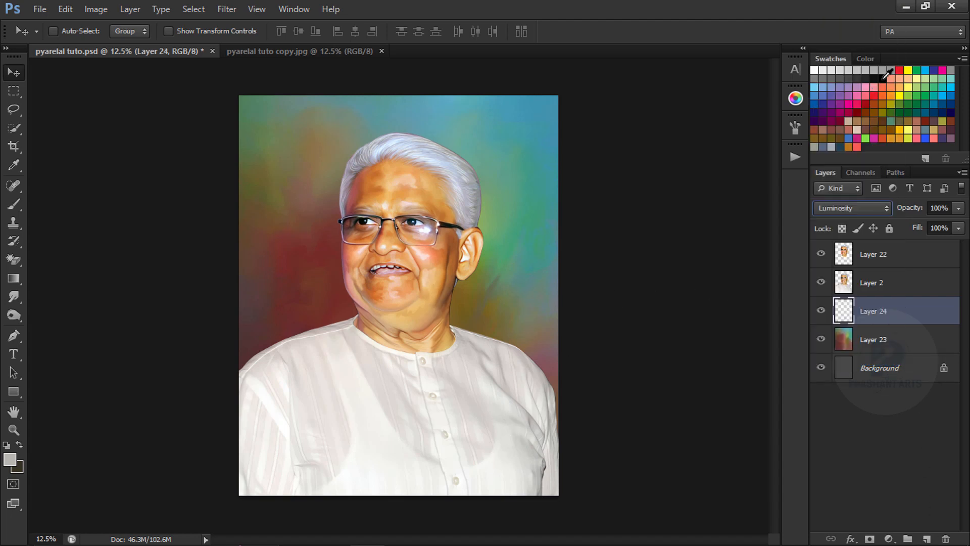
{"action": "left_click", "coordinate": [16, 202]}
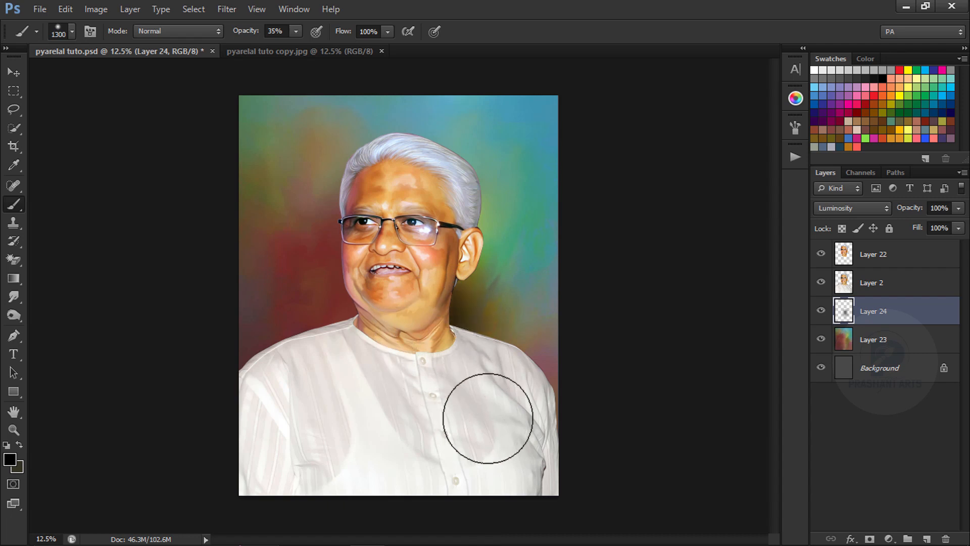
{"action": "left_click_drag", "start_coordinate": [488, 418], "coordinate": [517, 470]}
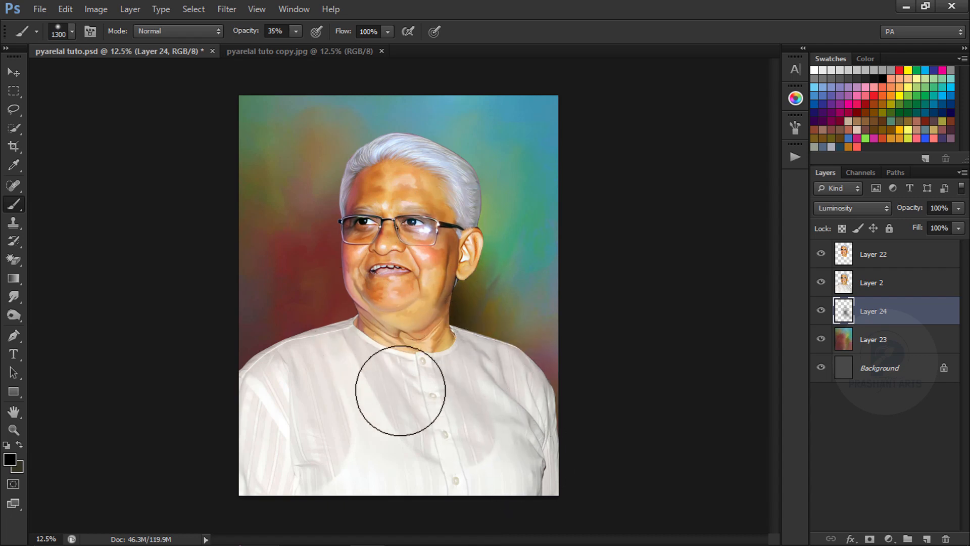
- Add a new layer above Layer 2 and prepare a 1700 px brush with the dark olive colour
{"action": "left_click", "coordinate": [909, 283]}
{"action": "left_click", "coordinate": [926, 538]}
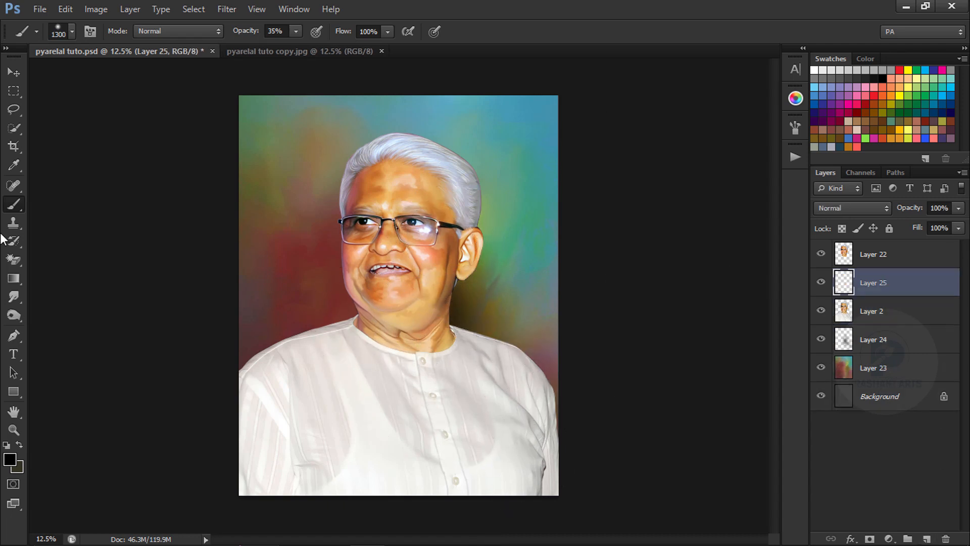
{"action": "key", "text": "ctrl+equal"}
{"action": "key", "text": "ctrl+minus"}
{"action": "key", "text": "ctrl+minus"}
{"action": "key", "text": "bracketright"}
{"action": "key", "text": "bracketright"}
{"action": "key", "text": "bracketright"}
{"action": "key", "text": "bracketright"}
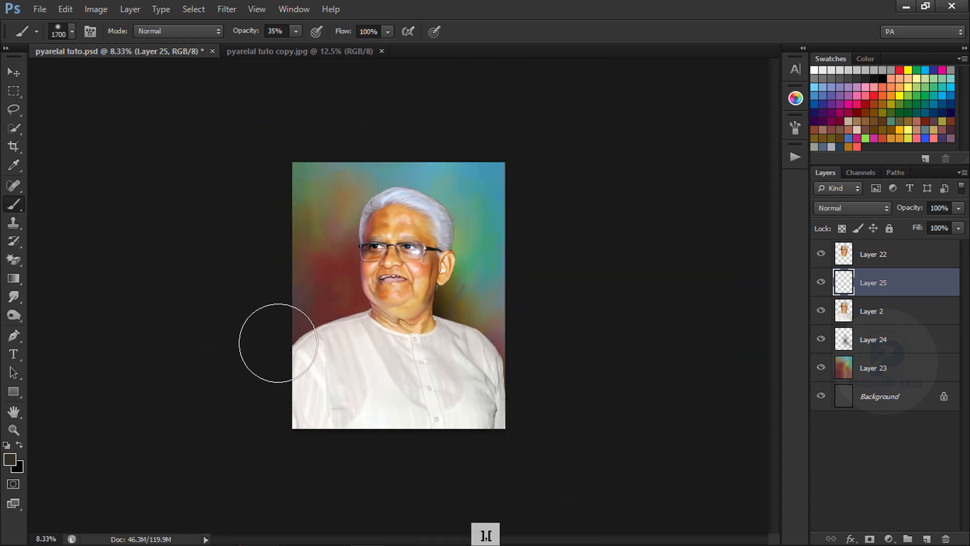
{"action": "mouse_move", "coordinate": [268, 359]}
{"action": "left_mouse_down"}
{"action": "mouse_move", "coordinate": [288, 450]}
{"action": "mouse_move", "coordinate": [381, 463]}
{"action": "mouse_move", "coordinate": [490, 460]}
{"action": "left_mouse_up"}
{"action": "key", "text": "ctrl+alt+z"}
{"action": "key", "text": "ctrl+alt+z"}
- Paint a dark olive fade over the shirt's bottom and lower sides with an 1800 px brush at 76% opacity
{"action": "key", "text": "7"}
{"action": "key", "text": "6"}
{"action": "key", "text": "bracketright"}
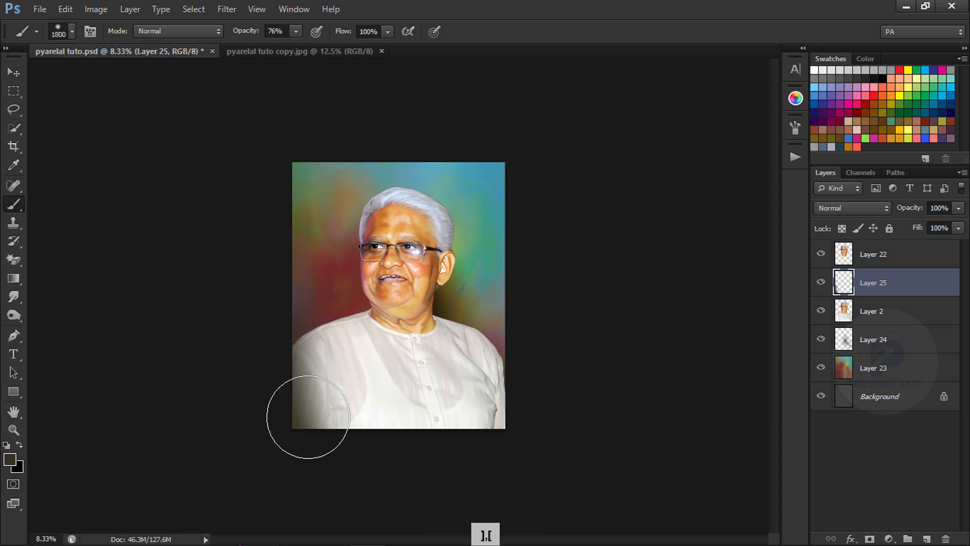
{"action": "left_click_drag", "start_coordinate": [541, 401], "coordinate": [329, 457]}
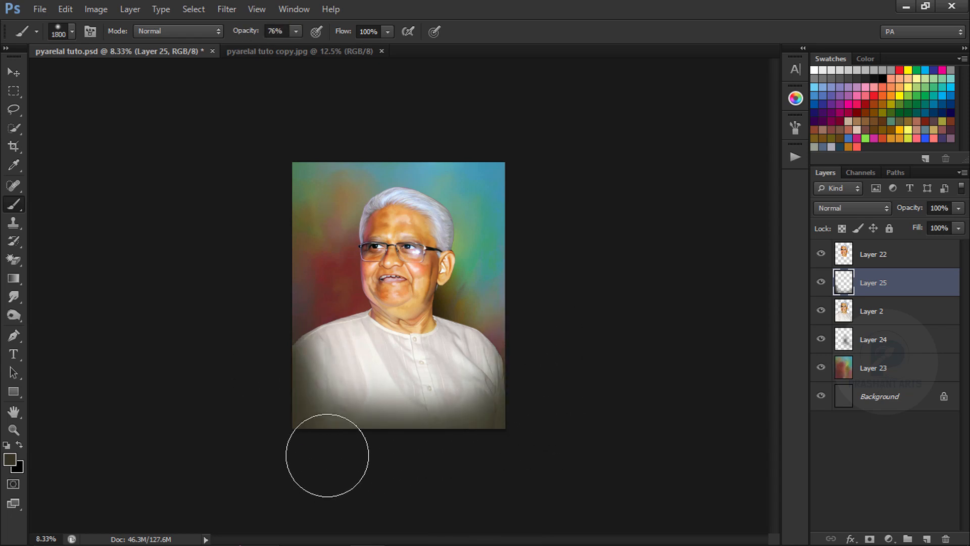
{"action": "left_click_drag", "start_coordinate": [273, 326], "coordinate": [236, 496]}
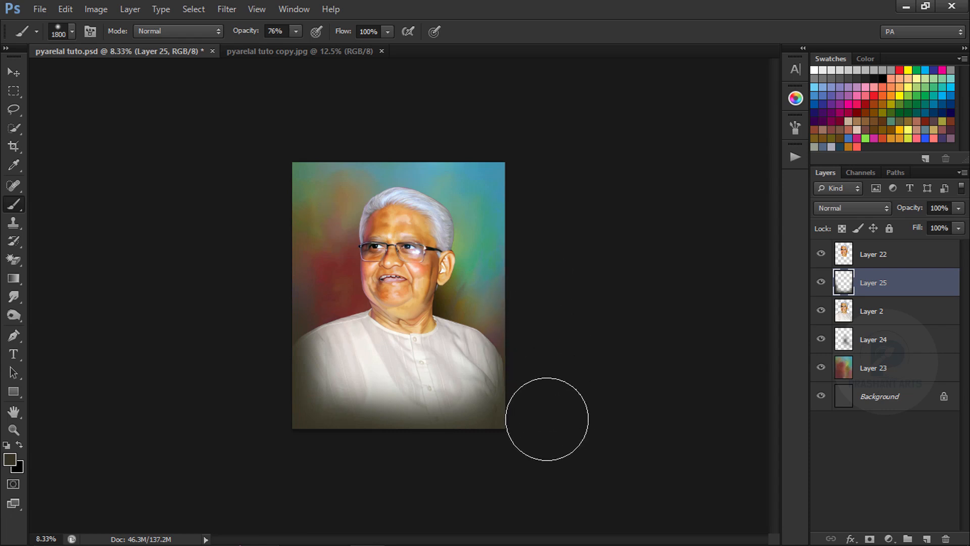
{"action": "key", "text": "ctrl+plus"}
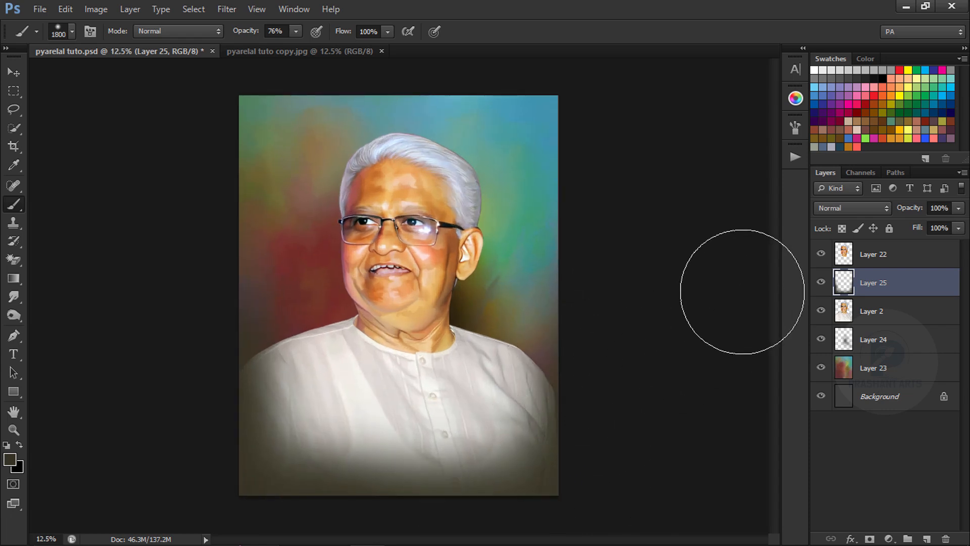
- Add a layer above Layer 22, select the head's outline and prepare a 600 px white brush at 100% opacity
{"action": "left_click", "coordinate": [869, 259]}
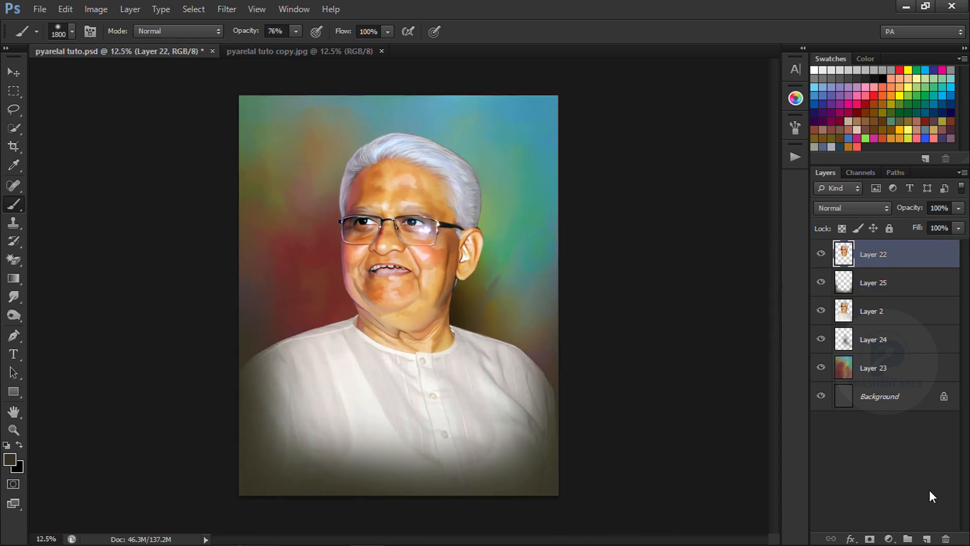
{"action": "key", "text": "ctrl+shift+alt+n"}
{"action": "key", "text": "d"}
{"action": "key", "text": "x"}
{"action": "key", "text": "0"}
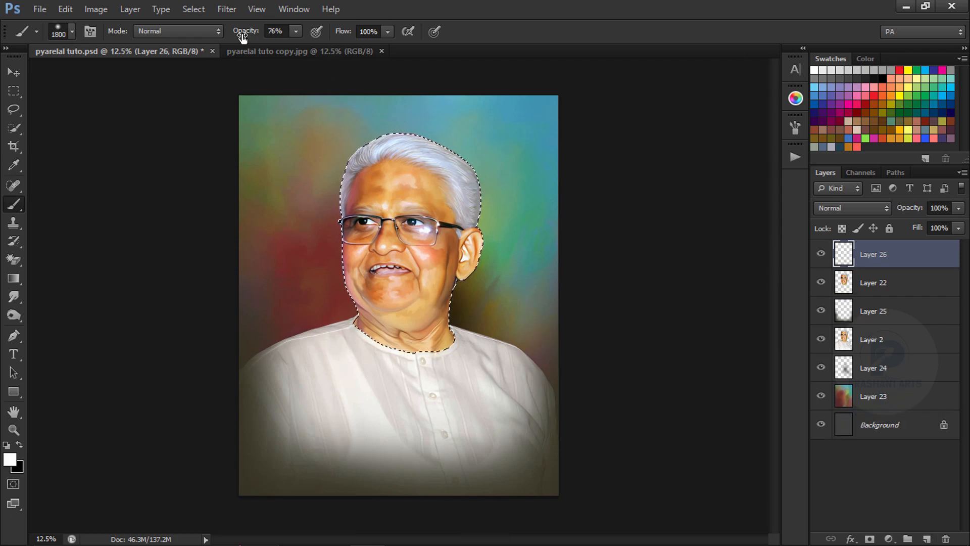
{"action": "key", "text": "bracketleft"}
{"action": "key", "text": "bracketleft"}
{"action": "key", "text": "bracketleft"}
{"action": "key", "text": "bracketleft"}
{"action": "key", "text": "bracketleft"}
{"action": "key", "text": "bracketleft"}
{"action": "key", "text": "bracketleft"}
{"action": "key", "text": "bracketleft"}
{"action": "key", "text": "bracketleft"}
{"action": "key", "text": "bracketleft"}
{"action": "key", "text": "bracketleft"}
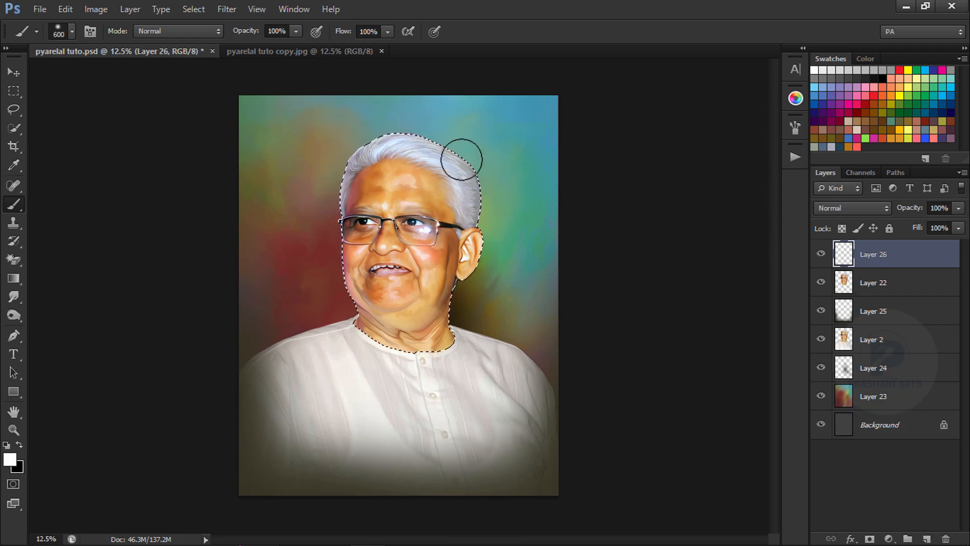
- Try painting white over the outer edge of the hair within the head selection, reducing the brush to 400 px
{"action": "left_click", "coordinate": [384, 190], "text": "ctrl"}
{"action": "key", "text": "bracketleft"}
{"action": "key", "text": "bracketleft"}
{"action": "mouse_move", "coordinate": [428, 60]}
{"action": "left_mouse_down"}
{"action": "mouse_move", "coordinate": [427, 166]}
{"action": "mouse_move", "coordinate": [587, 259]}
{"action": "mouse_move", "coordinate": [611, 259]}
{"action": "left_mouse_up"}
{"action": "key", "text": "bracketleft"}
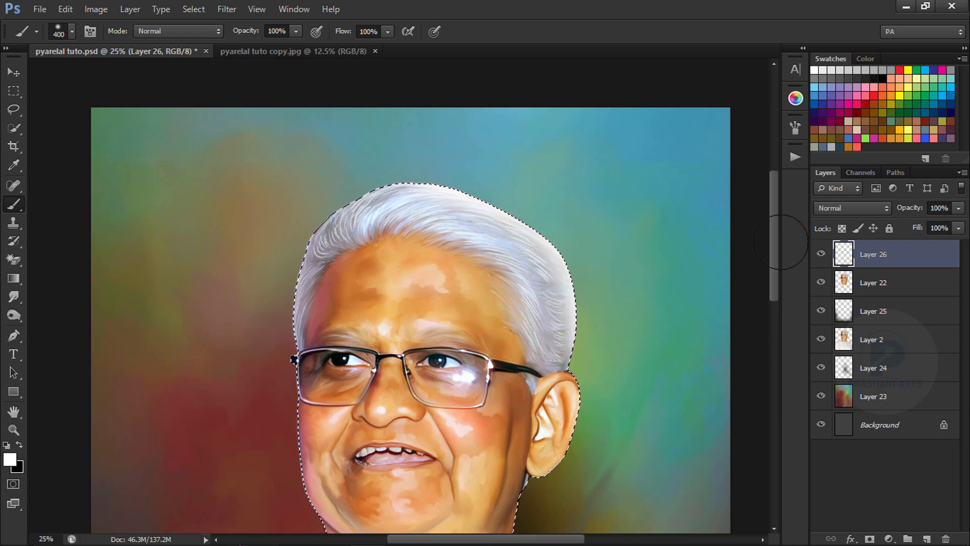
- Try the white hair layer in Color blend mode at 45% opacity, and delete that layer
{"action": "left_click", "coordinate": [852, 208]}
{"action": "left_click", "coordinate": [830, 347]}
{"action": "key", "text": "4"}
{"action": "key", "text": "5"}
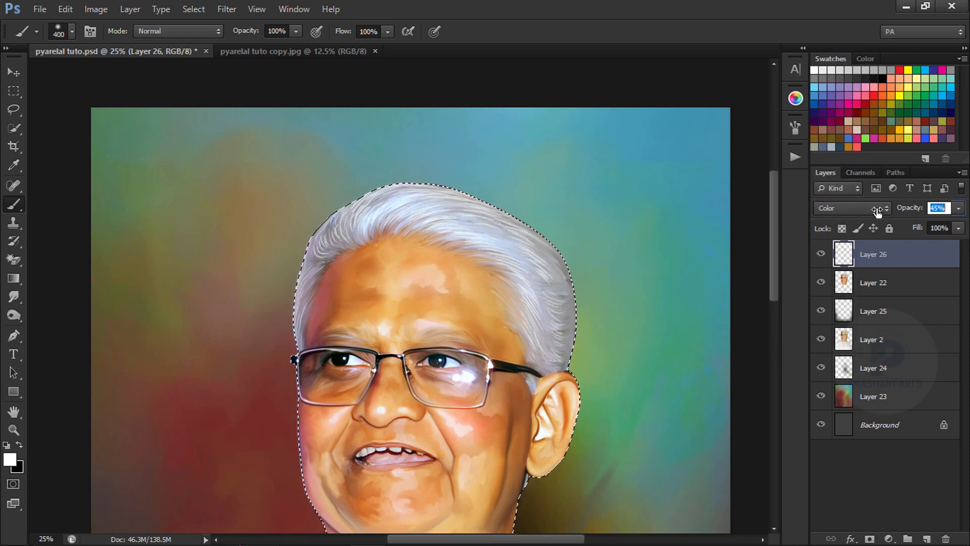
{"action": "key", "text": "Delete"}
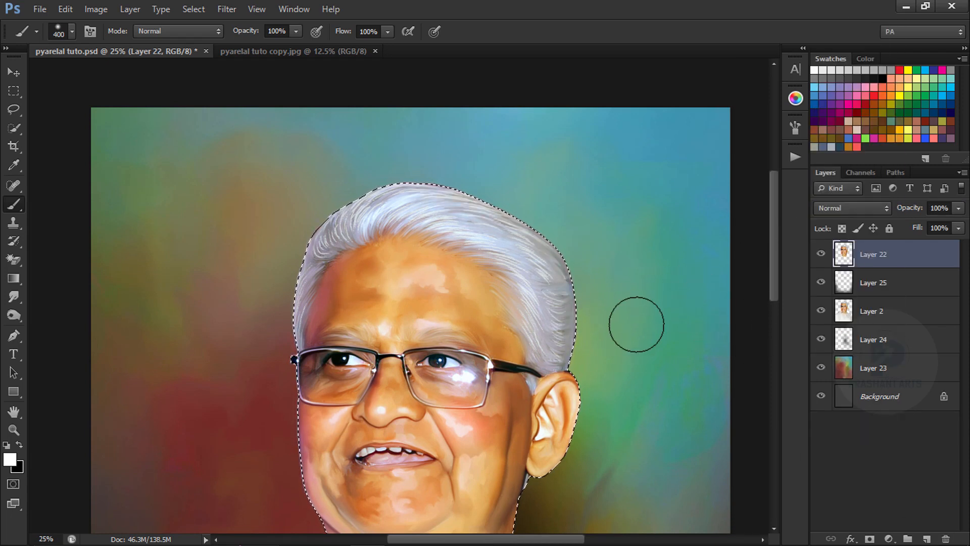
- Clear the head selection and save the document
{"action": "key", "text": "ctrl+d"}
{"action": "key", "text": "ctrl+s"}
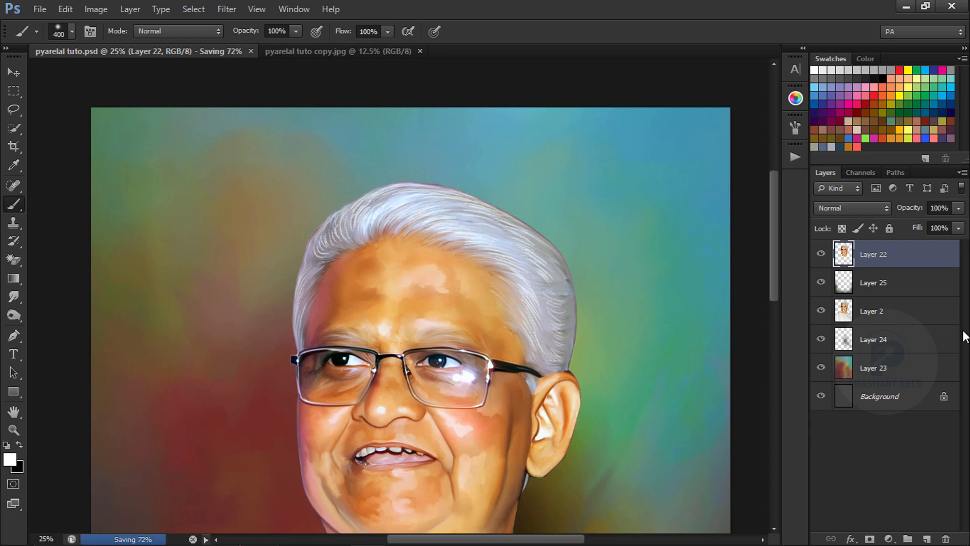
- Add a layer above Layer 22 and paint the iris of the man's right eye solid black with a 20 px brush
{"action": "key", "text": "ctrl+shift+alt+n"}
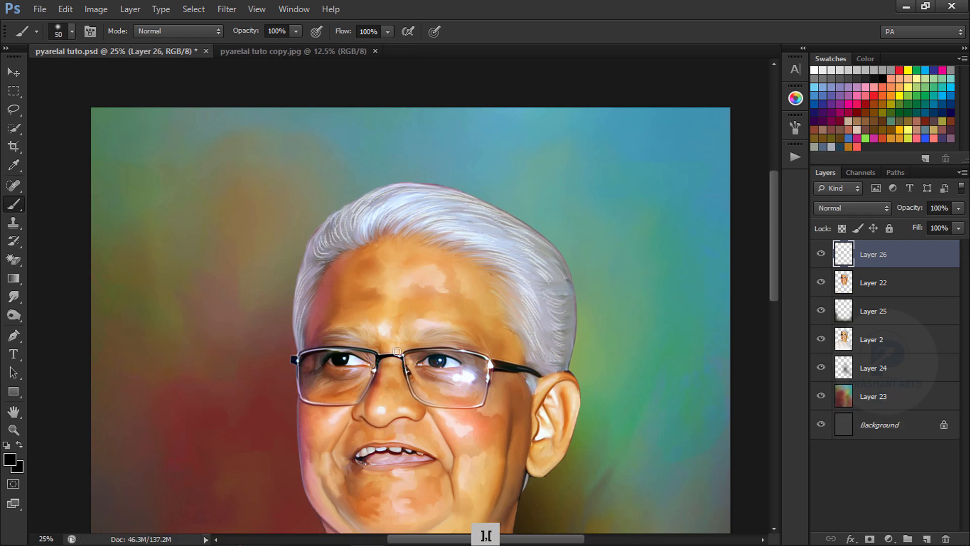
{"action": "key", "text": "ctrl+equal"}
{"action": "key", "text": "ctrl+equal"}
{"action": "key", "text": "ctrl+equal"}
{"action": "left_click_drag", "start_coordinate": [364, 374], "coordinate": [364, 248]}
{"action": "key", "text": "ctrl+equal"}
{"action": "key", "text": "ctrl+equal"}
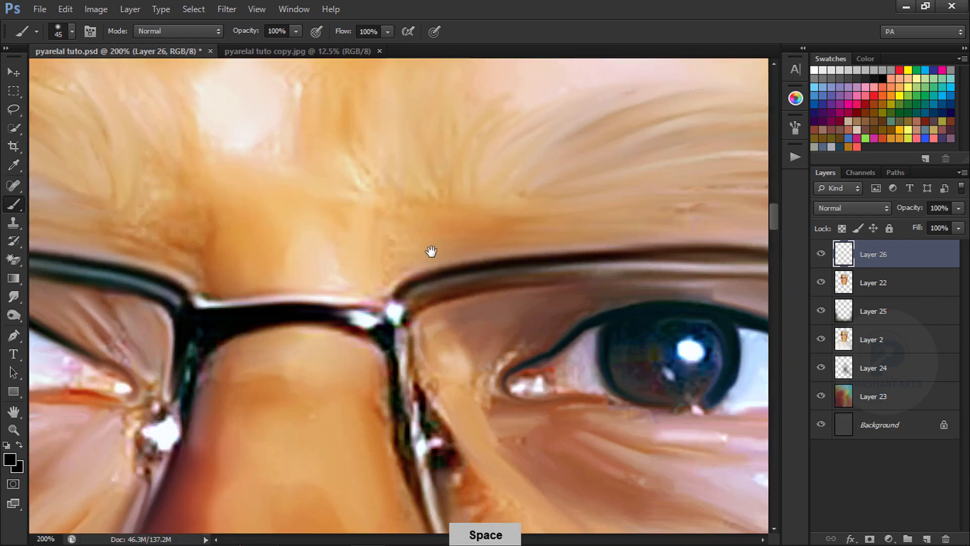
{"action": "left_click_drag", "start_coordinate": [637, 320], "coordinate": [474, 244]}
{"action": "left_click_drag", "start_coordinate": [141, 285], "coordinate": [702, 275]}
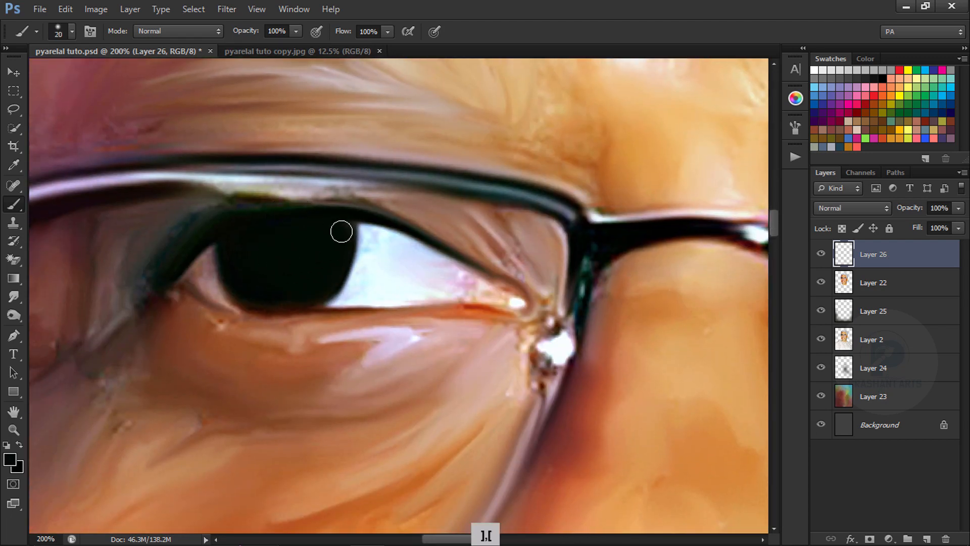
- Paint the iris of the man's left eye solid black with a 15 px brush and check both eyes
{"action": "left_click_drag", "start_coordinate": [708, 262], "coordinate": [329, 263]}
{"action": "left_click_drag", "start_coordinate": [443, 230], "coordinate": [475, 255]}
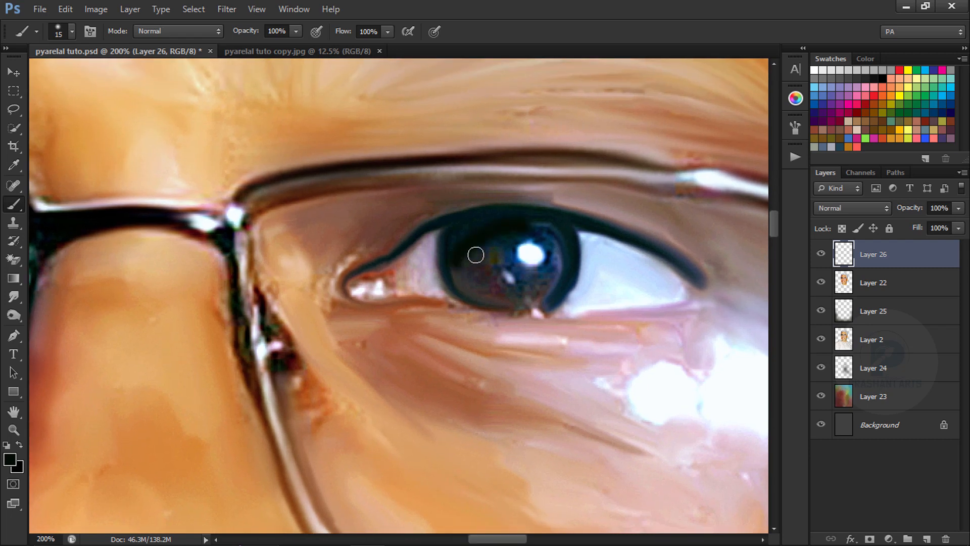
{"action": "left_click_drag", "start_coordinate": [541, 234], "coordinate": [540, 255]}
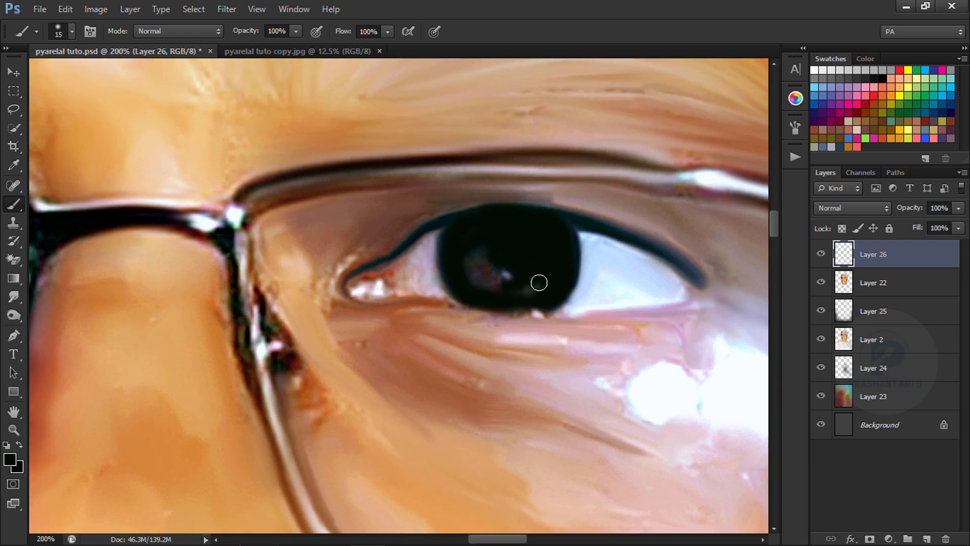
{"action": "key", "text": "ctrl+minus"}
{"action": "key", "text": "ctrl+minus"}
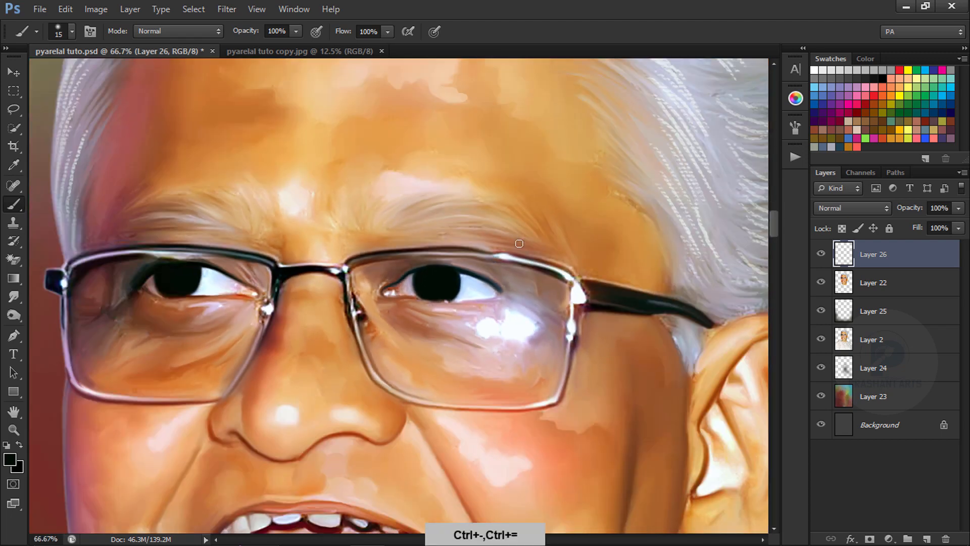
- Hide the black iris layer, add a layer above it and paint white highlights in both eyes with a 10 px brush
{"action": "left_click", "coordinate": [821, 253]}
{"action": "left_click", "coordinate": [925, 538]}
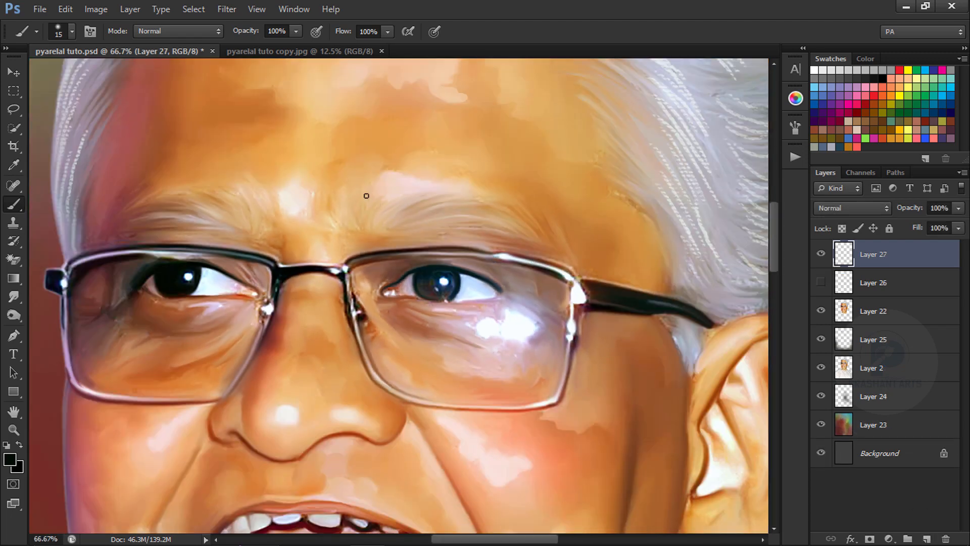
{"action": "key", "text": "ctrl+equal"}
{"action": "key", "text": "ctrl+equal"}
{"action": "key", "text": "bracketleft"}
{"action": "key", "text": "bracketleft"}
{"action": "key", "text": "ctrl+alt+z"}
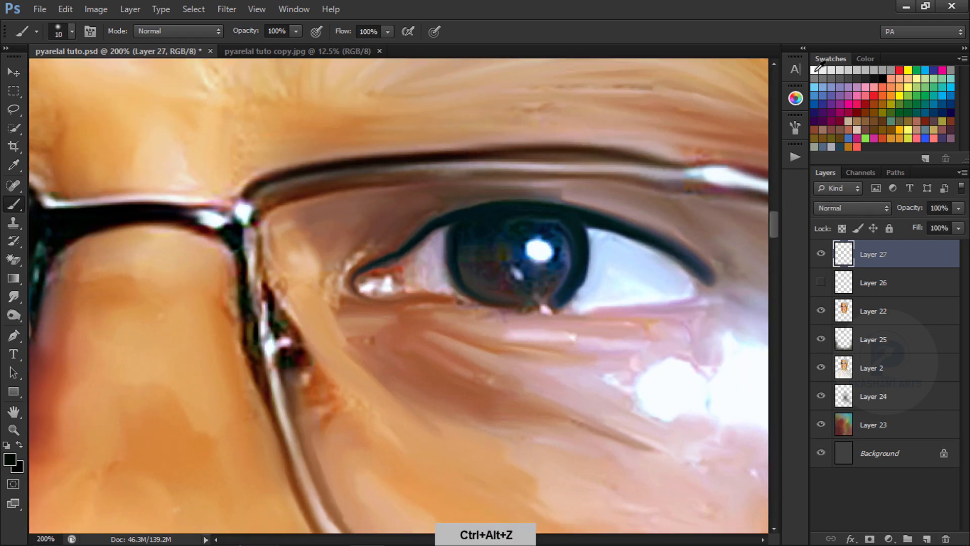
{"action": "left_click", "coordinate": [537, 245], "text": "alt"}
{"action": "left_click_drag", "start_coordinate": [540, 252], "coordinate": [410, 195]}
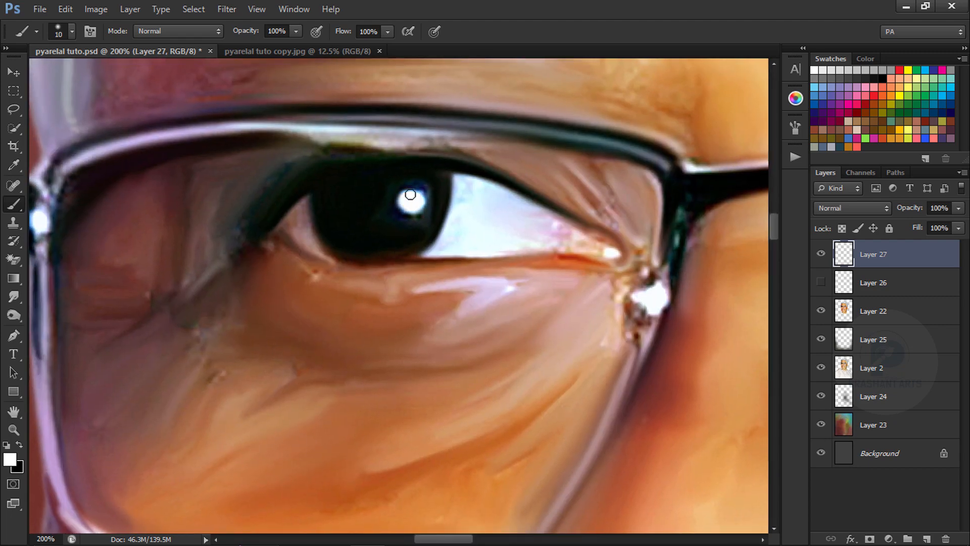
- Show the black iris layer again and check the highlights in both eyes up close and from farther out
{"action": "left_click", "coordinate": [822, 282]}
{"action": "key", "text": "ctrl+minus"}
{"action": "key", "text": "ctrl+minus"}
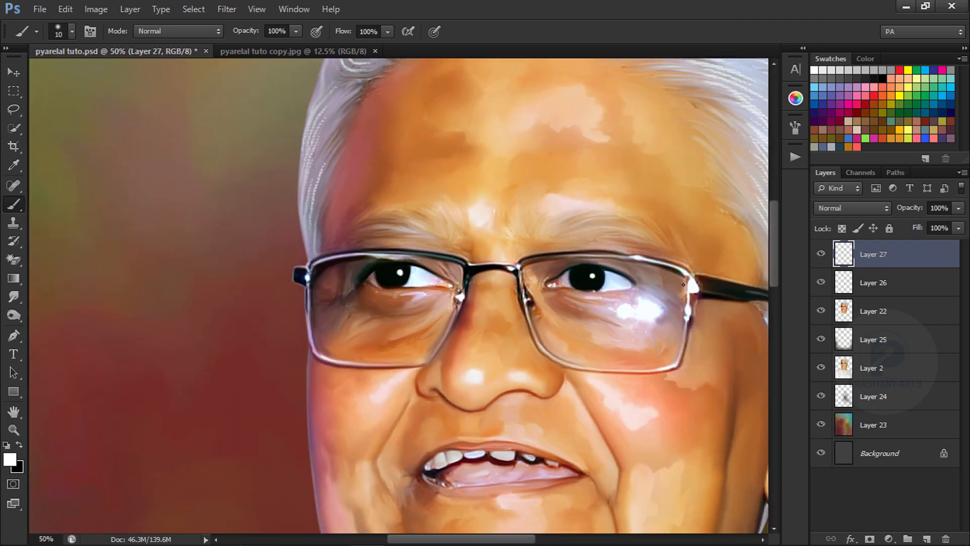
{"action": "key", "text": "ctrl+plus"}
{"action": "key", "text": "ctrl+plus"}
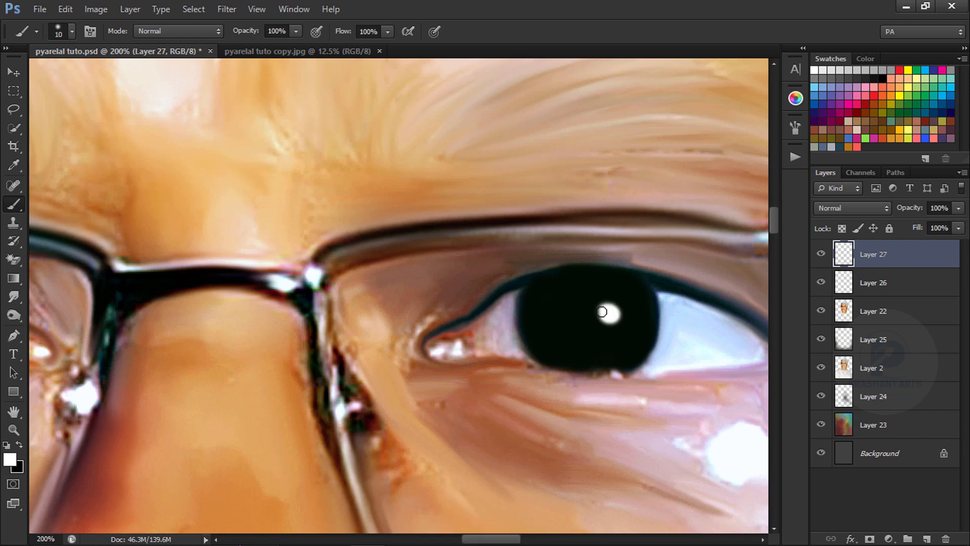
{"action": "key", "text": "ctrl+minus"}
{"action": "key", "text": "ctrl+minus"}
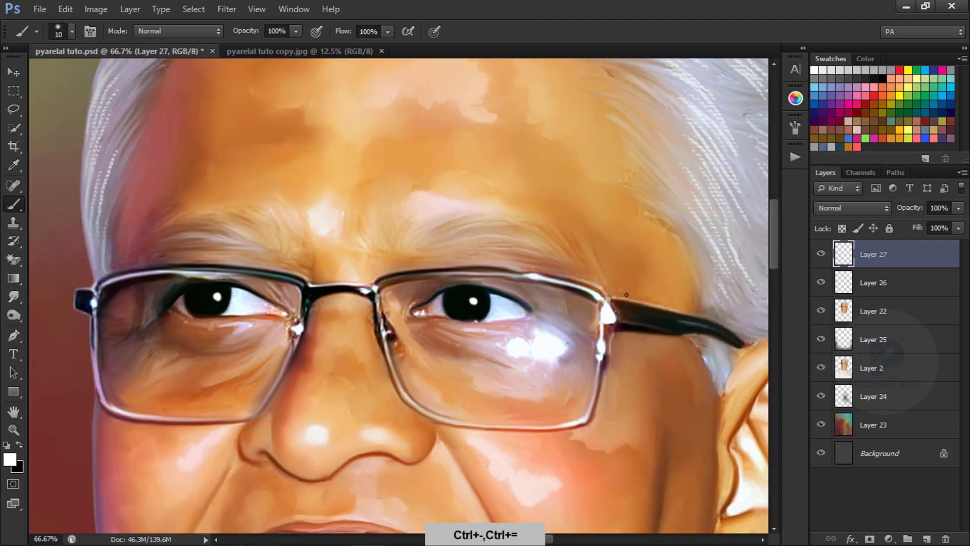
- Merge the iris and highlight layers with Layer 22 and add a new layer above the result
{"action": "left_click", "coordinate": [869, 319], "text": "shift"}
{"action": "key", "text": "ctrl+e"}
{"action": "key", "text": "ctrl+shift+alt+n"}
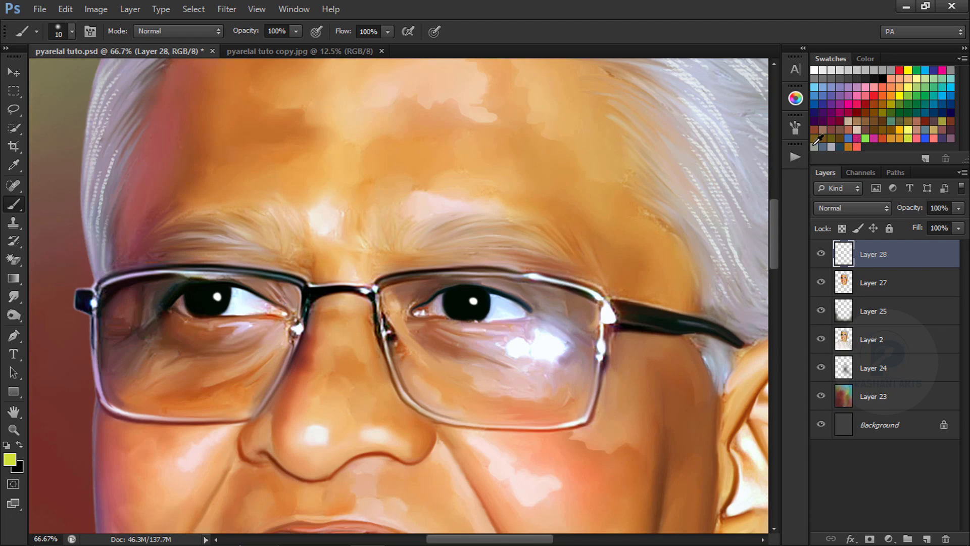
- Undo a trial yellow-green stroke in the man's left iris and reduce the brush opacity to 12%
{"action": "left_click_drag", "start_coordinate": [221, 36], "coordinate": [220, 37]}
{"action": "key", "text": "ctrl+equal"}
{"action": "key", "text": "ctrl+equal"}
{"action": "key", "text": "ctrl+equal"}
{"action": "left_click_drag", "start_coordinate": [608, 332], "coordinate": [367, 270]}
{"action": "mouse_move", "coordinate": [399, 240]}
{"action": "left_mouse_down"}
{"action": "mouse_move", "coordinate": [399, 307]}
{"action": "mouse_move", "coordinate": [426, 325]}
{"action": "left_mouse_up"}
{"action": "key", "text": "ctrl+alt+z"}
{"action": "left_click_drag", "start_coordinate": [267, 29], "coordinate": [215, 37]}
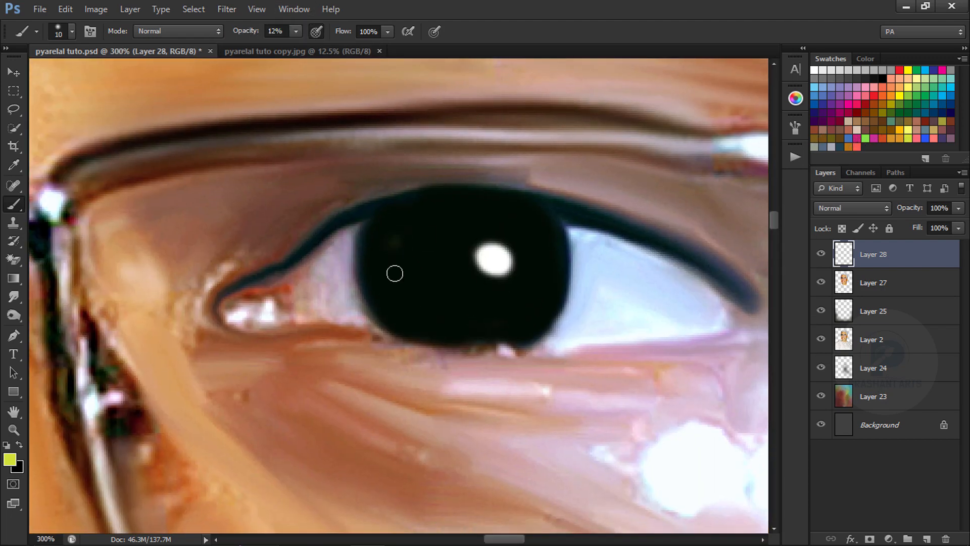
- Build up a yellow-green crescent along the lower iris of the man's left eye with the 10 px brush
{"action": "left_click_drag", "start_coordinate": [395, 274], "coordinate": [420, 314]}
{"action": "mouse_move", "coordinate": [395, 248]}
{"action": "left_mouse_down"}
{"action": "mouse_move", "coordinate": [401, 276]}
{"action": "mouse_move", "coordinate": [461, 324]}
{"action": "left_mouse_up"}
{"action": "mouse_move", "coordinate": [536, 241]}
{"action": "left_mouse_down"}
{"action": "mouse_move", "coordinate": [535, 256]}
{"action": "mouse_move", "coordinate": [424, 309]}
{"action": "left_mouse_up"}
{"action": "mouse_move", "coordinate": [514, 301]}
{"action": "left_mouse_down"}
{"action": "mouse_move", "coordinate": [497, 315]}
{"action": "mouse_move", "coordinate": [430, 311]}
{"action": "mouse_move", "coordinate": [498, 310]}
{"action": "mouse_move", "coordinate": [420, 299]}
{"action": "mouse_move", "coordinate": [402, 279]}
{"action": "left_mouse_up"}
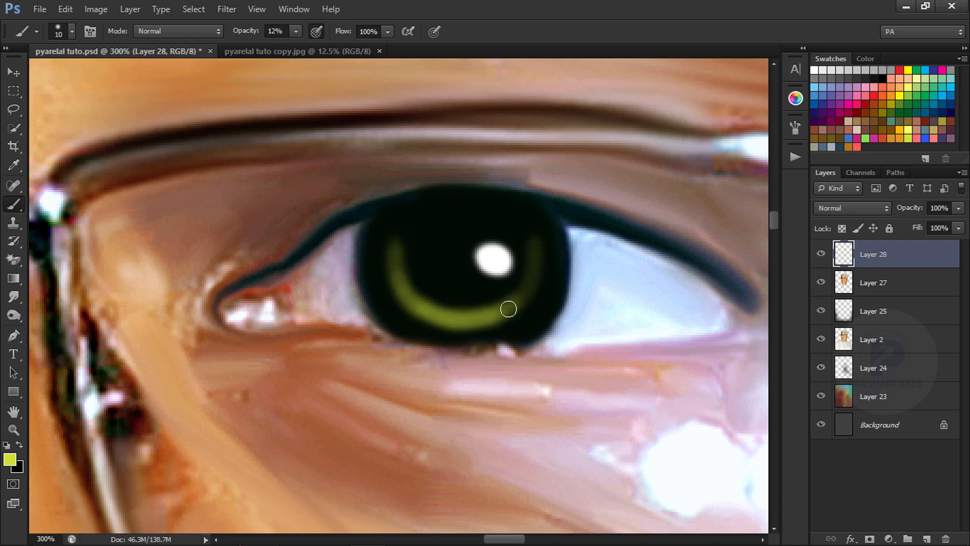
{"action": "mouse_move", "coordinate": [509, 309]}
{"action": "left_mouse_down"}
{"action": "mouse_move", "coordinate": [531, 249]}
{"action": "mouse_move", "coordinate": [469, 308]}
{"action": "left_mouse_up"}
{"action": "key", "text": "ctrl+minus"}
{"action": "key", "text": "ctrl+minus"}
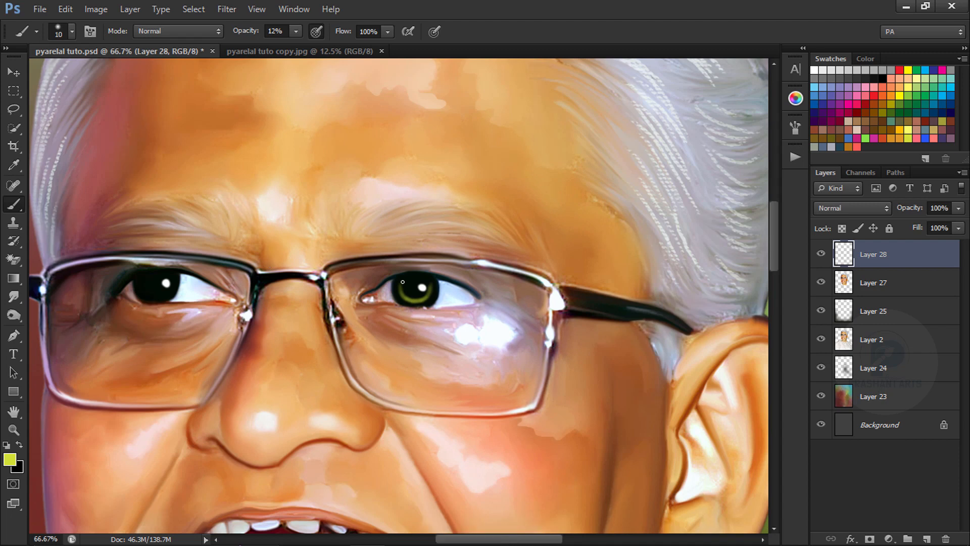
{"action": "left_click", "coordinate": [13, 73]}
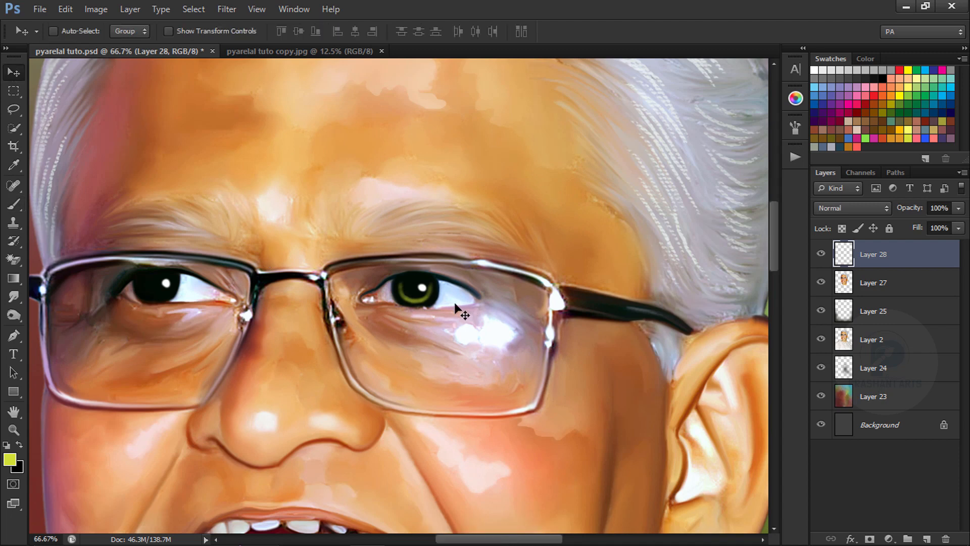
{"action": "left_click", "coordinate": [13, 297]}
{"action": "key", "text": "ctrl+plus"}
{"action": "key", "text": "ctrl+plus"}
{"action": "key", "text": "bracketleft"}
{"action": "key", "text": "bracketleft"}
{"action": "key", "text": "bracketleft"}
{"action": "key", "text": "bracketleft"}
{"action": "key", "text": "bracketleft"}
{"action": "key", "text": "bracketleft"}
{"action": "key", "text": "bracketleft"}
{"action": "key", "text": "bracketleft"}
{"action": "key", "text": "bracketleft"}
{"action": "key", "text": "bracketleft"}
{"action": "key", "text": "bracketleft"}
{"action": "key", "text": "bracketleft"}
{"action": "key", "text": "bracketleft"}
{"action": "key", "text": "bracketleft"}
{"action": "key", "text": "bracketleft"}
{"action": "key", "text": "bracketleft"}
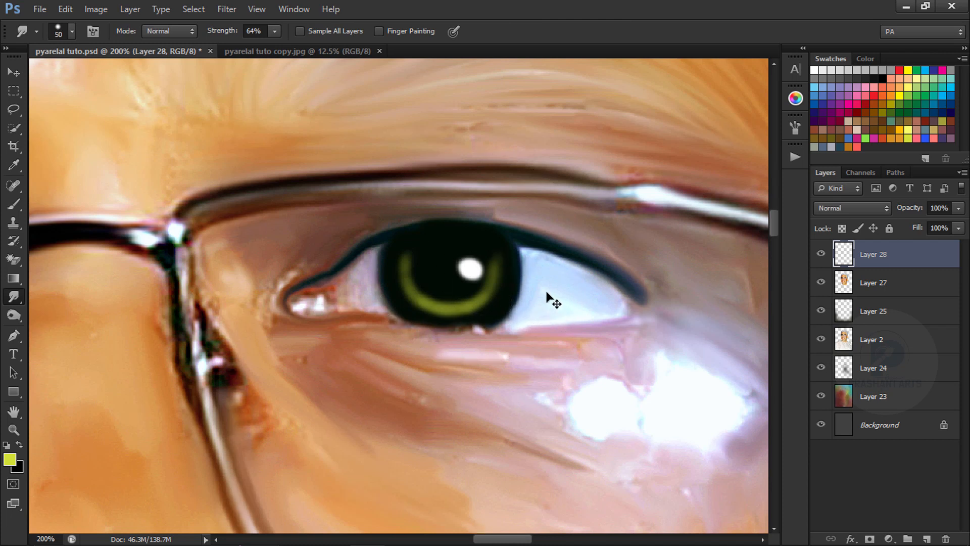
- Transform the yellow-green crescent, stretching it wider on both sides and slightly taller to fill the iris
{"action": "key", "text": "ctrl+t"}
{"action": "left_click_drag", "start_coordinate": [507, 284], "coordinate": [515, 283]}
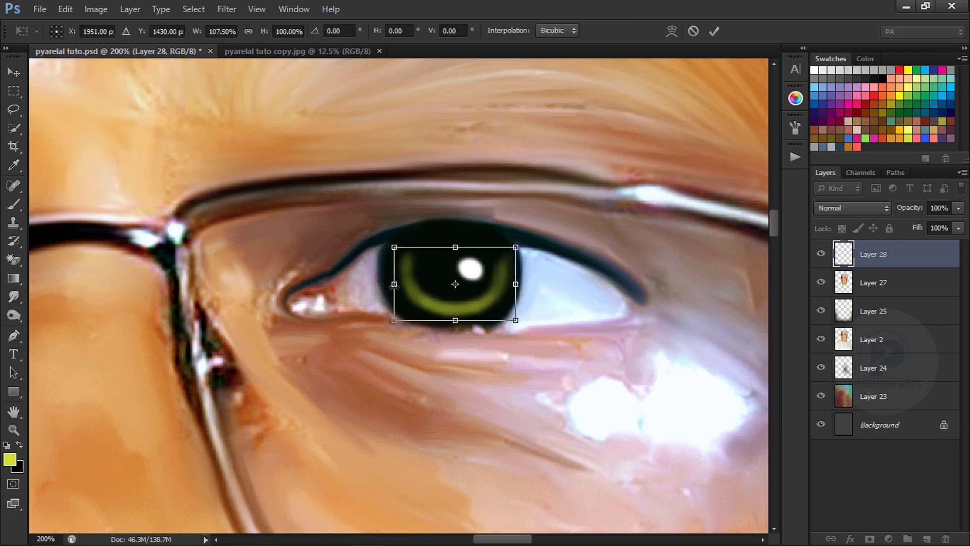
{"action": "left_click_drag", "start_coordinate": [395, 284], "coordinate": [382, 284]}
{"action": "left_click_drag", "start_coordinate": [449, 247], "coordinate": [449, 233]}
{"action": "left_click", "coordinate": [714, 32]}
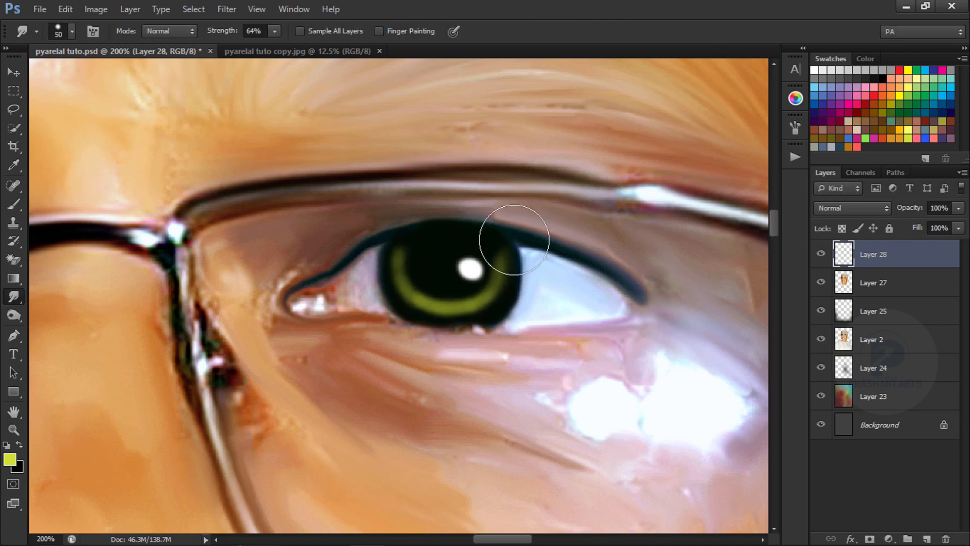
- Nudge the yellow-green crescent into place within the iris and check both eyes from farther out
{"action": "left_click", "coordinate": [15, 73]}
{"action": "left_click_drag", "start_coordinate": [448, 306], "coordinate": [451, 308]}
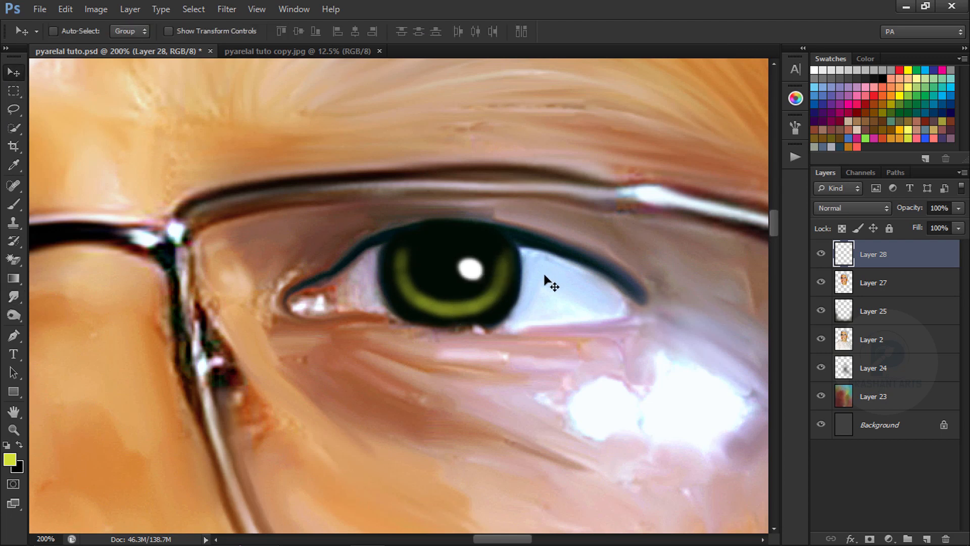
{"action": "key", "text": "ctrl+minus"}
{"action": "key", "text": "ctrl+minus"}
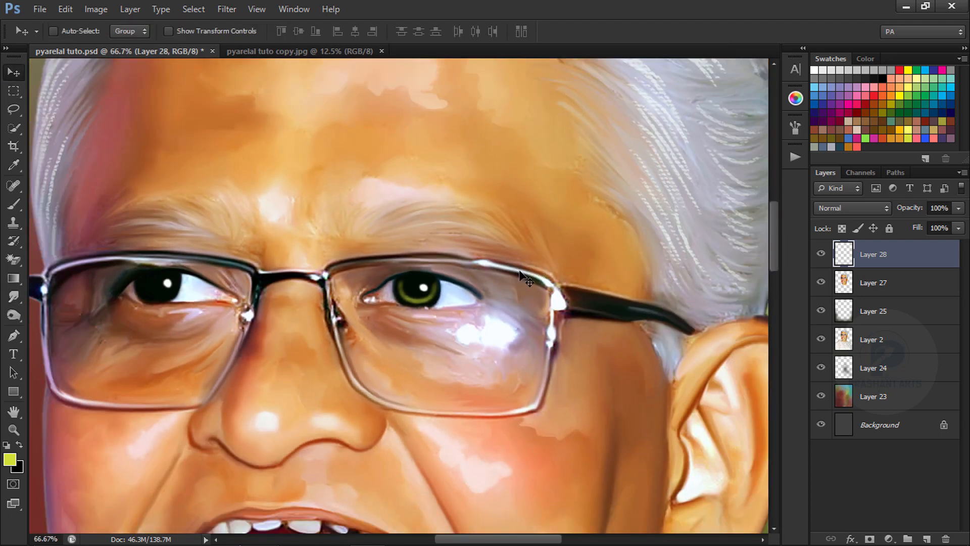
- Rotate the yellow-green crescent slightly counter-clockwise in the man's left iris and fine-tune its position
{"action": "key", "text": "ctrl+plus"}
{"action": "key", "text": "ctrl+plus"}
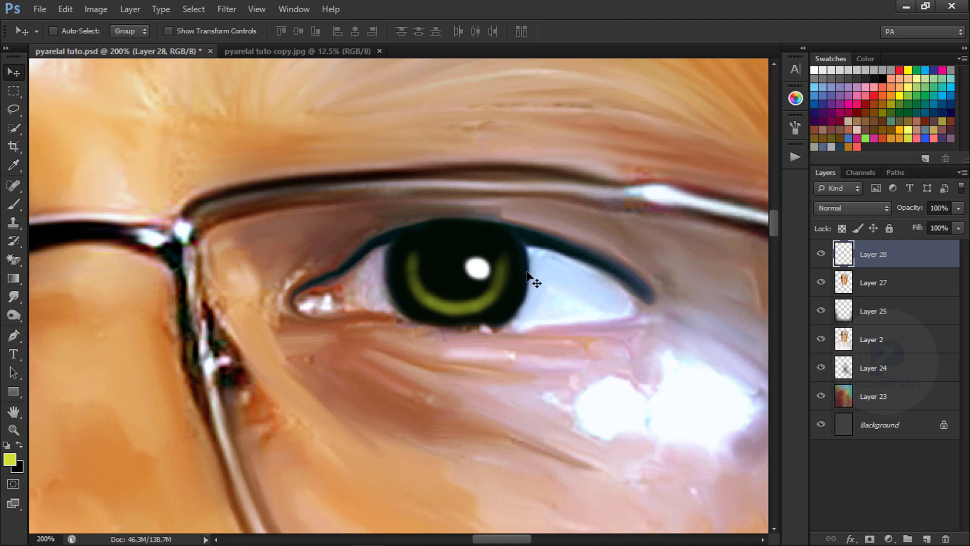
{"action": "key", "text": "ctrl+t"}
{"action": "left_click_drag", "start_coordinate": [527, 273], "coordinate": [602, 210]}
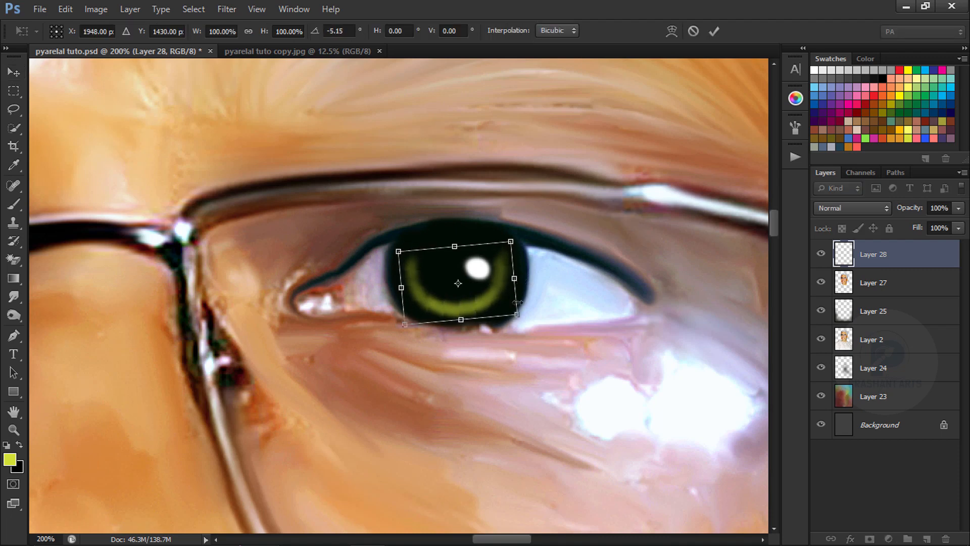
{"action": "left_click_drag", "start_coordinate": [517, 281], "coordinate": [520, 282]}
{"action": "left_click", "coordinate": [715, 34]}
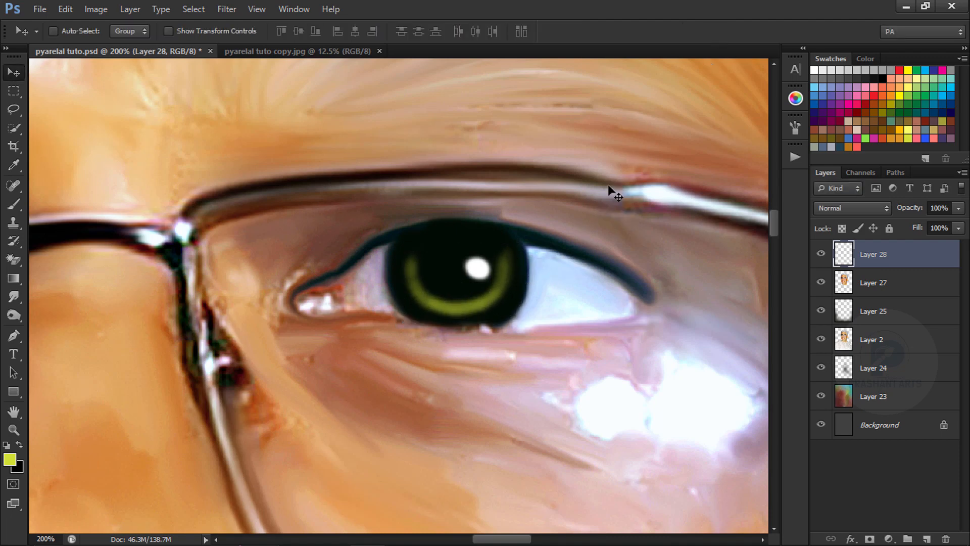
- Duplicate the crescent layer, place the copy in the man's right iris, and merge the two crescent layers
{"action": "key", "text": "ctrl+minus"}
{"action": "key", "text": "ctrl+minus"}
{"action": "key", "text": "ctrl+j"}
{"action": "left_click_drag", "start_coordinate": [432, 298], "coordinate": [168, 293]}
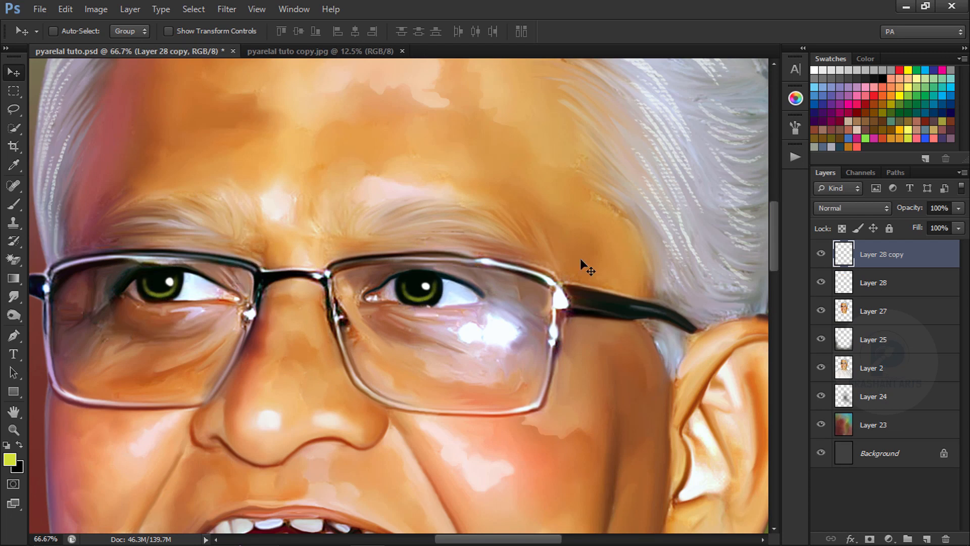
{"action": "key", "text": "ctrl+e"}
- Shift the hue of both iris crescents to -14 with Hue/Saturation
{"action": "key", "text": "ctrl+u"}
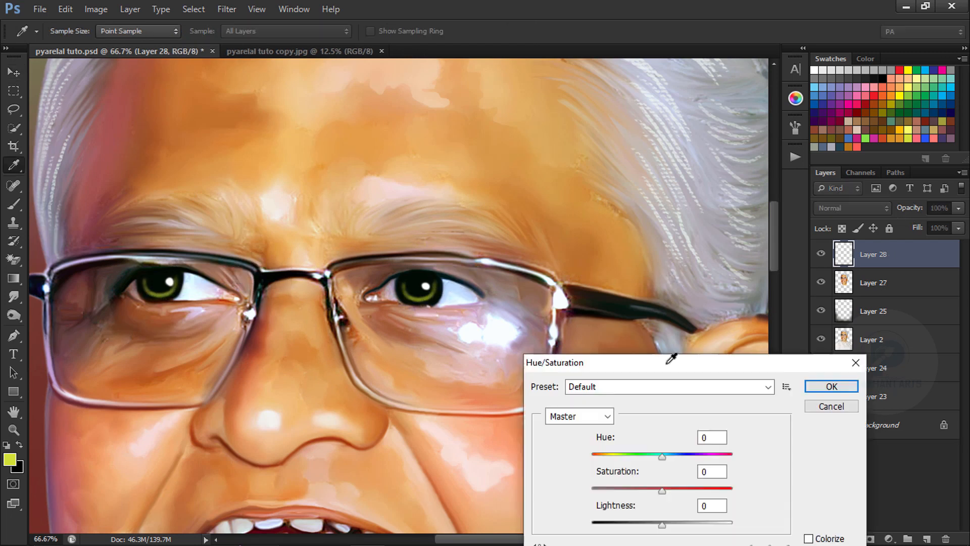
{"action": "left_click_drag", "start_coordinate": [627, 453], "coordinate": [635, 455]}
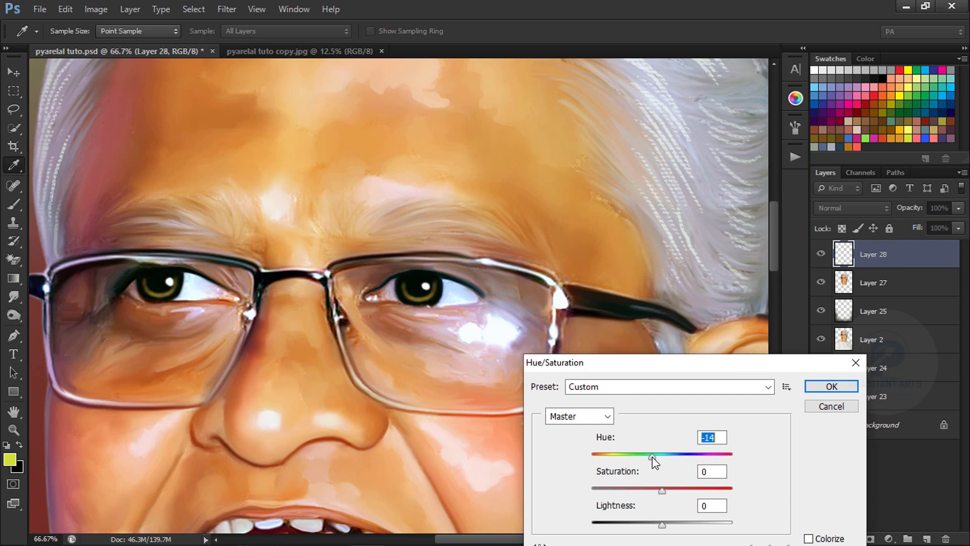
{"action": "left_click", "coordinate": [831, 387]}
{"action": "key", "text": "ctrl+minus"}
{"action": "key", "text": "ctrl+minus"}
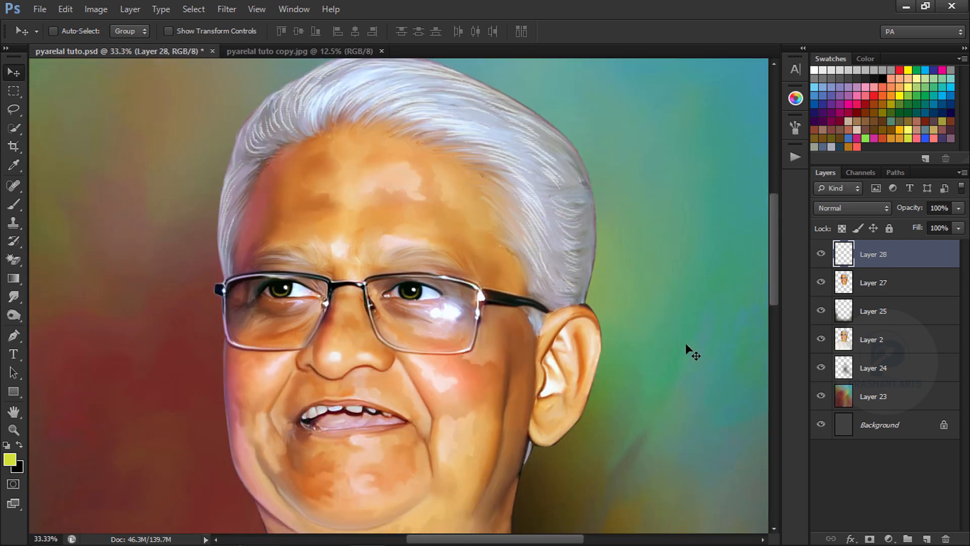
{"action": "key", "text": "ctrl+minus"}
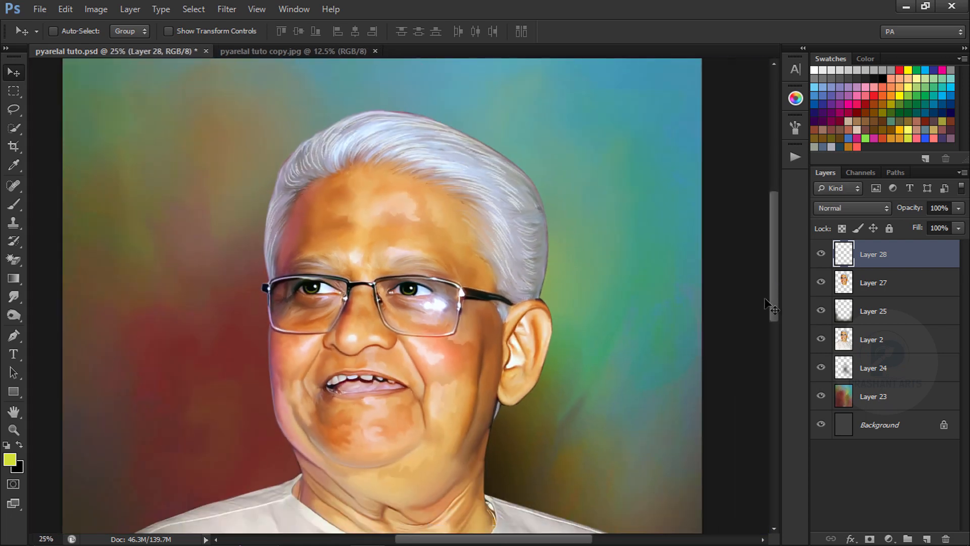
- Add a Hue/Saturation adjustment above Layer 27 with saturation +18 and fill its mask with black
{"action": "left_click", "coordinate": [859, 287]}
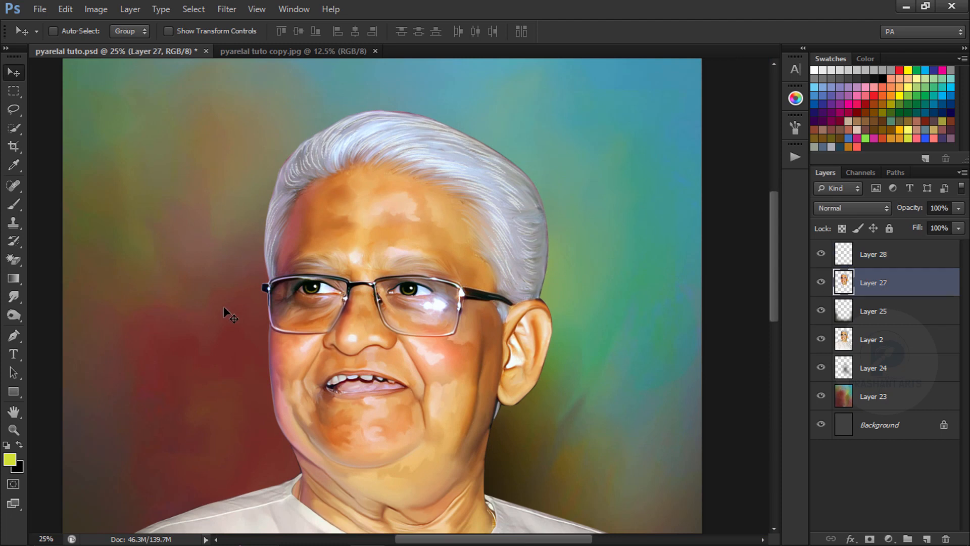
{"action": "left_click", "coordinate": [893, 539]}
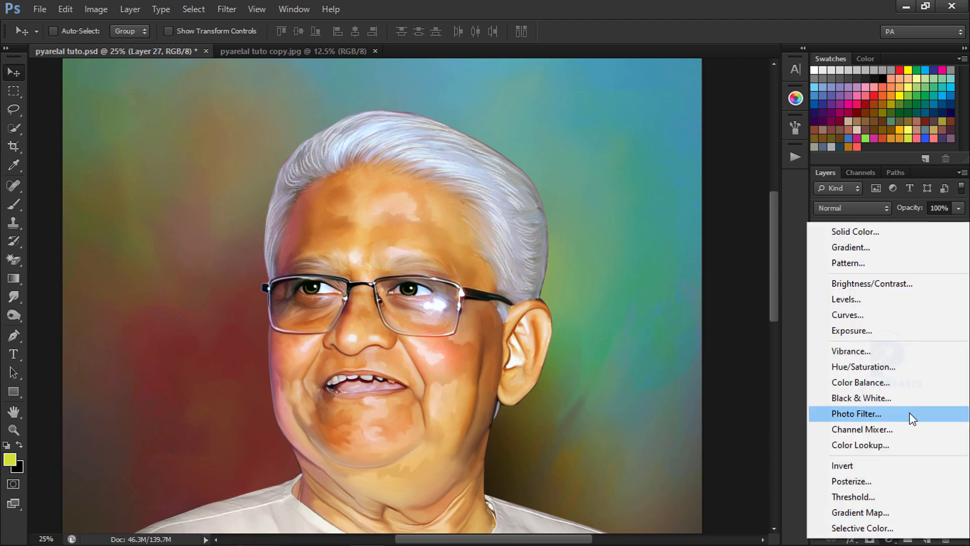
{"action": "left_click", "coordinate": [882, 369]}
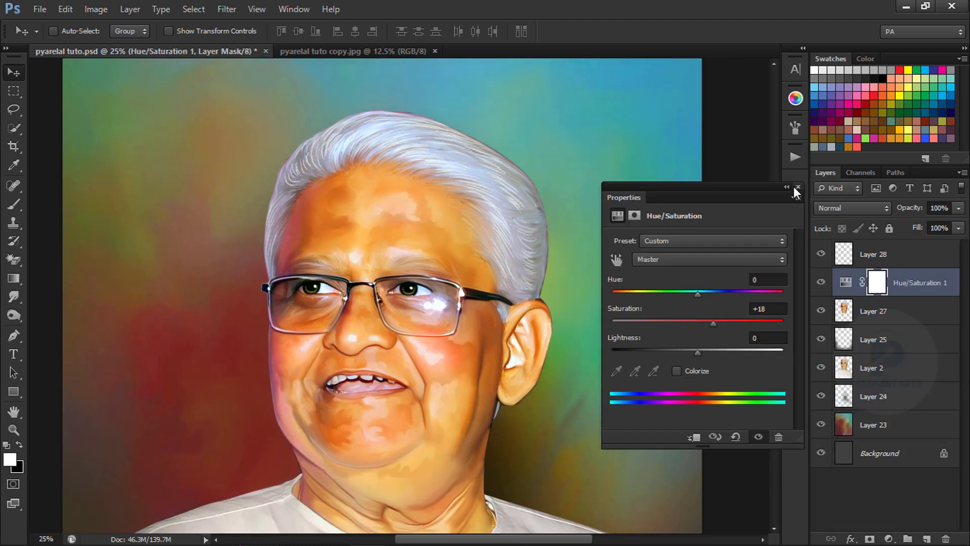
{"action": "left_click", "coordinate": [798, 187]}
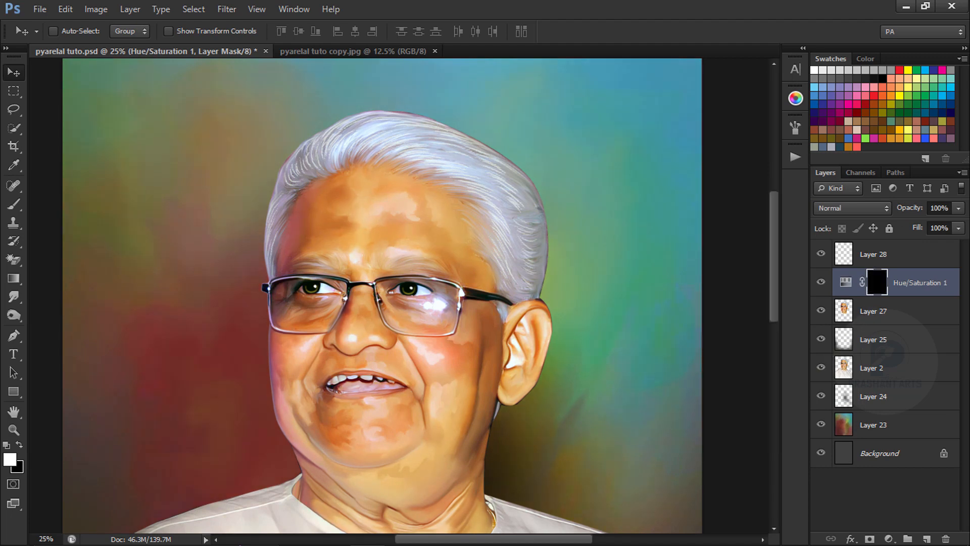
- Paint white on the adjustment's mask over the lips and mouth, using brush sizes of 45 and 30 px
{"action": "left_click", "coordinate": [14, 205]}
{"action": "key", "text": "ctrl+plus"}
{"action": "key", "text": "ctrl+plus"}
{"action": "key", "text": "["}
{"action": "left_click_drag", "start_coordinate": [342, 390], "coordinate": [386, 271]}
{"action": "key", "text": "["}
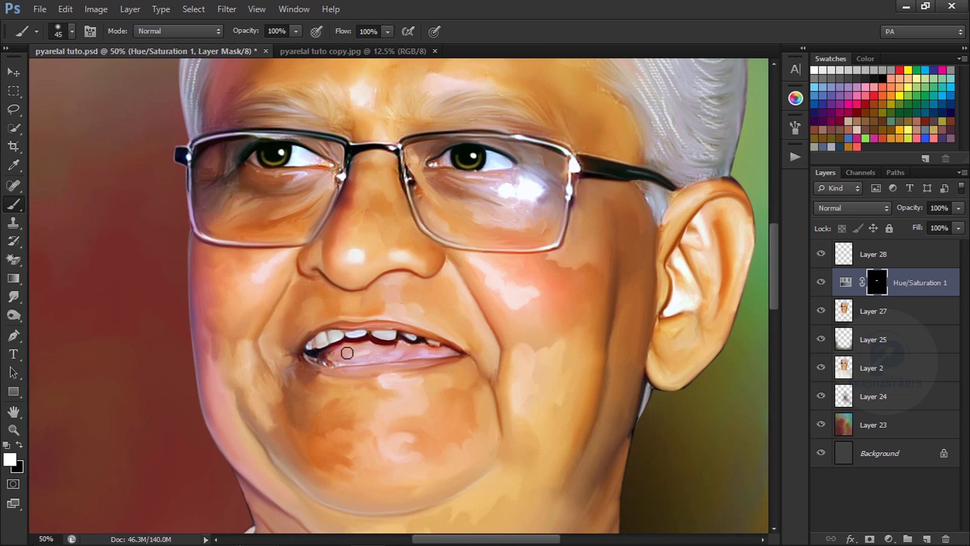
{"action": "key", "text": "bracketleft"}
- Raise the mouth adjustment's saturation to +37
{"action": "double_click", "coordinate": [845, 282]}
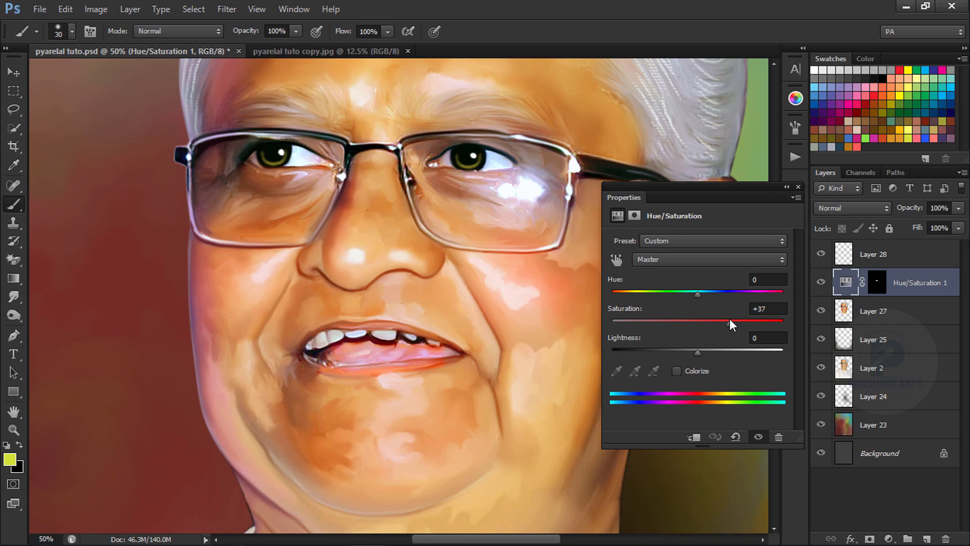
{"action": "left_click", "coordinate": [798, 187]}
{"action": "key", "text": "ctrl+minus"}
{"action": "key", "text": "ctrl+minus"}
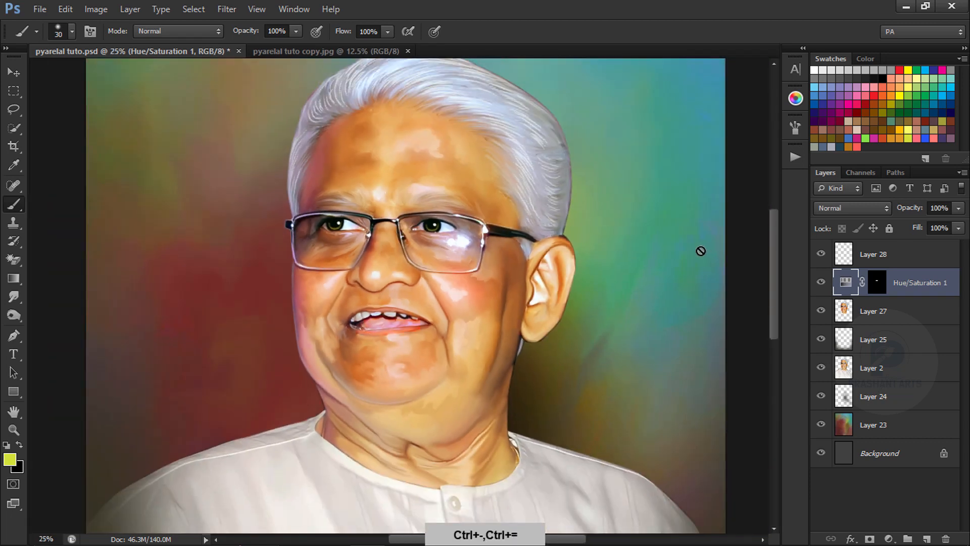
- Lower the mouth adjustment's opacity to 75% and merge it into Layer 27
{"action": "key", "text": "ctrl+minus"}
{"action": "left_click_drag", "start_coordinate": [910, 208], "coordinate": [902, 208]}
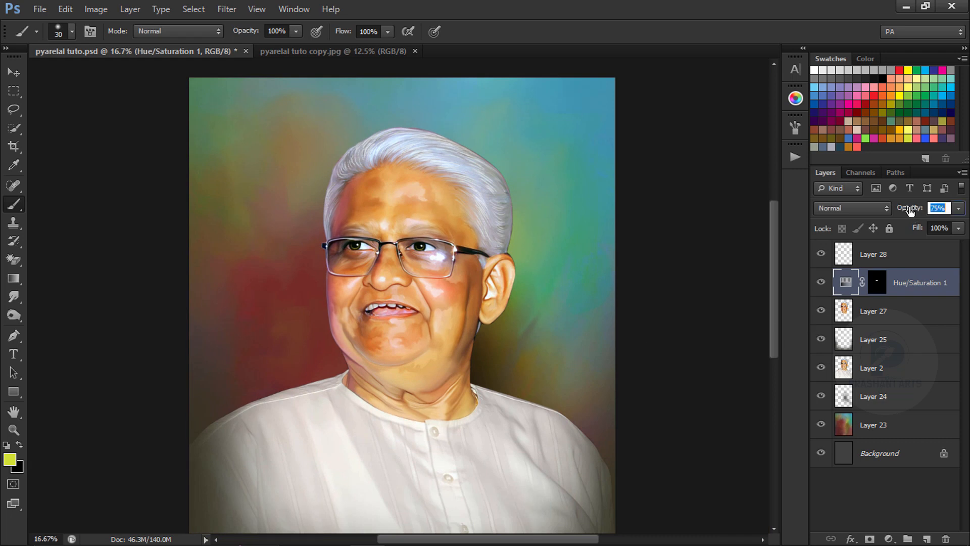
{"action": "key", "text": "Delete"}
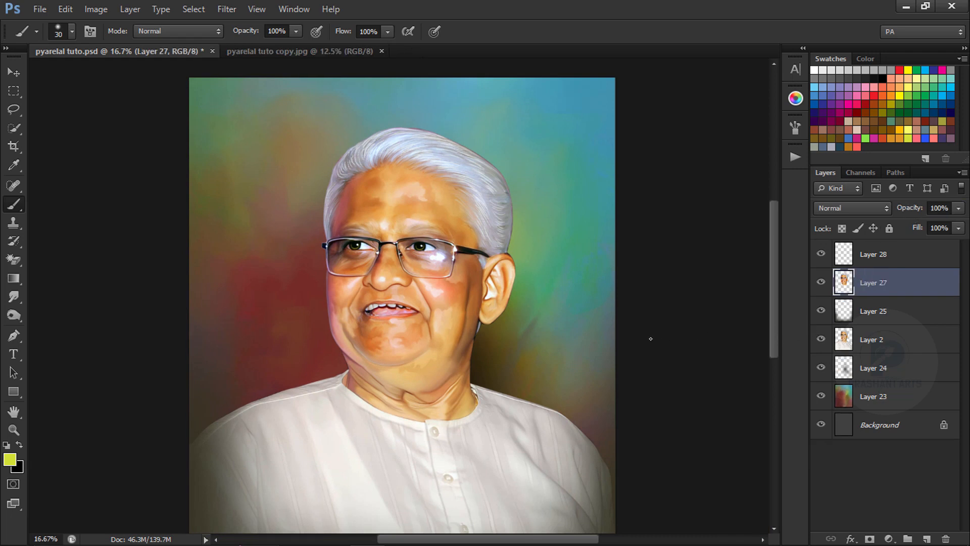
{"action": "key", "text": "ctrl+minus"}
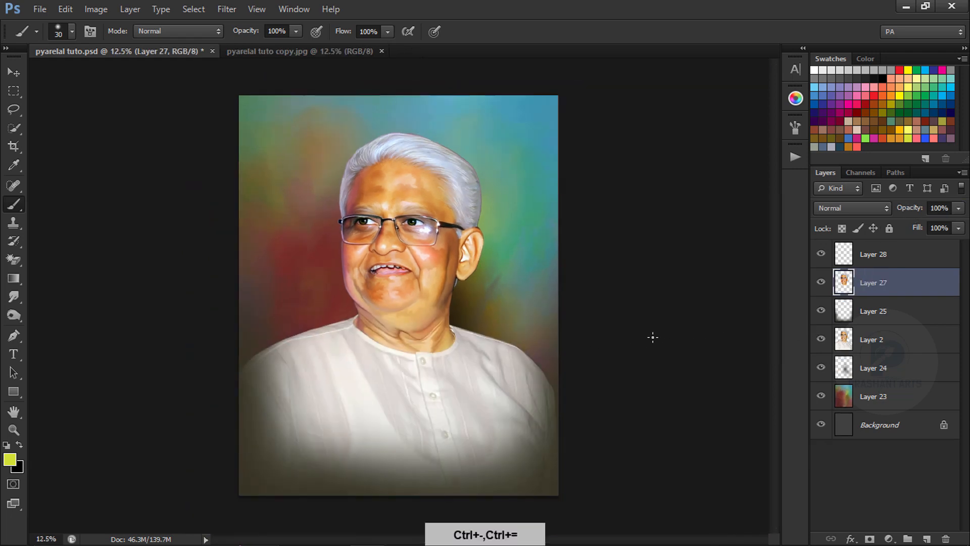
- Stamp all visible layers into a new merged layer above Layer 28
{"action": "left_click", "coordinate": [900, 258]}
{"action": "key", "text": "ctrl+shift+alt+e"}
- Group the layers from Layer 28 down to Layer 23 and hide the group
{"action": "left_click", "coordinate": [875, 286]}
{"action": "left_click", "coordinate": [880, 425], "text": "ctrl"}
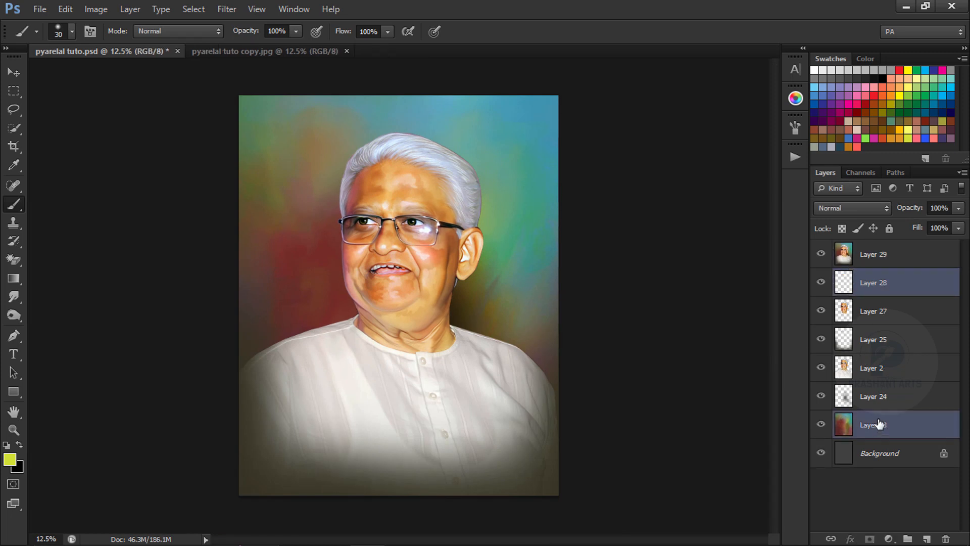
{"action": "left_click", "coordinate": [911, 294]}
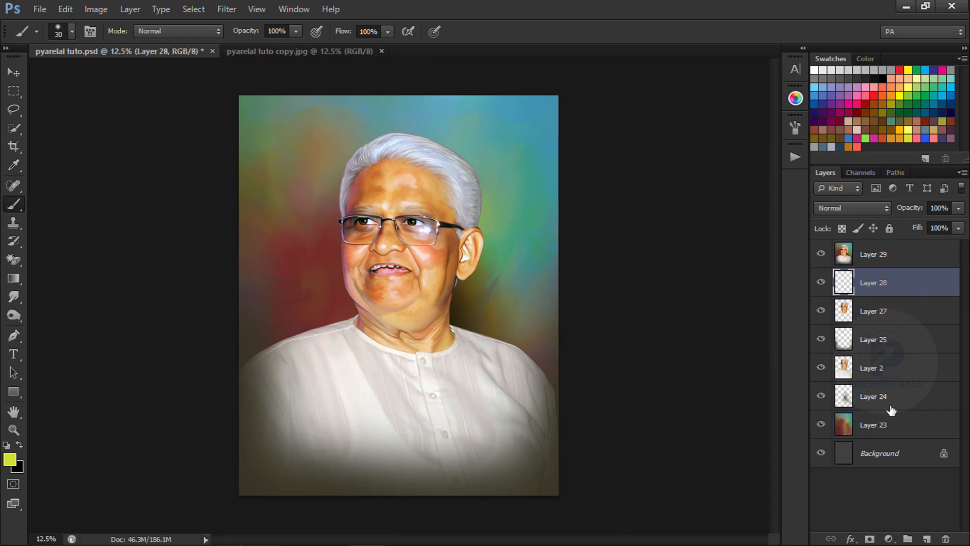
{"action": "left_click", "coordinate": [883, 429], "text": "shift"}
{"action": "key", "text": "ctrl+g"}
{"action": "left_click", "coordinate": [821, 277]}
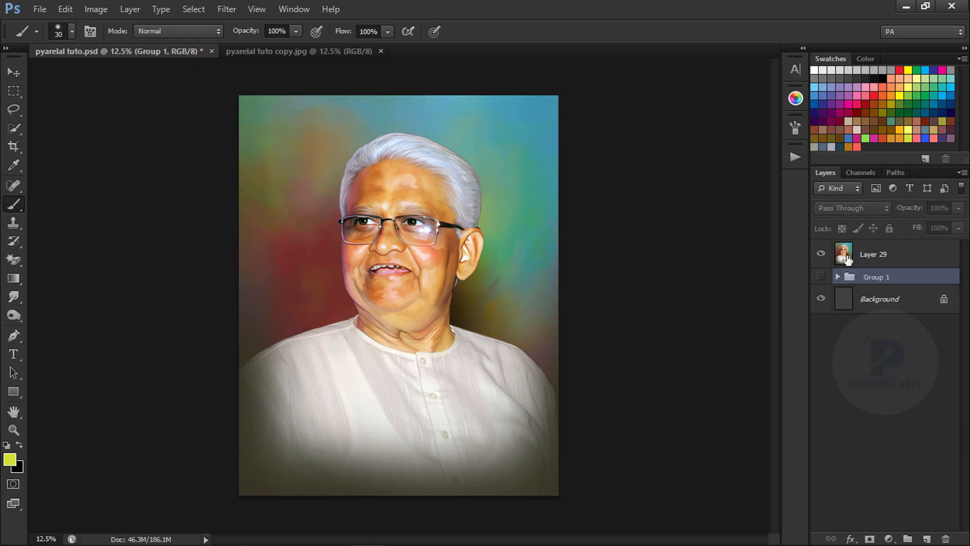
- Soften the hair outline against the backdrop on Layer 29 with the Smudge tool at 30% strength and a 150 px brush
{"action": "left_click", "coordinate": [845, 261]}
{"action": "left_click", "coordinate": [13, 296]}
{"action": "left_click", "coordinate": [72, 32]}
{"action": "double_click", "coordinate": [74, 141]}
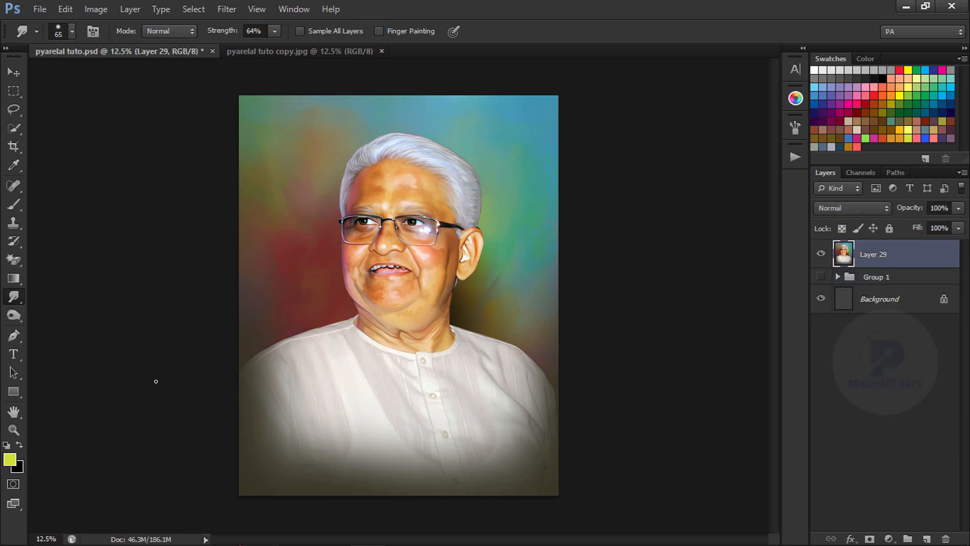
{"action": "key", "text": "ctrl+equal"}
{"action": "key", "text": "ctrl+equal"}
{"action": "key", "text": "ctrl+equal"}
{"action": "key", "text": "space"}
{"action": "left_click_drag", "start_coordinate": [579, 186], "coordinate": [447, 425]}
{"action": "key", "text": "bracketright"}
{"action": "key", "text": "bracketright"}
{"action": "key", "text": "bracketright"}
{"action": "key", "text": "bracketright"}
{"action": "key", "text": "bracketright"}
{"action": "key", "text": "bracketright"}
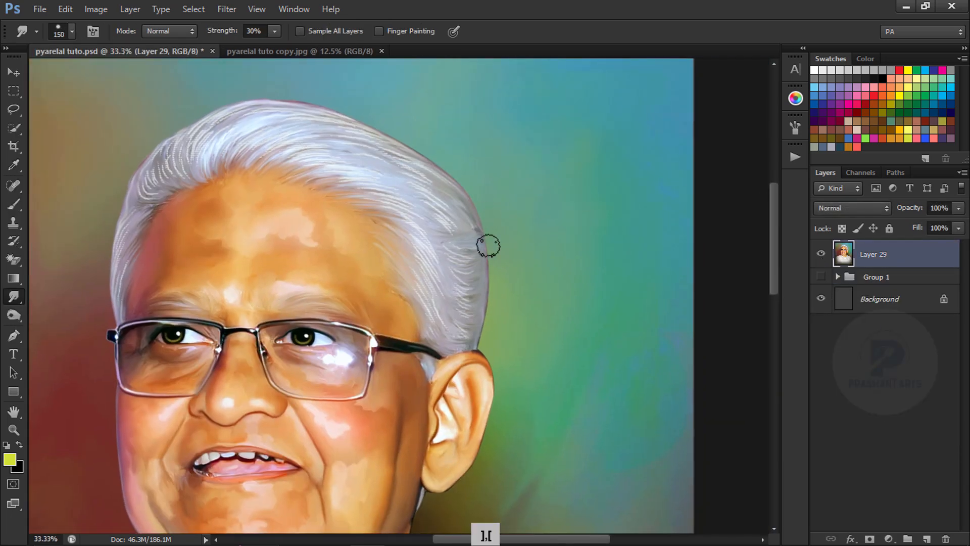
{"action": "key", "text": "ctrl+alt+z"}
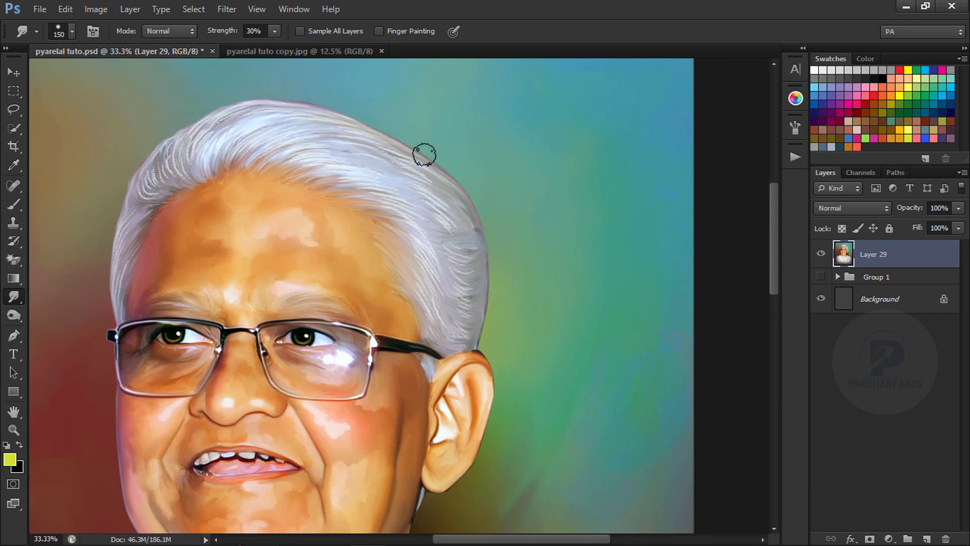
{"action": "key", "text": "space"}
{"action": "mouse_move", "coordinate": [438, 511]}
{"action": "left_mouse_down"}
{"action": "mouse_move", "coordinate": [463, 298]}
{"action": "mouse_move", "coordinate": [451, 273]}
{"action": "left_mouse_up"}
{"action": "key", "text": "bracketleft"}
{"action": "key", "text": "ctrl+minus"}
{"action": "key", "text": "ctrl+minus"}
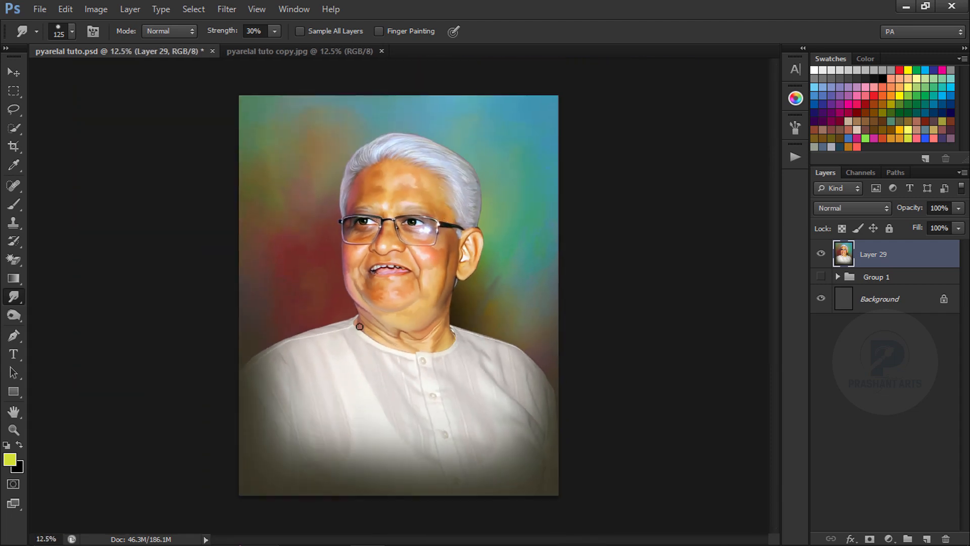
- Switch the Smudge tool to a plain round brush, reduced to 15 px with 80% strength, for detail work around the nose and eyes
{"action": "key", "text": "ctrl+plus"}
{"action": "key", "text": "ctrl+plus"}
{"action": "key", "text": "ctrl+plus"}
{"action": "key", "text": "ctrl+plus"}
{"action": "key", "text": "ctrl+plus"}
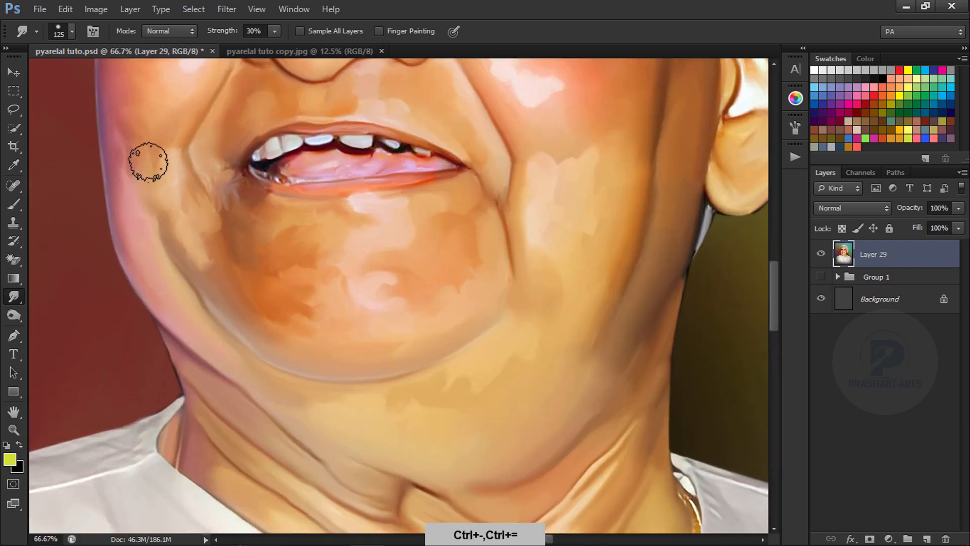
{"action": "left_click", "coordinate": [66, 29]}
{"action": "left_click", "coordinate": [472, 202]}
{"action": "left_click_drag", "start_coordinate": [472, 202], "coordinate": [537, 375]}
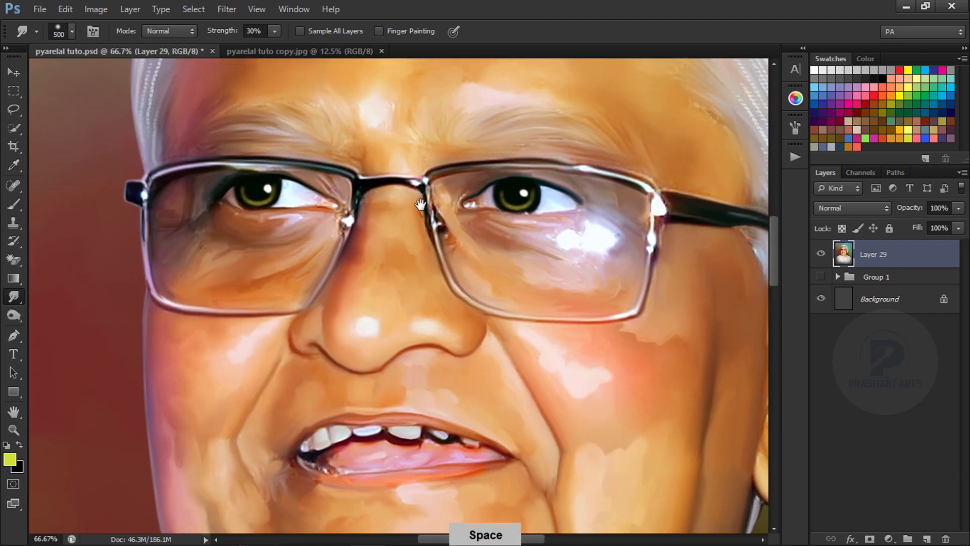
{"action": "key", "text": "ctrl+plus"}
{"action": "key", "text": "ctrl+plus"}
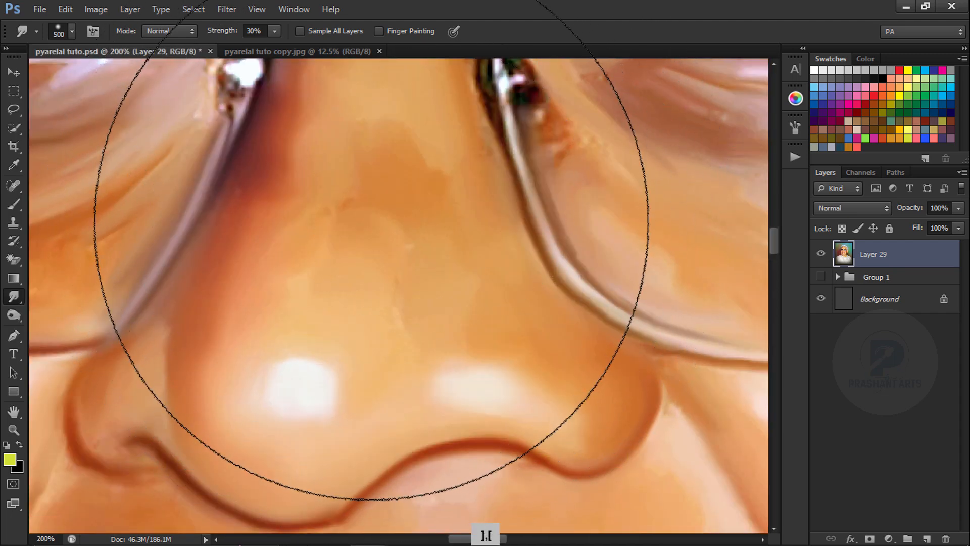
{"action": "key", "text": "bracketleft"}
{"action": "key", "text": "bracketleft"}
{"action": "key", "text": "bracketleft"}
{"action": "key", "text": "bracketleft"}
{"action": "key", "text": "bracketleft"}
{"action": "key", "text": "bracketleft"}
{"action": "key", "text": "bracketleft"}
{"action": "key", "text": "bracketleft"}
{"action": "key", "text": "bracketleft"}
{"action": "key", "text": "bracketleft"}
{"action": "key", "text": "bracketleft"}
{"action": "key", "text": "bracketleft"}
{"action": "key", "text": "bracketleft"}
{"action": "key", "text": "bracketleft"}
{"action": "key", "text": "bracketleft"}
{"action": "key", "text": "bracketleft"}
{"action": "key", "text": "bracketleft"}
{"action": "key", "text": "bracketleft"}
{"action": "key", "text": "bracketleft"}
{"action": "key", "text": "bracketleft"}
{"action": "mouse_move", "coordinate": [346, 209]}
{"action": "left_mouse_down"}
{"action": "mouse_move", "coordinate": [378, 263]}
{"action": "mouse_move", "coordinate": [267, 398]}
{"action": "left_mouse_up"}
{"action": "key", "text": "8"}
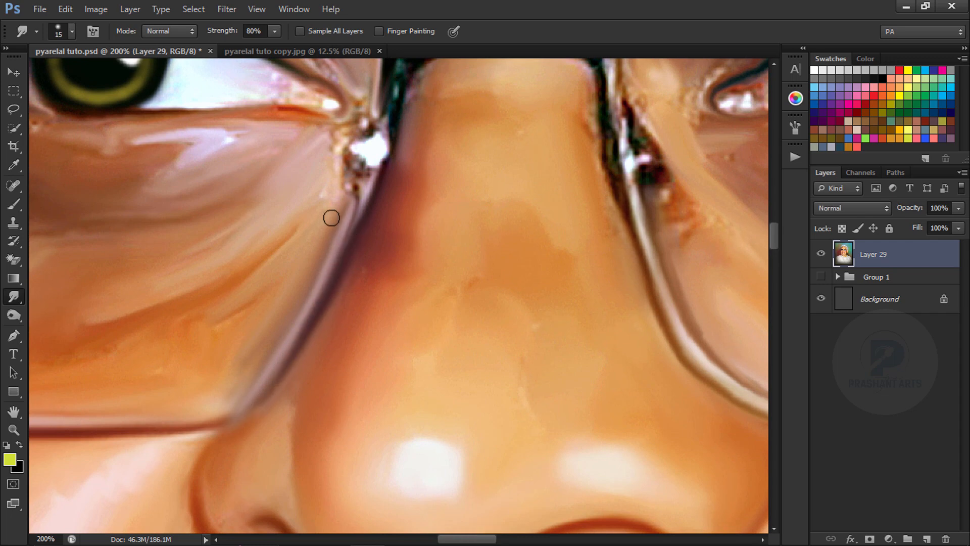
- Smudge the white of the man's right eye smooth toward its inner corner with a 9 px brush
{"action": "left_click_drag", "start_coordinate": [331, 218], "coordinate": [414, 227]}
{"action": "key", "text": "ctrl+plus"}
{"action": "key", "text": "bracketleft"}
{"action": "key", "text": "bracketleft"}
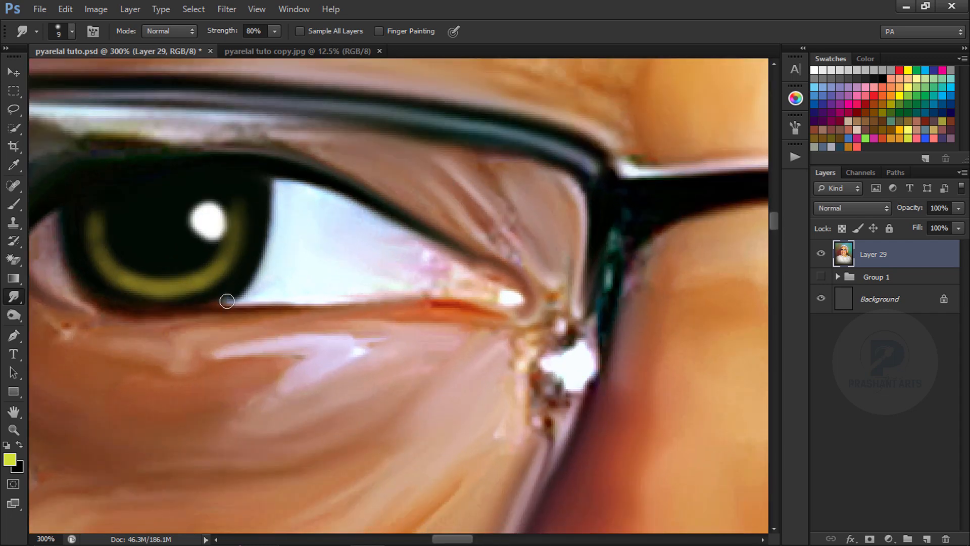
{"action": "mouse_move", "coordinate": [346, 219]}
{"action": "left_mouse_down"}
{"action": "mouse_move", "coordinate": [402, 275]}
{"action": "mouse_move", "coordinate": [455, 262]}
{"action": "mouse_move", "coordinate": [487, 231]}
{"action": "left_mouse_up"}
- Smooth the skin folds above the right eye's inner corner with 15 and 10 px smudge brushes, undoing unwanted strokes
{"action": "key", "text": "bracketright"}
{"action": "key", "text": "bracketright"}
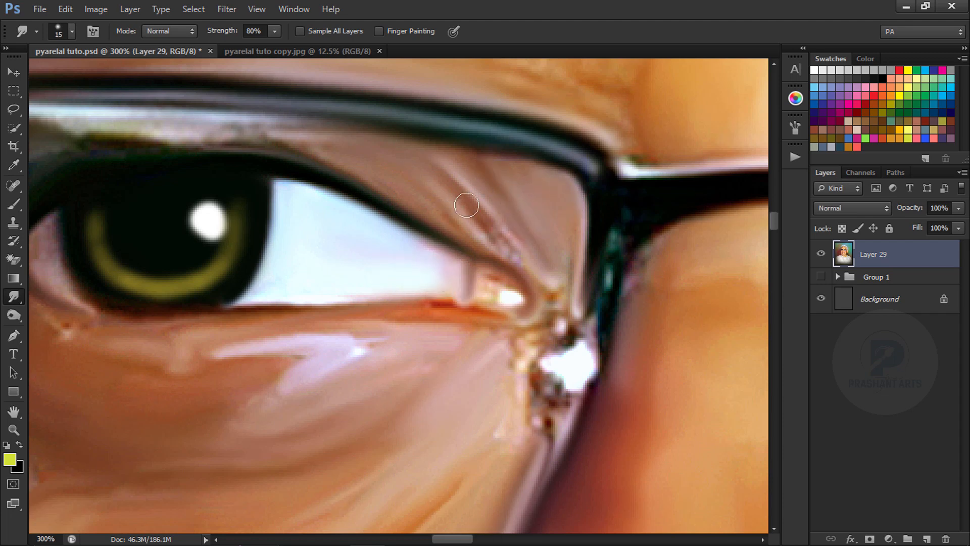
{"action": "key", "text": "ctrl+alt+z"}
{"action": "key", "text": "bracketleft"}
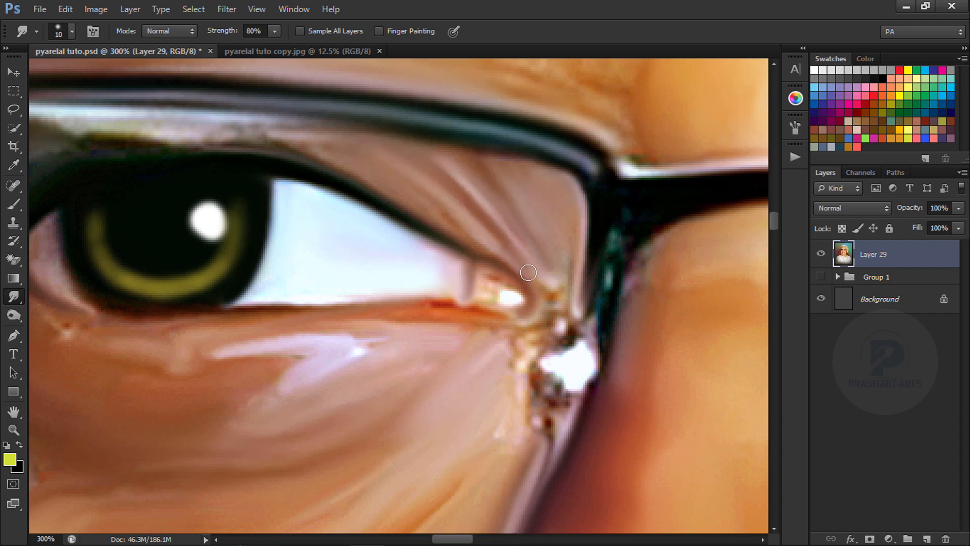
{"action": "mouse_move", "coordinate": [188, 125]}
{"action": "left_mouse_down"}
{"action": "mouse_move", "coordinate": [451, 221]}
{"action": "mouse_move", "coordinate": [263, 225]}
{"action": "mouse_move", "coordinate": [455, 222]}
{"action": "mouse_move", "coordinate": [275, 220]}
{"action": "left_mouse_up"}
{"action": "key", "text": "ctrl+alt+z"}
{"action": "key", "text": "ctrl+alt+z"}
- Smudge the outer corner of the glasses over the right eye at 15 px, blending away the white hinge glint and smoothing the frame
{"action": "key", "text": "bracketright"}
{"action": "mouse_move", "coordinate": [346, 223]}
{"action": "left_mouse_down"}
{"action": "mouse_move", "coordinate": [263, 223]}
{"action": "mouse_move", "coordinate": [513, 216]}
{"action": "mouse_move", "coordinate": [620, 226]}
{"action": "mouse_move", "coordinate": [401, 214]}
{"action": "mouse_move", "coordinate": [511, 208]}
{"action": "left_mouse_up"}
{"action": "left_click_drag", "start_coordinate": [342, 241], "coordinate": [504, 383]}
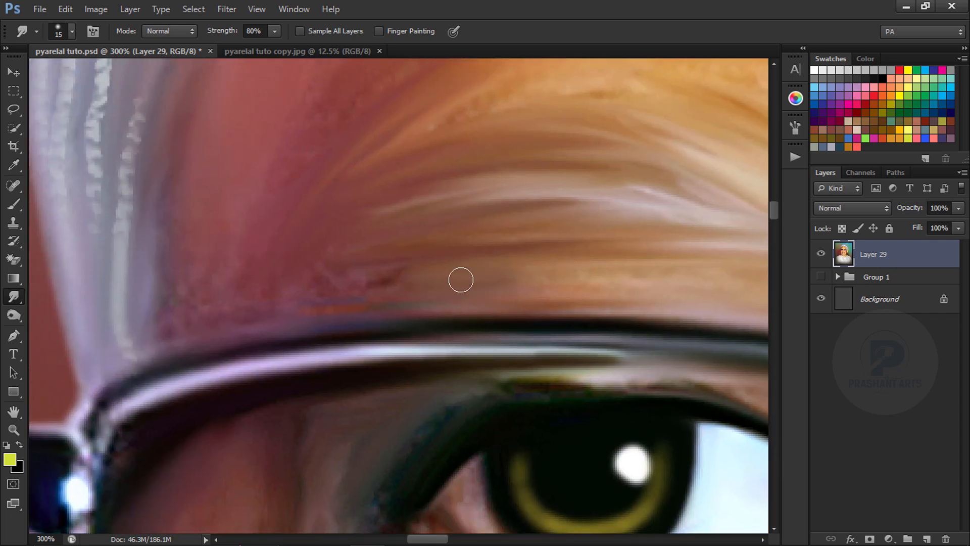
{"action": "left_click_drag", "start_coordinate": [191, 405], "coordinate": [377, 217]}
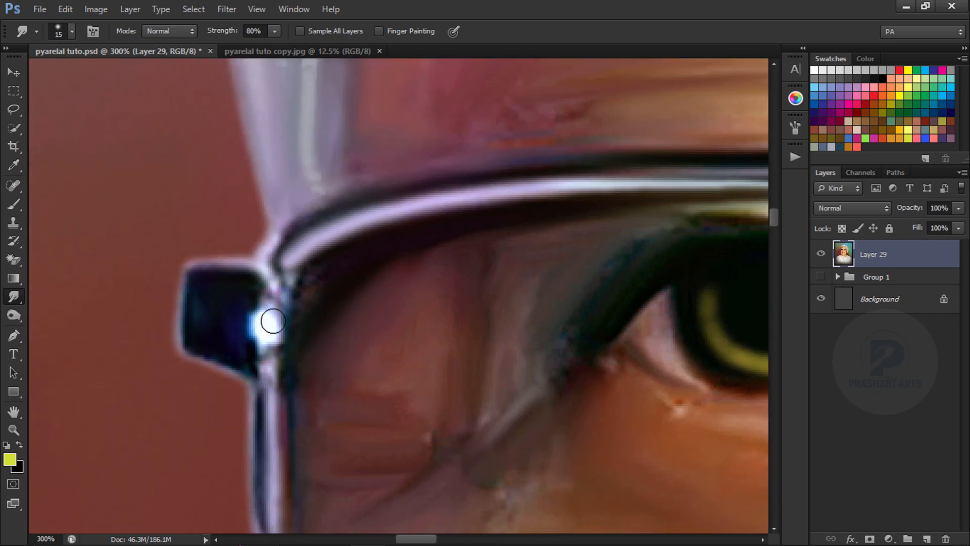
{"action": "mouse_move", "coordinate": [273, 322]}
{"action": "left_mouse_down"}
{"action": "mouse_move", "coordinate": [297, 252]}
{"action": "mouse_move", "coordinate": [270, 331]}
{"action": "mouse_move", "coordinate": [272, 453]}
{"action": "mouse_move", "coordinate": [234, 303]}
{"action": "mouse_move", "coordinate": [250, 286]}
{"action": "mouse_move", "coordinate": [238, 307]}
{"action": "left_mouse_up"}
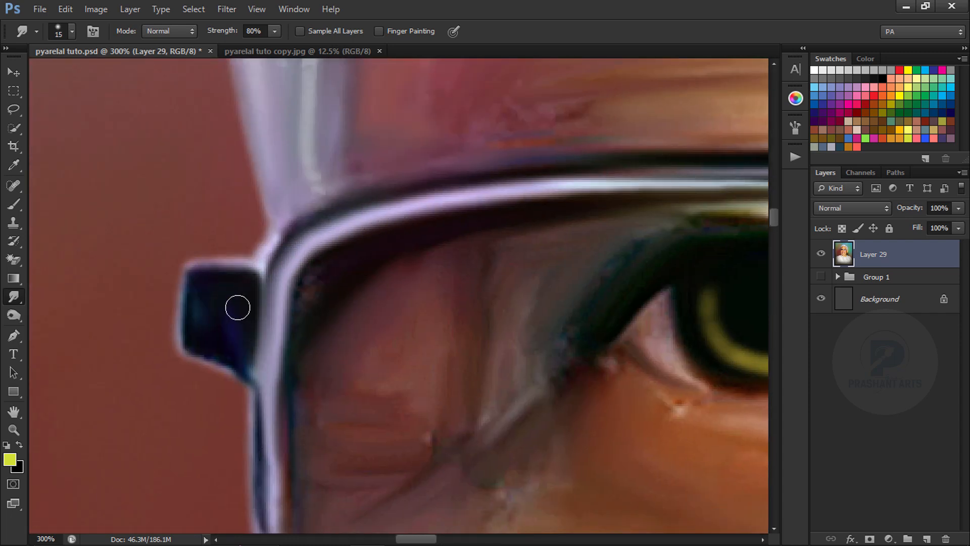
- Smudge the dark shadow along the inside of the glasses' outer corner by the right eye at 15 px, undoing unwanted strokes
{"action": "left_click_drag", "start_coordinate": [361, 252], "coordinate": [303, 312]}
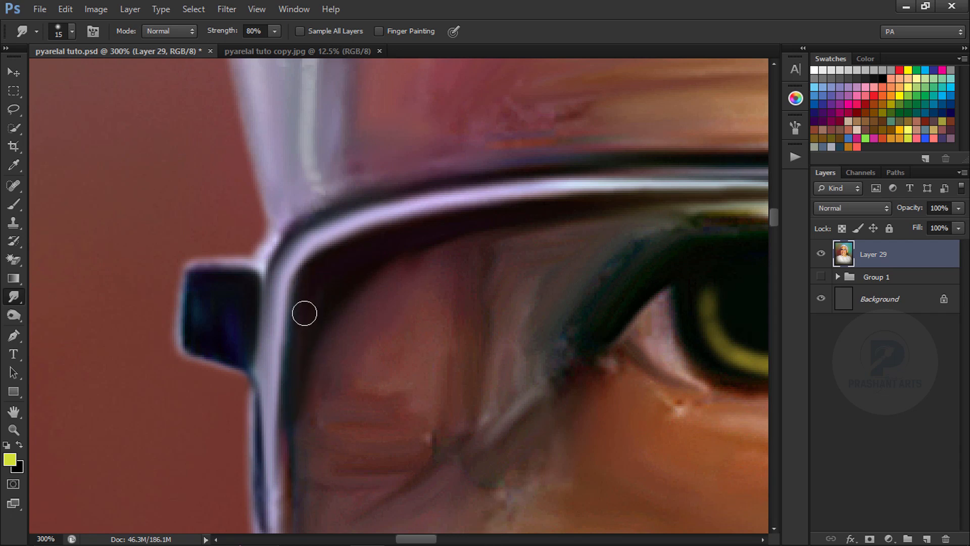
{"action": "left_click_drag", "start_coordinate": [299, 433], "coordinate": [321, 221]}
{"action": "left_click_drag", "start_coordinate": [305, 223], "coordinate": [324, 495]}
{"action": "key", "text": "ctrl+alt+z"}
{"action": "mouse_move", "coordinate": [314, 350]}
{"action": "left_mouse_down"}
{"action": "mouse_move", "coordinate": [283, 279]}
{"action": "mouse_move", "coordinate": [260, 170]}
{"action": "left_mouse_up"}
{"action": "mouse_move", "coordinate": [274, 282]}
{"action": "left_mouse_down"}
{"action": "mouse_move", "coordinate": [291, 338]}
{"action": "mouse_move", "coordinate": [315, 385]}
{"action": "mouse_move", "coordinate": [364, 404]}
{"action": "left_mouse_up"}
{"action": "key", "text": "ctrl+alt+z"}
{"action": "left_click_drag", "start_coordinate": [297, 351], "coordinate": [495, 435]}
- Check the smudged glasses and eyes against the whole face at reduced magnification
{"action": "key", "text": "ctrl+minus"}
{"action": "key", "text": "ctrl+equal"}
{"action": "key", "text": "ctrl+minus"}
{"action": "key", "text": "ctrl+minus"}
{"action": "key", "text": "ctrl+minus"}
{"action": "key", "text": "ctrl+minus"}
{"action": "key", "text": "ctrl+minus"}
{"action": "key", "text": "ctrl+minus"}
{"action": "key", "text": "ctrl+equal"}
{"action": "key", "text": "ctrl+equal"}
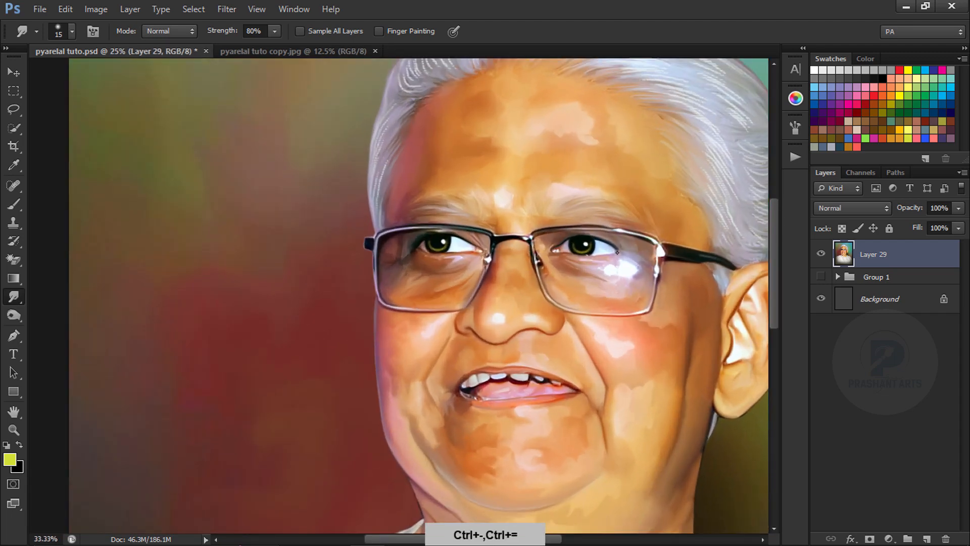
- Smudge the vertical rim of the left lens beside the nose bridge smooth with 20 and 15 px brushes
{"action": "key", "text": "ctrl+equal"}
{"action": "key", "text": "ctrl+equal"}
{"action": "left_click_drag", "start_coordinate": [428, 253], "coordinate": [346, 295]}
{"action": "key", "text": "ctrl+equal"}
{"action": "key", "text": "bracketright"}
{"action": "key", "text": "bracketright"}
{"action": "key", "text": "bracketright"}
{"action": "key", "text": "bracketright"}
{"action": "key", "text": "ctrl+equal"}
{"action": "key", "text": "bracketleft"}
{"action": "key", "text": "bracketleft"}
{"action": "key", "text": "bracketleft"}
{"action": "left_click_drag", "start_coordinate": [255, 232], "coordinate": [271, 373]}
{"action": "key", "text": "bracketleft"}
{"action": "left_click_drag", "start_coordinate": [247, 257], "coordinate": [283, 447]}
- Blend the rough dark nose pad of the left lens into a smooth shape with a 10 px smudge brush
{"action": "key", "text": "bracketleft"}
{"action": "mouse_move", "coordinate": [302, 408]}
{"action": "left_mouse_down"}
{"action": "mouse_move", "coordinate": [283, 239]}
{"action": "mouse_move", "coordinate": [299, 209]}
{"action": "mouse_move", "coordinate": [294, 277]}
{"action": "mouse_move", "coordinate": [311, 357]}
{"action": "mouse_move", "coordinate": [292, 273]}
{"action": "mouse_move", "coordinate": [262, 381]}
{"action": "mouse_move", "coordinate": [295, 447]}
{"action": "mouse_move", "coordinate": [351, 389]}
{"action": "left_mouse_up"}
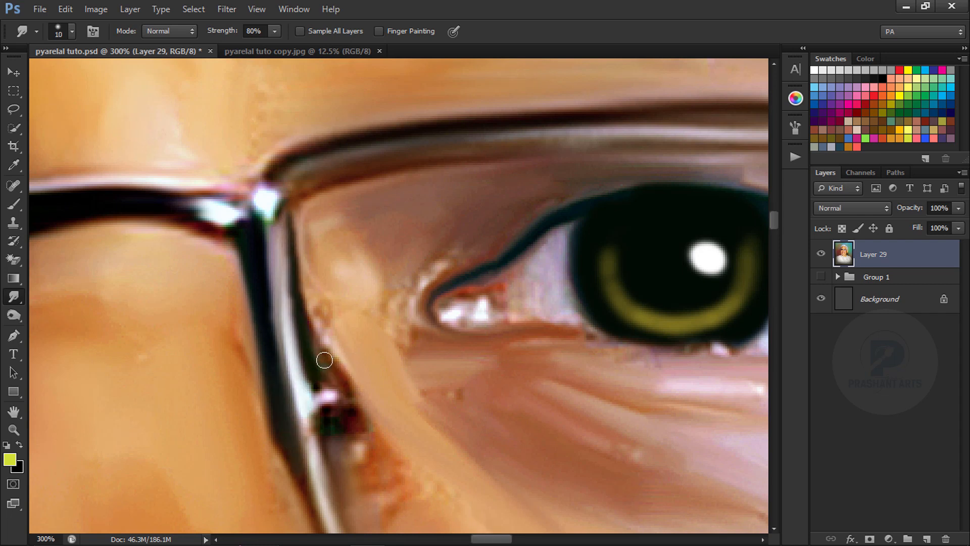
{"action": "left_click_drag", "start_coordinate": [325, 360], "coordinate": [349, 423]}
- Smudge the skin by the left eye's inner corner and the upper rim of the left lens, undoing unwanted strokes
{"action": "key", "text": "bracketright"}
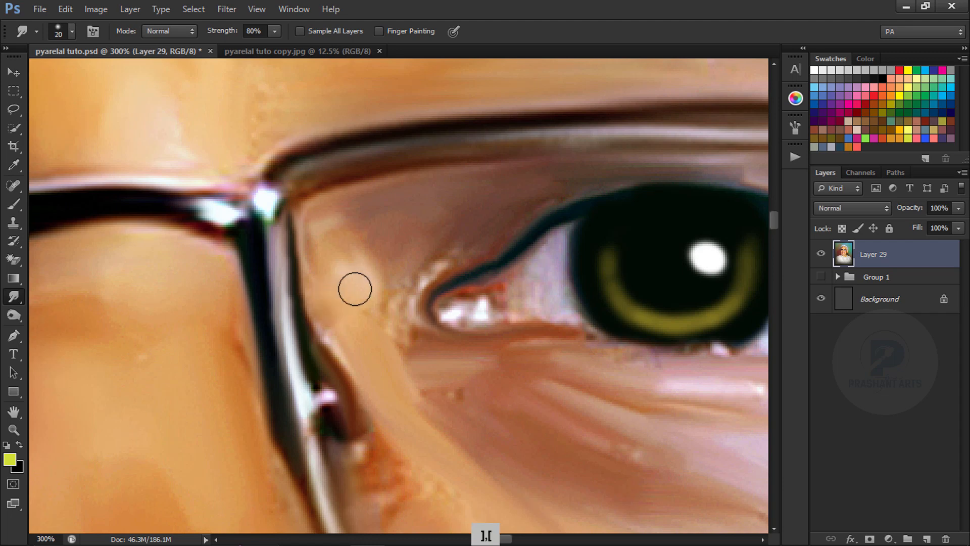
{"action": "mouse_move", "coordinate": [552, 163]}
{"action": "left_mouse_down"}
{"action": "mouse_move", "coordinate": [394, 253]}
{"action": "mouse_move", "coordinate": [574, 238]}
{"action": "left_mouse_up"}
{"action": "mouse_move", "coordinate": [697, 217]}
{"action": "left_mouse_down"}
{"action": "mouse_move", "coordinate": [357, 249]}
{"action": "mouse_move", "coordinate": [375, 240]}
{"action": "mouse_move", "coordinate": [576, 273]}
{"action": "mouse_move", "coordinate": [498, 250]}
{"action": "mouse_move", "coordinate": [418, 262]}
{"action": "left_mouse_up"}
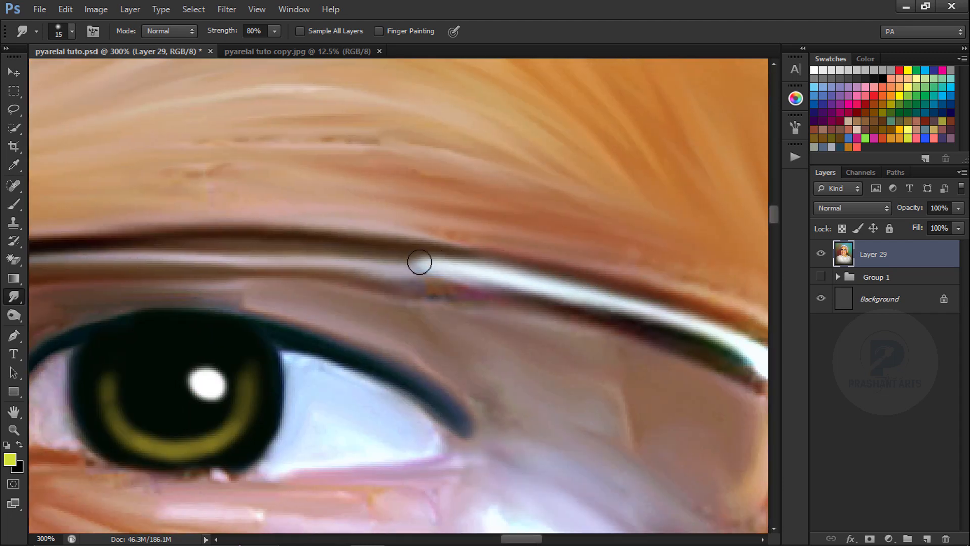
{"action": "key", "text": "ctrl+alt+z"}
{"action": "mouse_move", "coordinate": [635, 342]}
{"action": "left_mouse_down"}
{"action": "mouse_move", "coordinate": [346, 254]}
{"action": "mouse_move", "coordinate": [370, 403]}
{"action": "left_mouse_up"}
{"action": "key", "text": "ctrl+alt+z"}
{"action": "key", "text": "ctrl+alt+z"}
{"action": "key", "text": "ctrl+alt+z"}
- Smooth the white hinge highlight and dark edges at the left lens's outer corner with a 15 px smudge brush
{"action": "left_click_drag", "start_coordinate": [399, 265], "coordinate": [386, 424]}
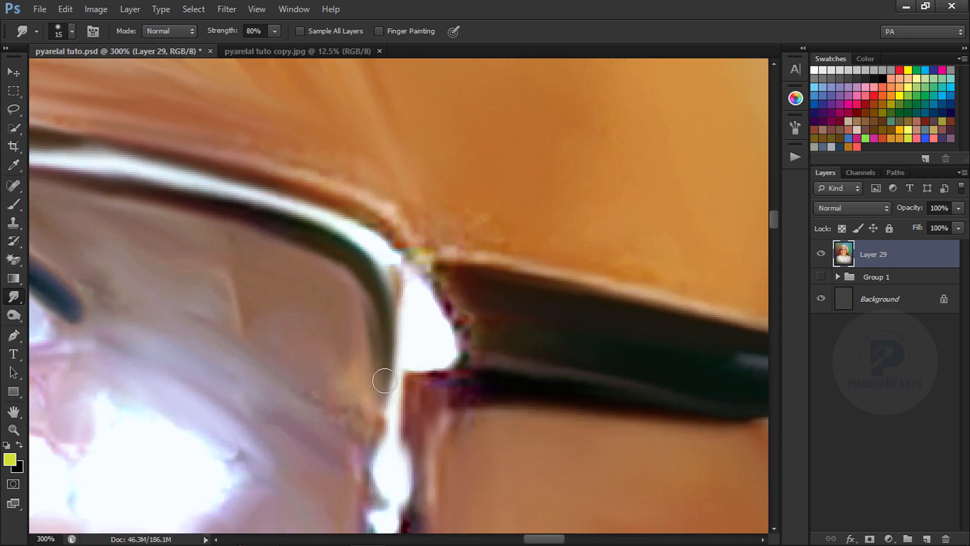
{"action": "left_click_drag", "start_coordinate": [392, 364], "coordinate": [374, 505]}
{"action": "mouse_move", "coordinate": [455, 303]}
{"action": "left_mouse_down"}
{"action": "mouse_move", "coordinate": [414, 240]}
{"action": "mouse_move", "coordinate": [340, 205]}
{"action": "mouse_move", "coordinate": [447, 283]}
{"action": "mouse_move", "coordinate": [445, 351]}
{"action": "mouse_move", "coordinate": [461, 365]}
{"action": "mouse_move", "coordinate": [472, 350]}
{"action": "mouse_move", "coordinate": [426, 308]}
{"action": "left_mouse_up"}
{"action": "key", "text": "ctrl+alt+z"}
{"action": "mouse_move", "coordinate": [443, 360]}
{"action": "left_mouse_down"}
{"action": "mouse_move", "coordinate": [478, 387]}
{"action": "mouse_move", "coordinate": [429, 377]}
{"action": "mouse_move", "coordinate": [452, 356]}
{"action": "mouse_move", "coordinate": [472, 257]}
{"action": "mouse_move", "coordinate": [469, 200]}
{"action": "mouse_move", "coordinate": [449, 358]}
{"action": "left_mouse_up"}
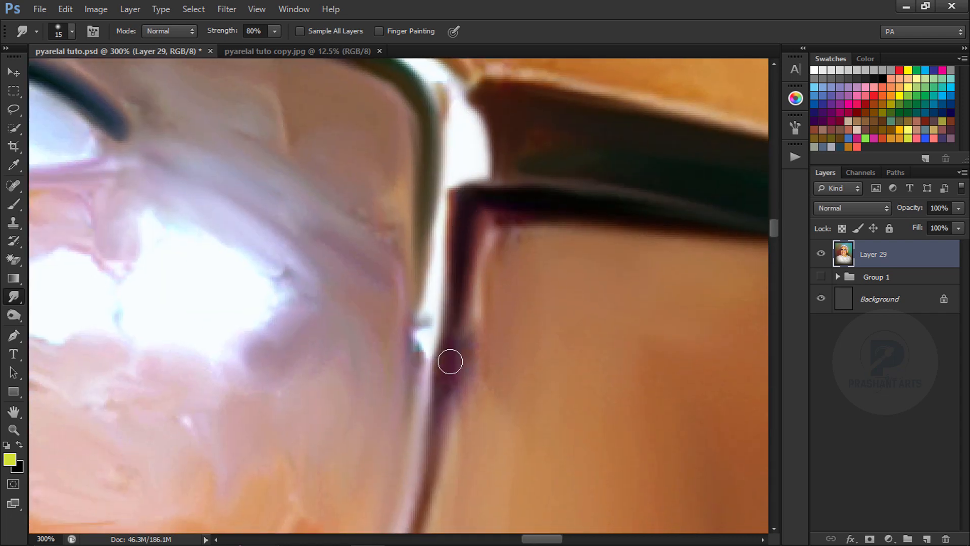
- Smudge the skin around the hinge and above the glasses' temple arm at 20 px, undoing an unwanted stroke
{"action": "key", "text": "bracketright"}
{"action": "left_click_drag", "start_coordinate": [501, 232], "coordinate": [456, 438]}
{"action": "mouse_move", "coordinate": [606, 289]}
{"action": "left_mouse_down"}
{"action": "mouse_move", "coordinate": [383, 425]}
{"action": "mouse_move", "coordinate": [376, 521]}
{"action": "left_mouse_up"}
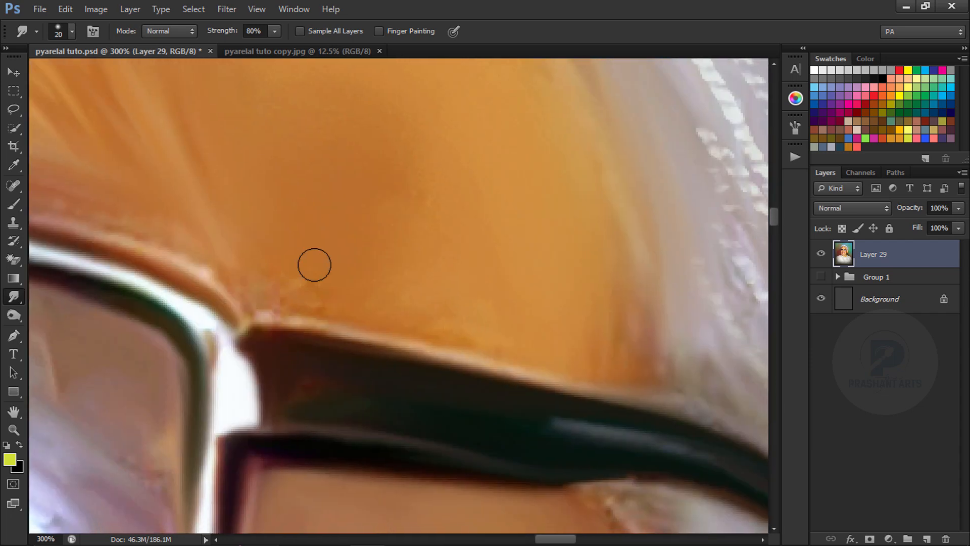
{"action": "left_click_drag", "start_coordinate": [310, 301], "coordinate": [329, 310]}
{"action": "key", "text": "ctrl+alt+z"}
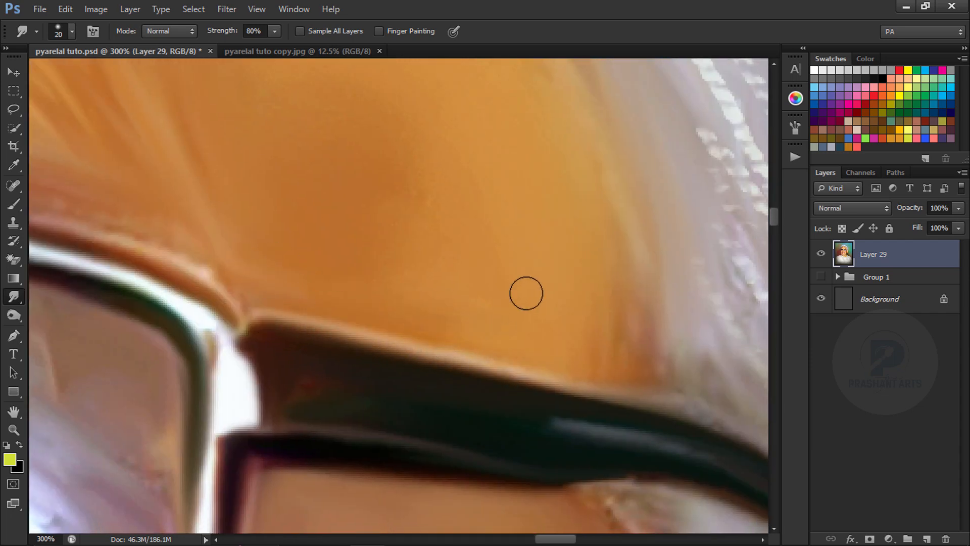
- Check the smudged glasses in the full portrait at 12.5% magnification
{"action": "key", "text": "ctrl+minus"}
{"action": "key", "text": "ctrl+minus"}
{"action": "key", "text": "ctrl+minus"}
{"action": "key", "text": "ctrl+minus"}
{"action": "key", "text": "ctrl+minus"}
{"action": "key", "text": "ctrl+minus"}
{"action": "key", "text": "ctrl+minus"}
{"action": "key", "text": "ctrl+minus"}
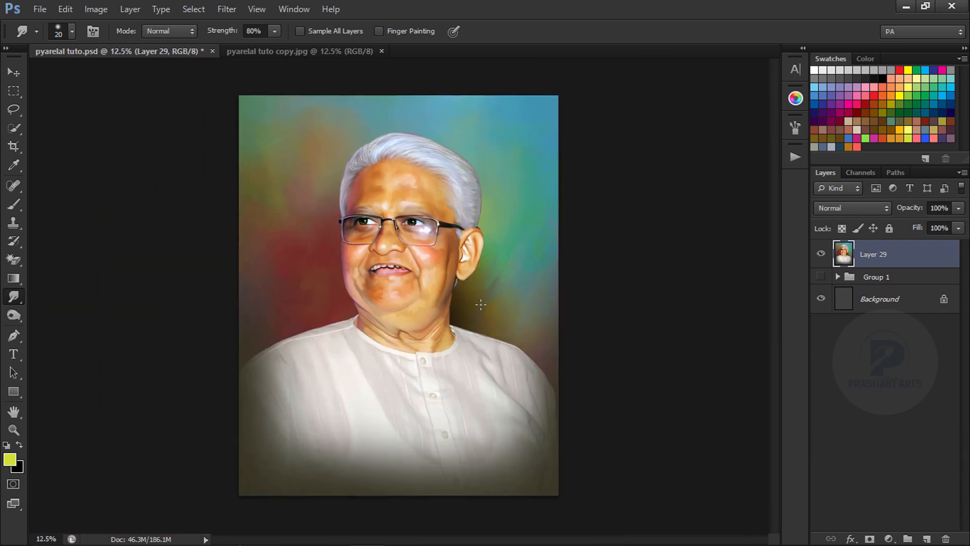
- Smooth the lips and the skin around the man's right mouth corner, varying the smudge brush between 10 and 45 px
{"action": "key", "text": "ctrl+equal"}
{"action": "key", "text": "ctrl+equal"}
{"action": "key", "text": "ctrl+equal"}
{"action": "key", "text": "ctrl+equal"}
{"action": "key", "text": "ctrl+equal"}
{"action": "key", "text": "ctrl+equal"}
{"action": "left_click_drag", "start_coordinate": [340, 184], "coordinate": [379, 320]}
{"action": "key", "text": "ctrl+equal"}
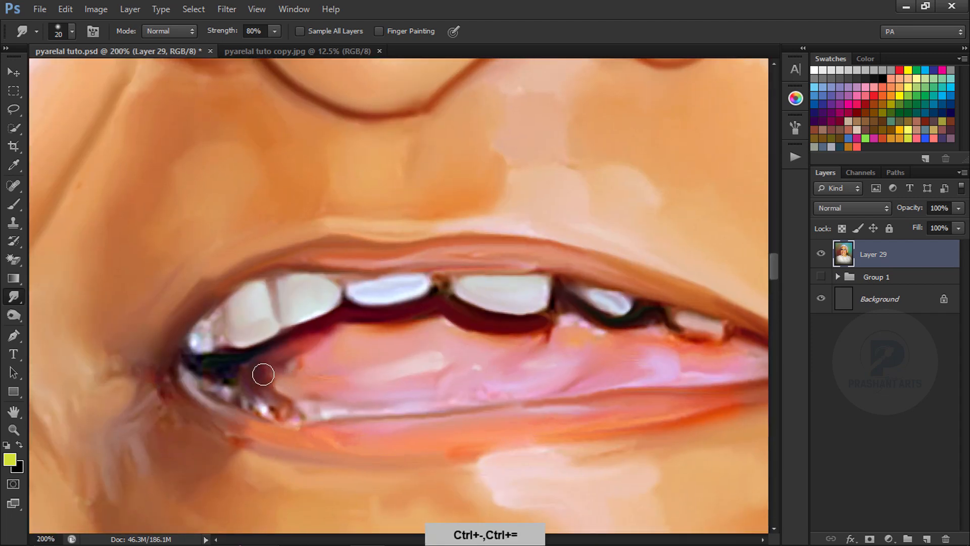
{"action": "key", "text": "bracketleft"}
{"action": "key", "text": "bracketright"}
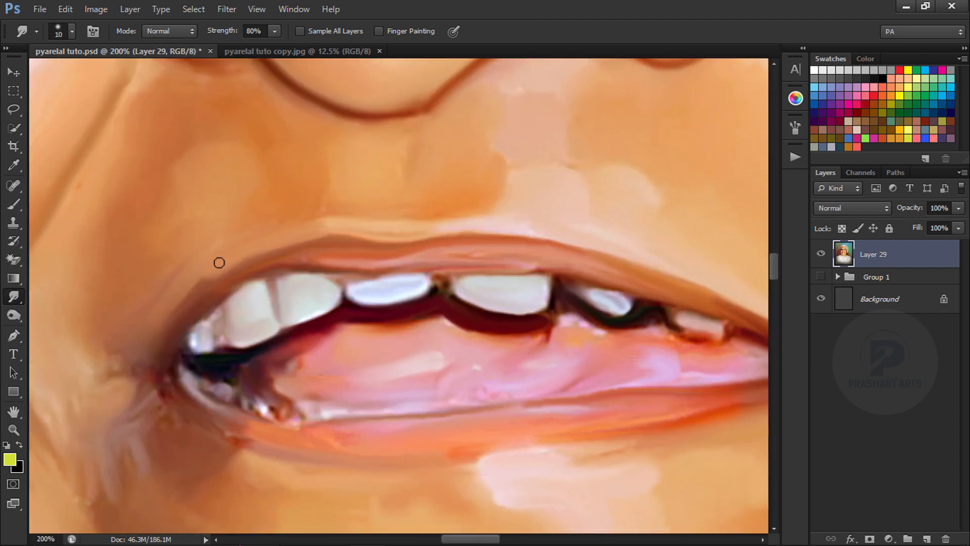
{"action": "key", "text": "bracketright"}
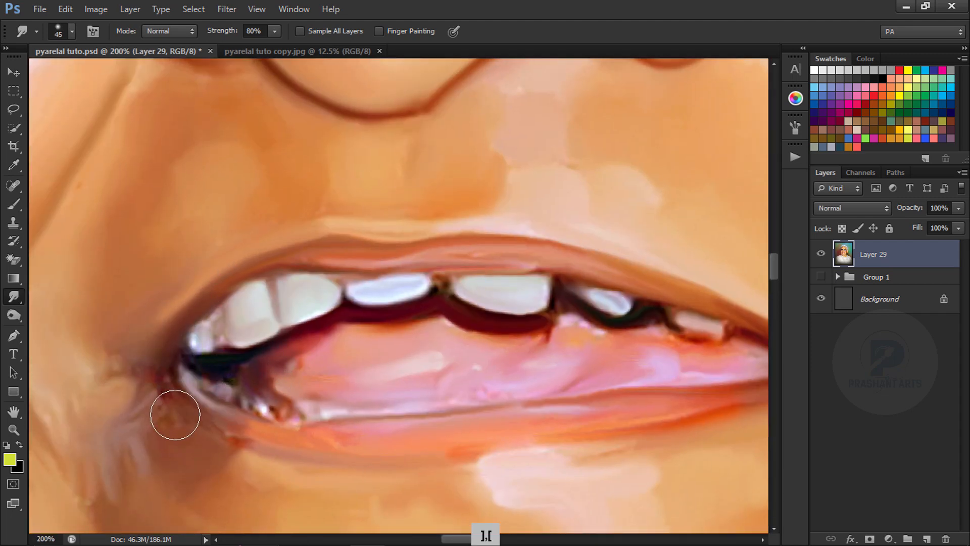
{"action": "left_click_drag", "start_coordinate": [566, 346], "coordinate": [594, 332]}
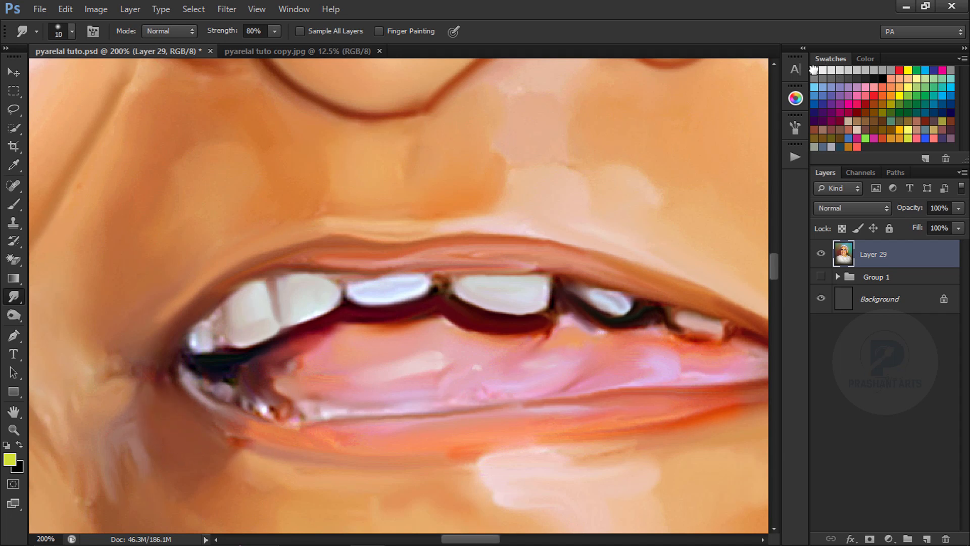
- Set the foreground color to white and finger-paint highlights on the teeth and tongue with 10 and 15 px brushes
{"action": "key", "text": "alt"}
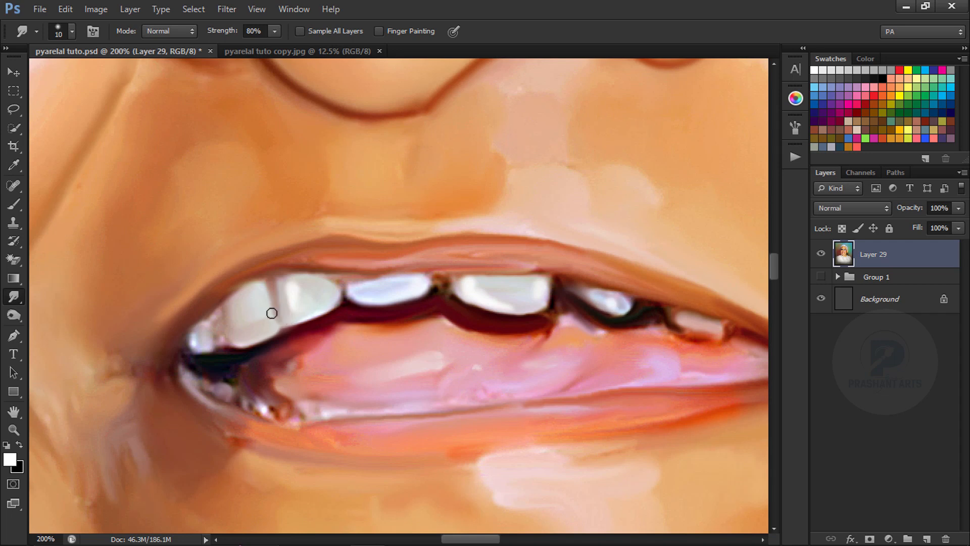
{"action": "key", "text": "bracketright"}
{"action": "key", "text": "alt"}
{"action": "mouse_move", "coordinate": [429, 364]}
{"action": "left_mouse_down"}
{"action": "mouse_move", "coordinate": [396, 369]}
{"action": "mouse_move", "coordinate": [498, 365]}
{"action": "left_mouse_up"}
- Refine the white tongue highlights and the edges of the upper teeth with smudge brushes down to 9 px
{"action": "key", "text": "ctrl+minus"}
{"action": "key", "text": "ctrl+minus"}
{"action": "key", "text": "ctrl+minus"}
{"action": "key", "text": "ctrl+equal"}
{"action": "key", "text": "ctrl+equal"}
{"action": "key", "text": "ctrl+equal"}
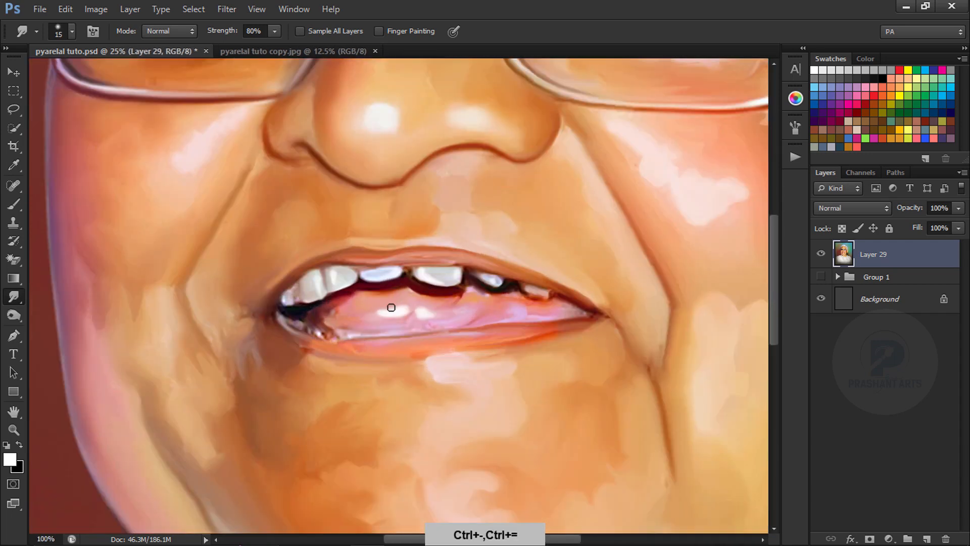
{"action": "key", "text": "bracketleft"}
{"action": "key", "text": "bracketleft"}
{"action": "key", "text": "bracketright"}
{"action": "key", "text": "bracketright"}
{"action": "left_click_drag", "start_coordinate": [406, 317], "coordinate": [430, 304]}
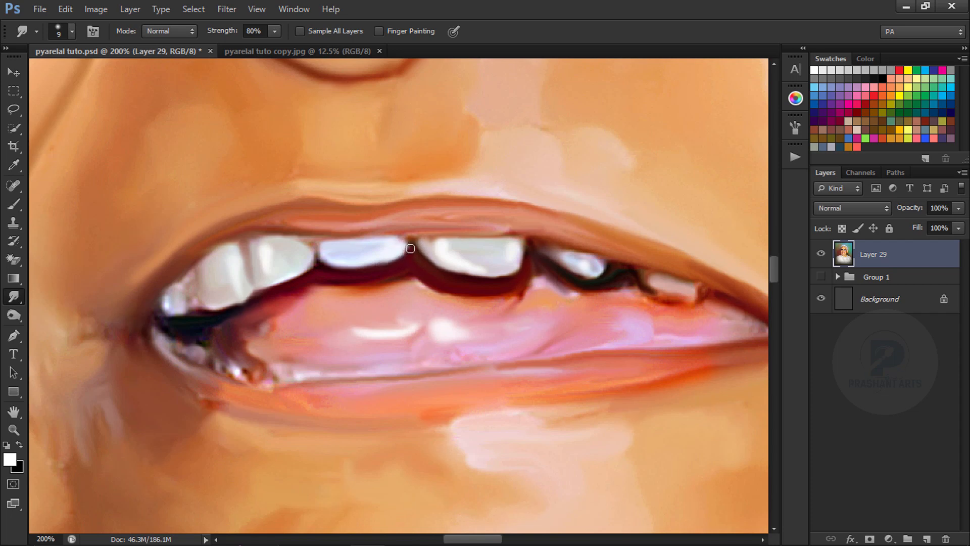
- Blend the gaps between the upper teeth and the tongue surface beneath them, enlarging the smudge brush to 20 px
{"action": "key", "text": "ctrl+minus"}
{"action": "key", "text": "ctrl+minus"}
{"action": "key", "text": "ctrl+minus"}
{"action": "key", "text": "ctrl+equal"}
{"action": "key", "text": "ctrl+equal"}
{"action": "key", "text": "ctrl+equal"}
{"action": "key", "text": "bracketright"}
{"action": "key", "text": "bracketright"}
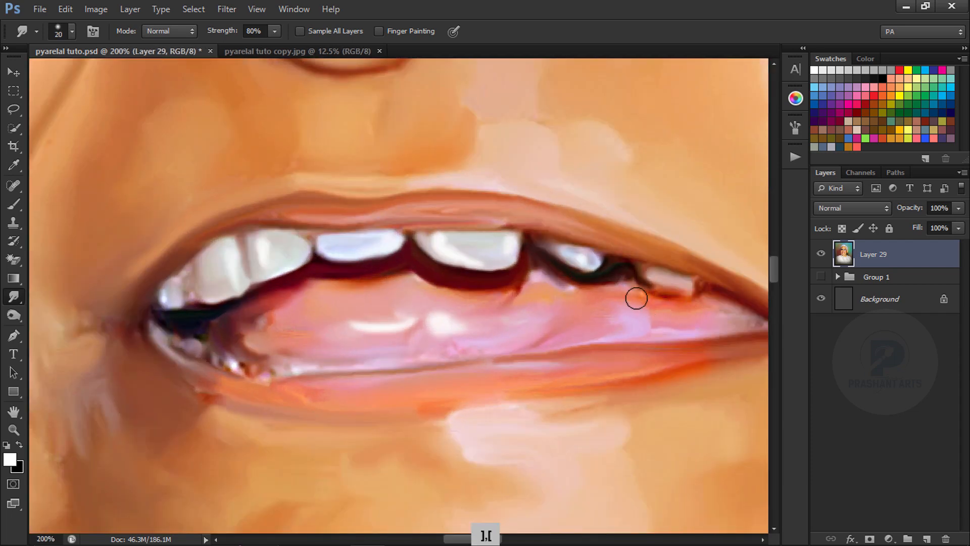
{"action": "key", "text": "bracketleft"}
- Examine the retouched mouth within the full portrait at low magnification
{"action": "key", "text": "ctrl+minus"}
{"action": "key", "text": "ctrl+minus"}
{"action": "key", "text": "ctrl+minus"}
{"action": "key", "text": "ctrl+minus"}
{"action": "key", "text": "ctrl+minus"}
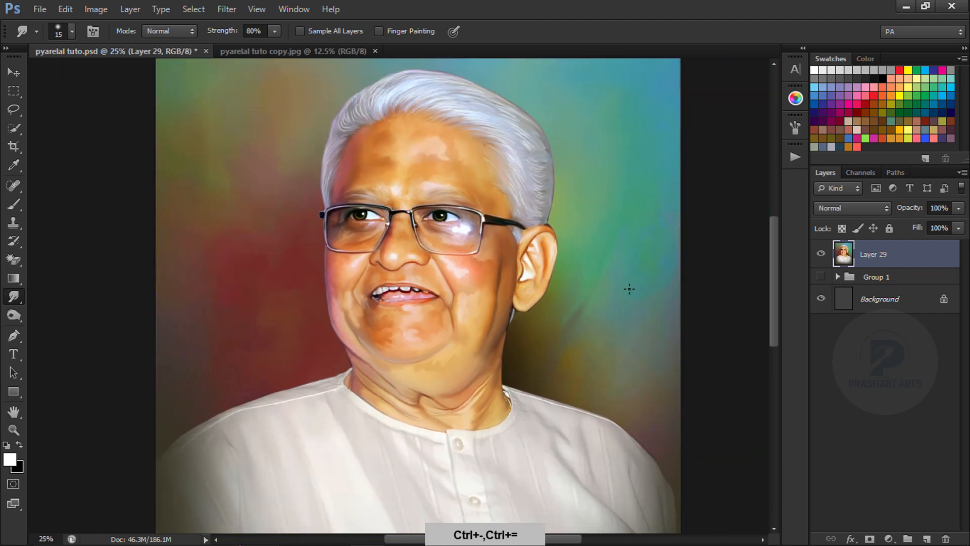
{"action": "key", "text": "ctrl+minus"}
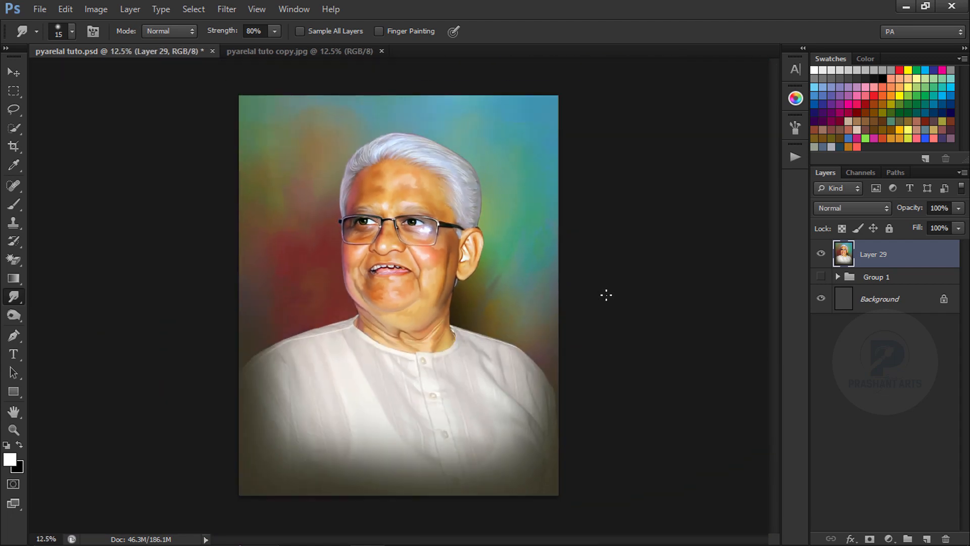
{"action": "key", "text": "ctrl+minus"}
{"action": "key", "text": "ctrl+equal"}
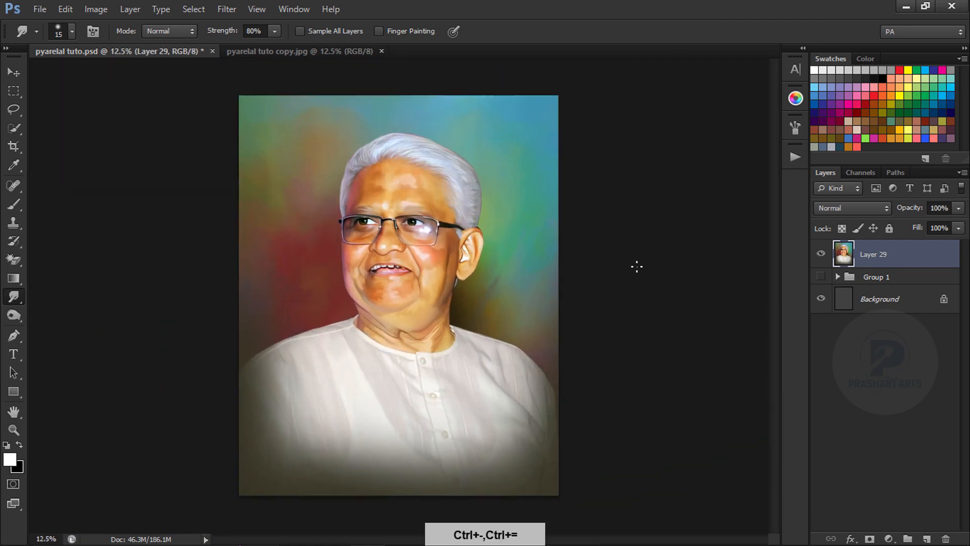
- Expand Group 1, load the Layer 27 head shape as a selection and feather it by 2 pixels
{"action": "left_click", "coordinate": [838, 277]}
{"action": "left_click", "coordinate": [851, 331], "text": "ctrl"}
{"action": "key", "text": "shift+F6"}
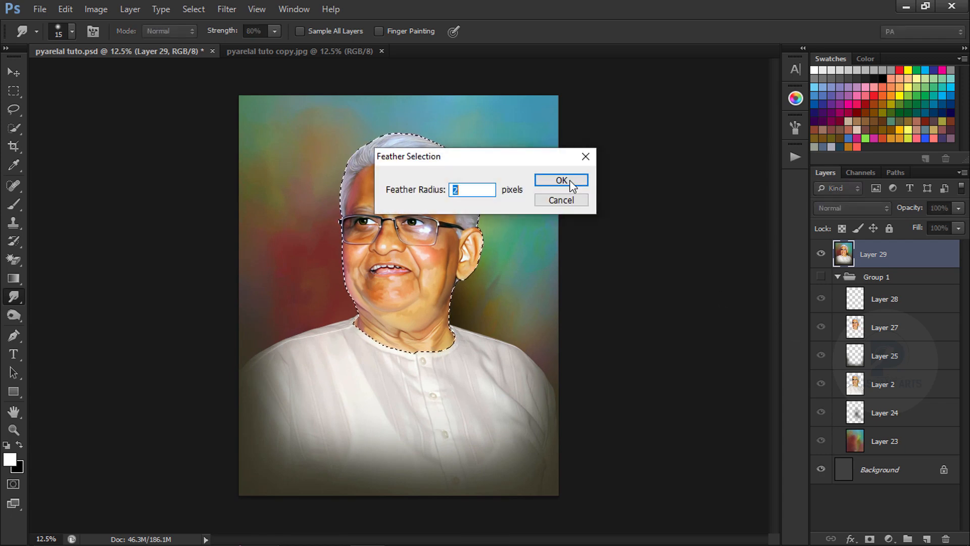
{"action": "left_click", "coordinate": [569, 180]}
- Apply Selective Color to the selected head on Layer 29, setting Reds to Cyan -9% and Yellow -1%
{"action": "left_click_drag", "start_coordinate": [292, 483], "coordinate": [291, 481]}
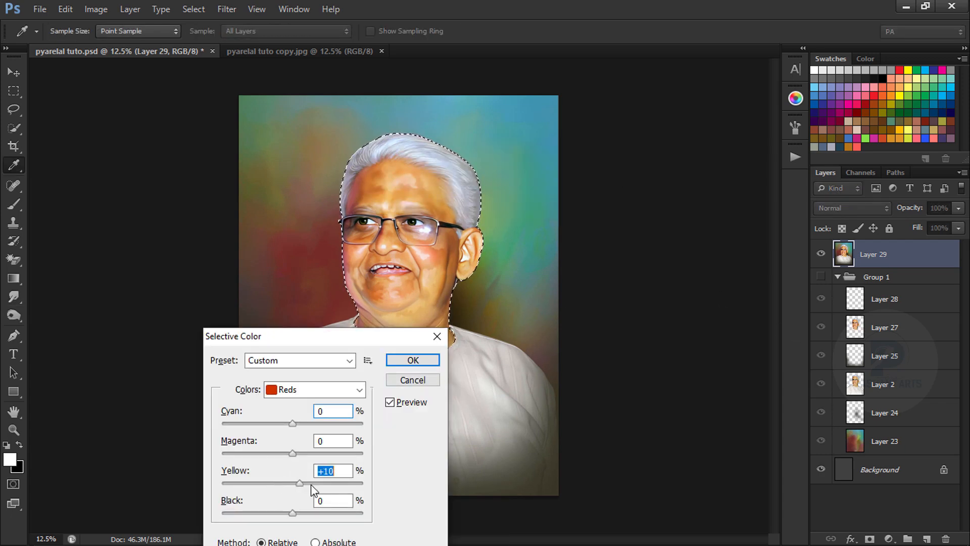
{"action": "mouse_move", "coordinate": [292, 424]}
{"action": "left_mouse_down"}
{"action": "mouse_move", "coordinate": [268, 427]}
{"action": "mouse_move", "coordinate": [286, 429]}
{"action": "left_mouse_up"}
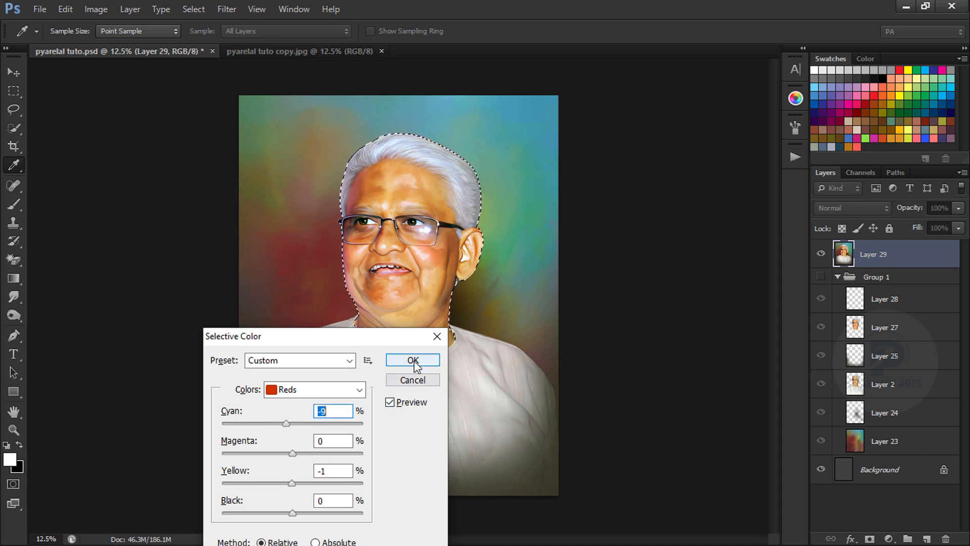
{"action": "key", "text": "Return"}
{"action": "key", "text": "r"}
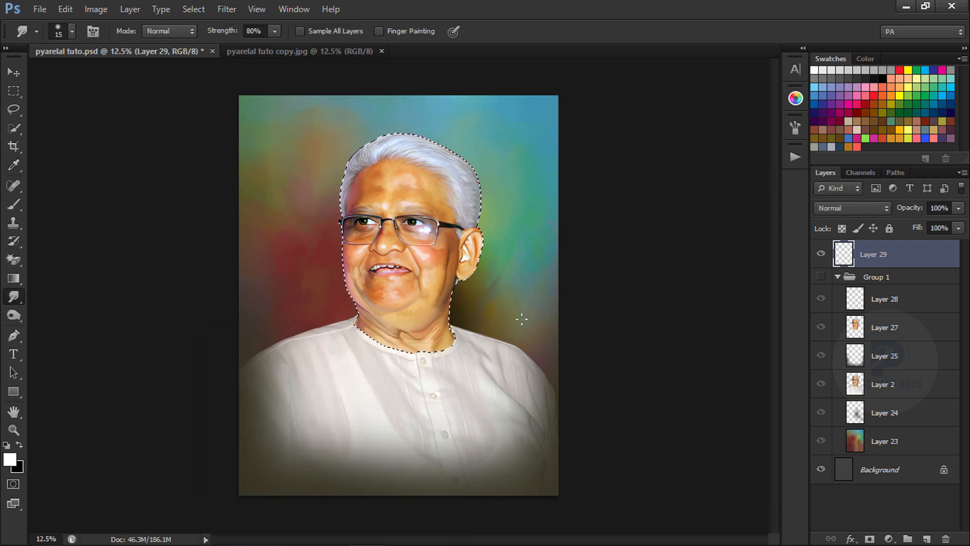
- Save the document, deselect the head and switch to the Move tool
{"action": "key", "text": "ctrl+s"}
{"action": "key", "text": "ctrl+d"}
{"action": "key", "text": "ctrl+minus"}
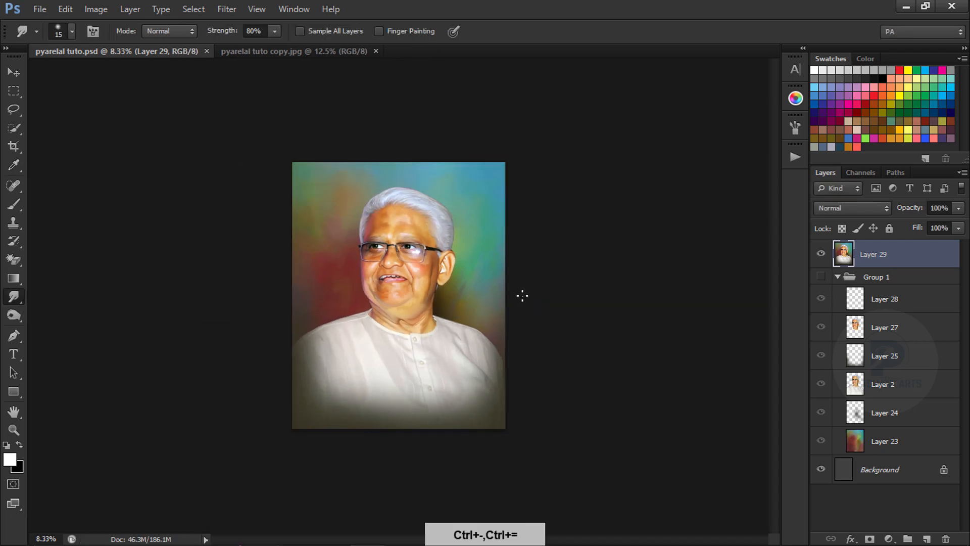
{"action": "key", "text": "v"}
{"action": "key", "text": "ctrl+equal"}
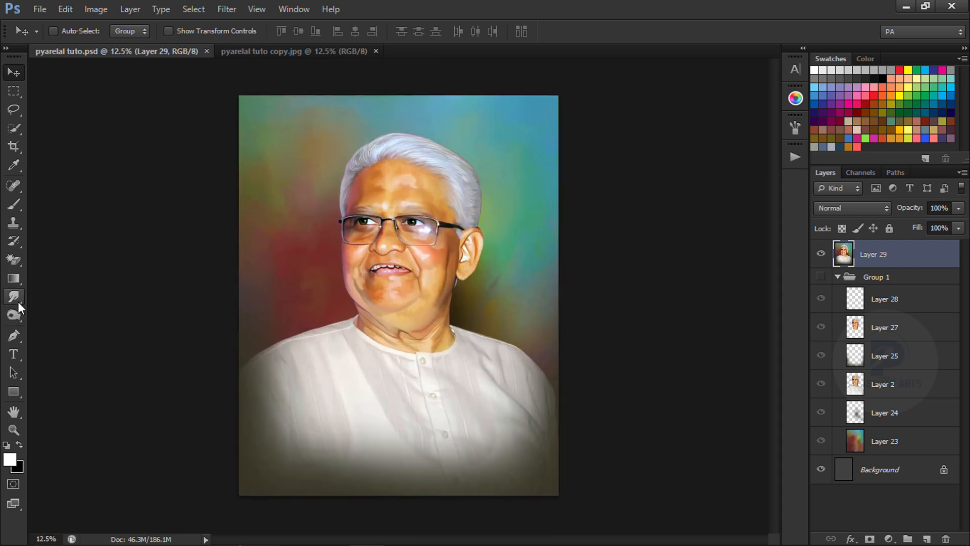
- Try to lighten the hair above the forehead using the Dodge tool with a 90 px brush
{"action": "left_click", "coordinate": [13, 315]}
{"action": "key", "text": "bracketright"}
{"action": "key", "text": "bracketright"}
{"action": "key", "text": "bracketright"}
{"action": "key", "text": "bracketright"}
{"action": "key", "text": "bracketright"}
{"action": "key", "text": "bracketright"}
{"action": "left_click_drag", "start_coordinate": [375, 153], "coordinate": [423, 156]}
{"action": "key", "text": "ctrl+alt+z"}
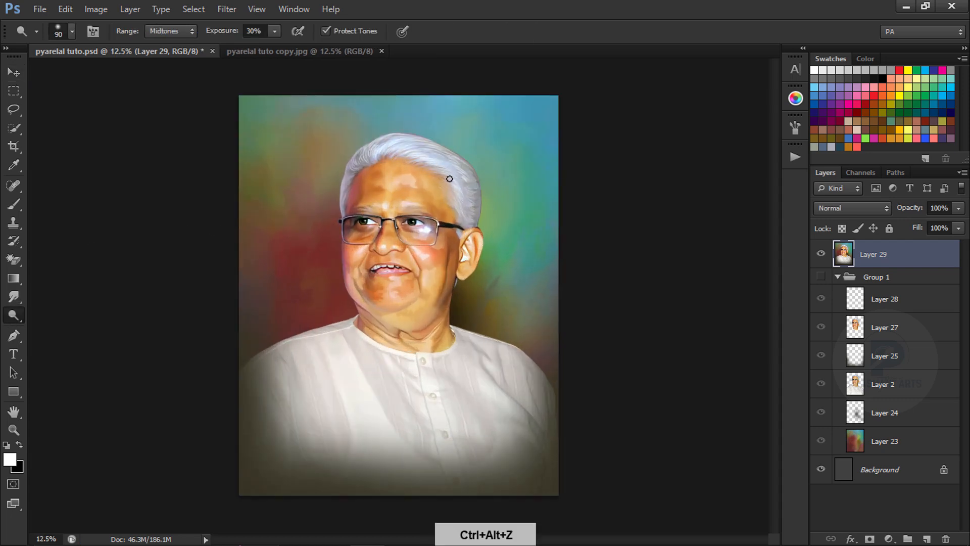
{"action": "key", "text": "ctrl+alt+z"}
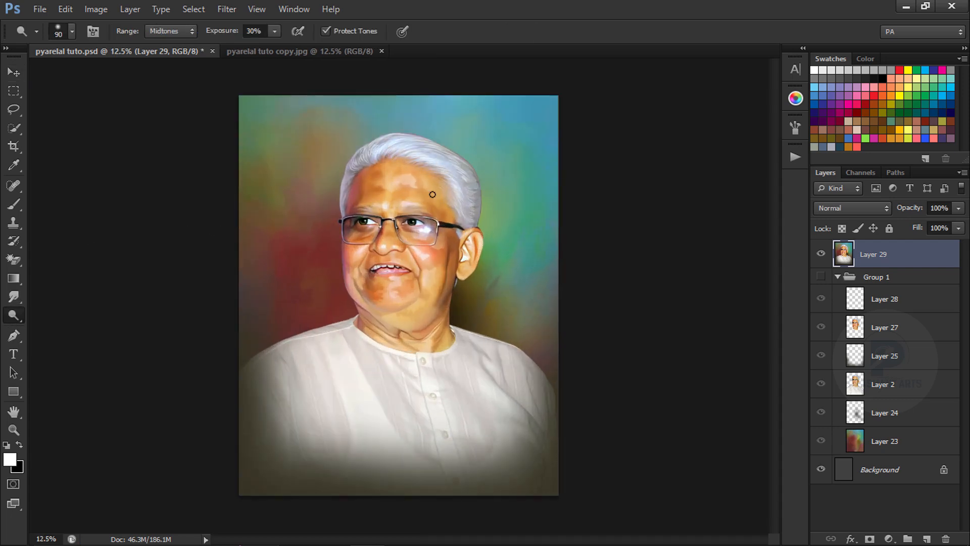
{"action": "key", "text": "v"}
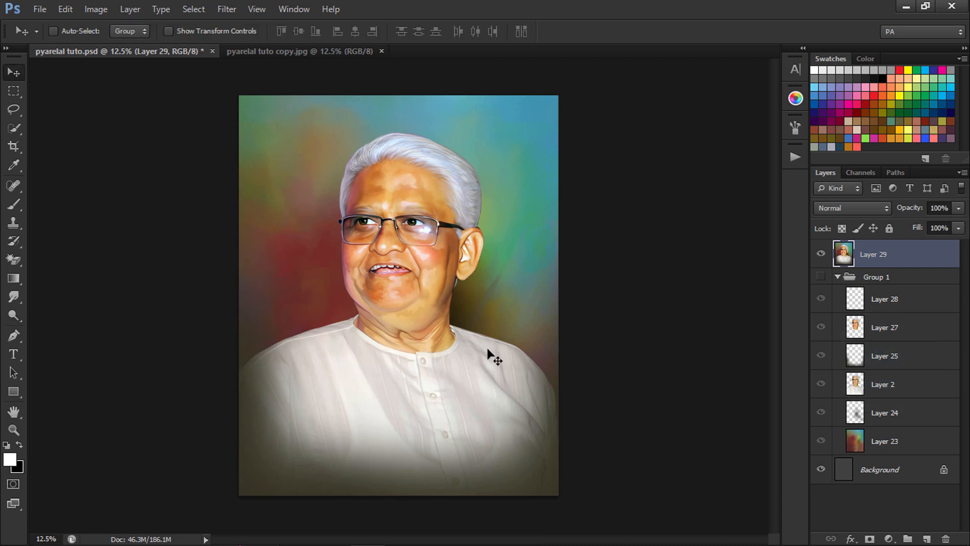